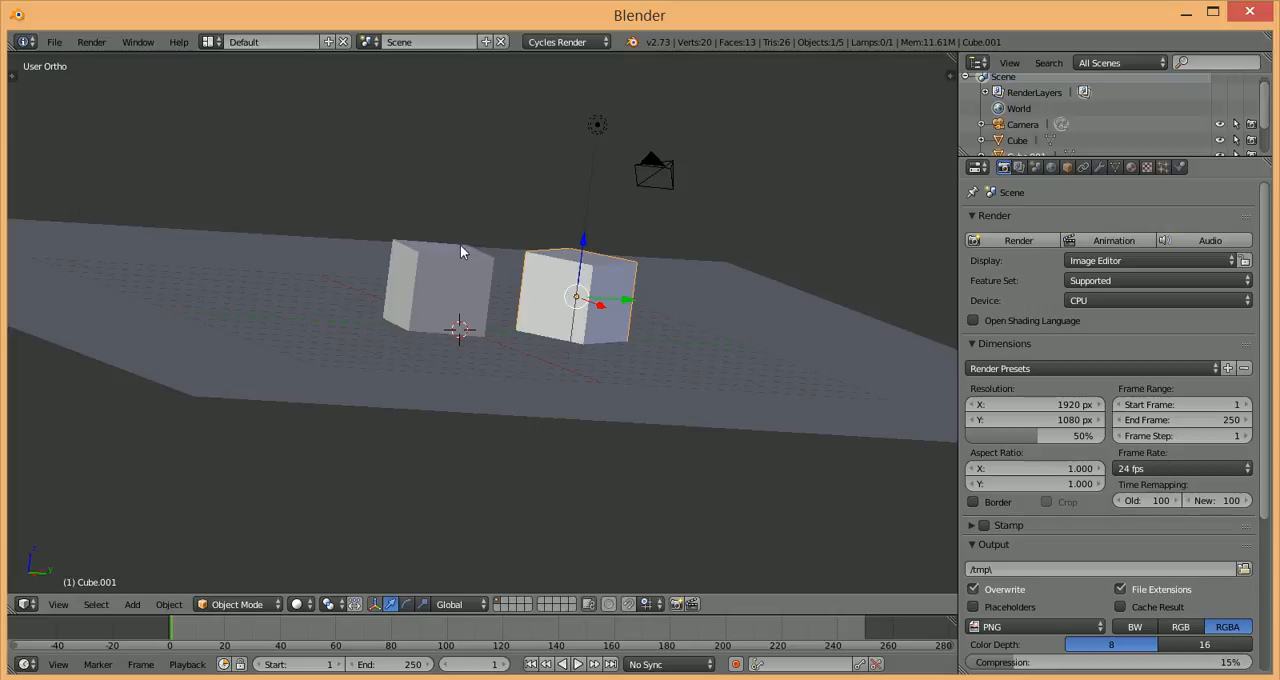
Step: Inspect the left cube, the plane and the lamp, and preview the scene in rendered shading
right_click(440, 285)
right_click(651, 377)
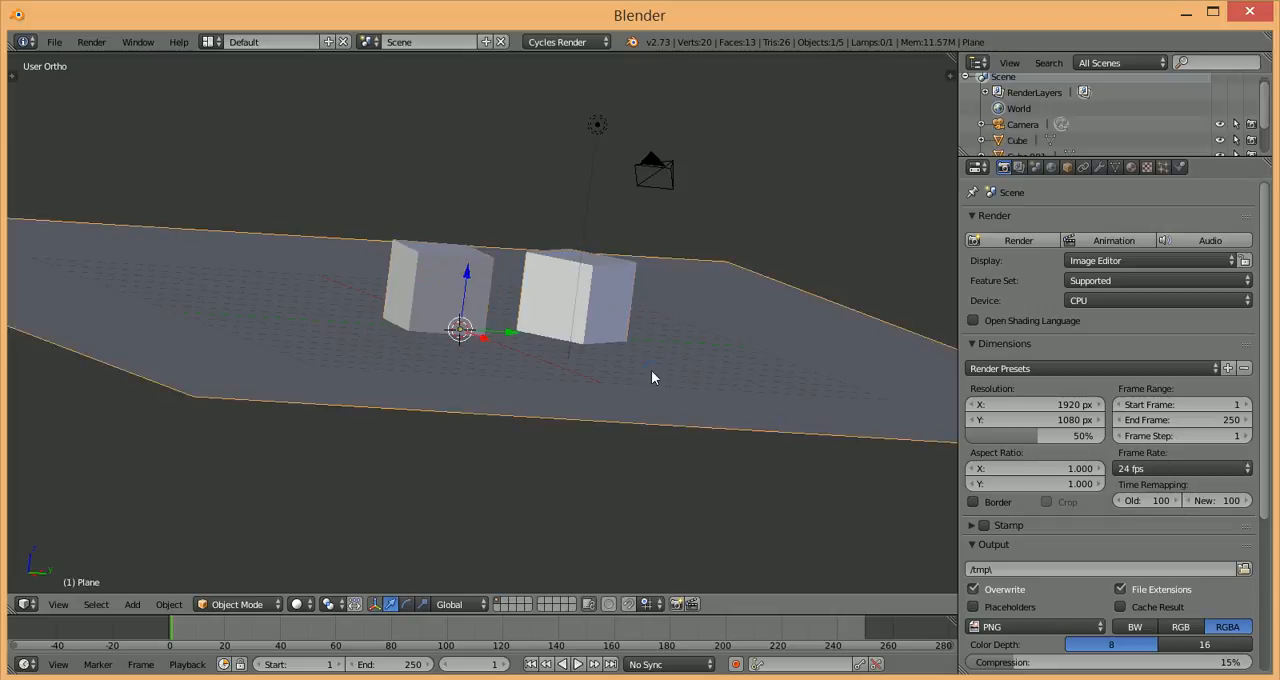
right_click(607, 120)
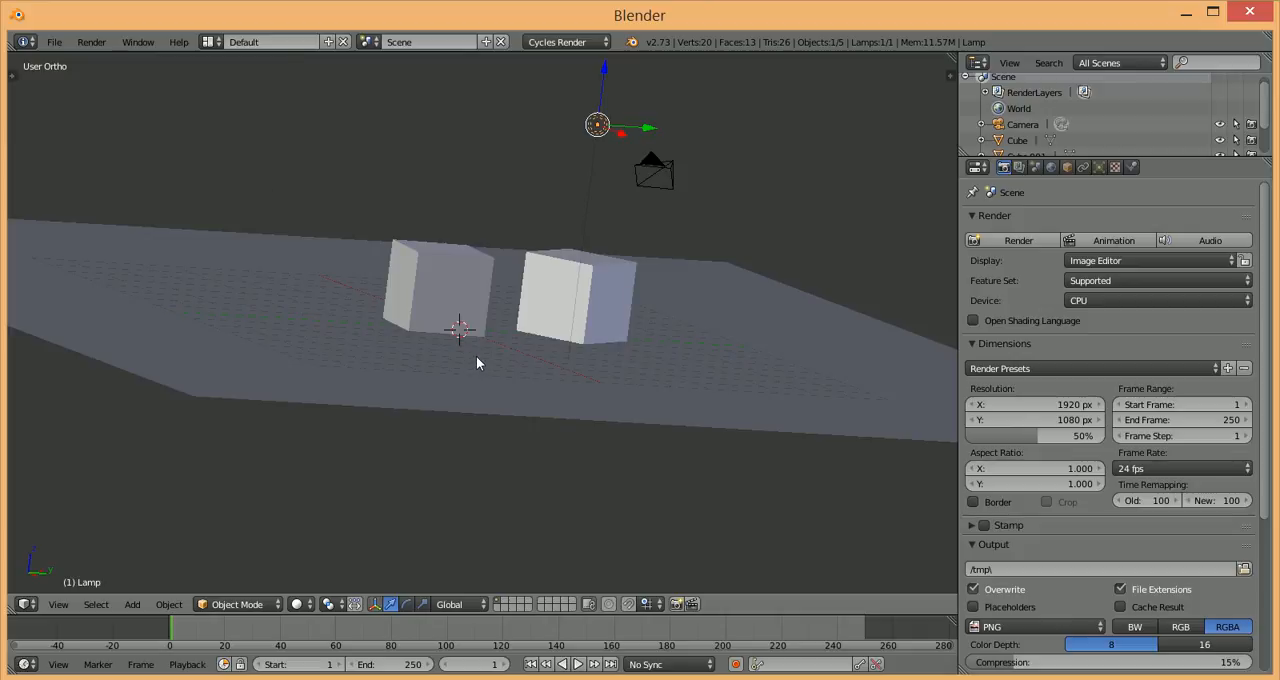
key("shift+z")
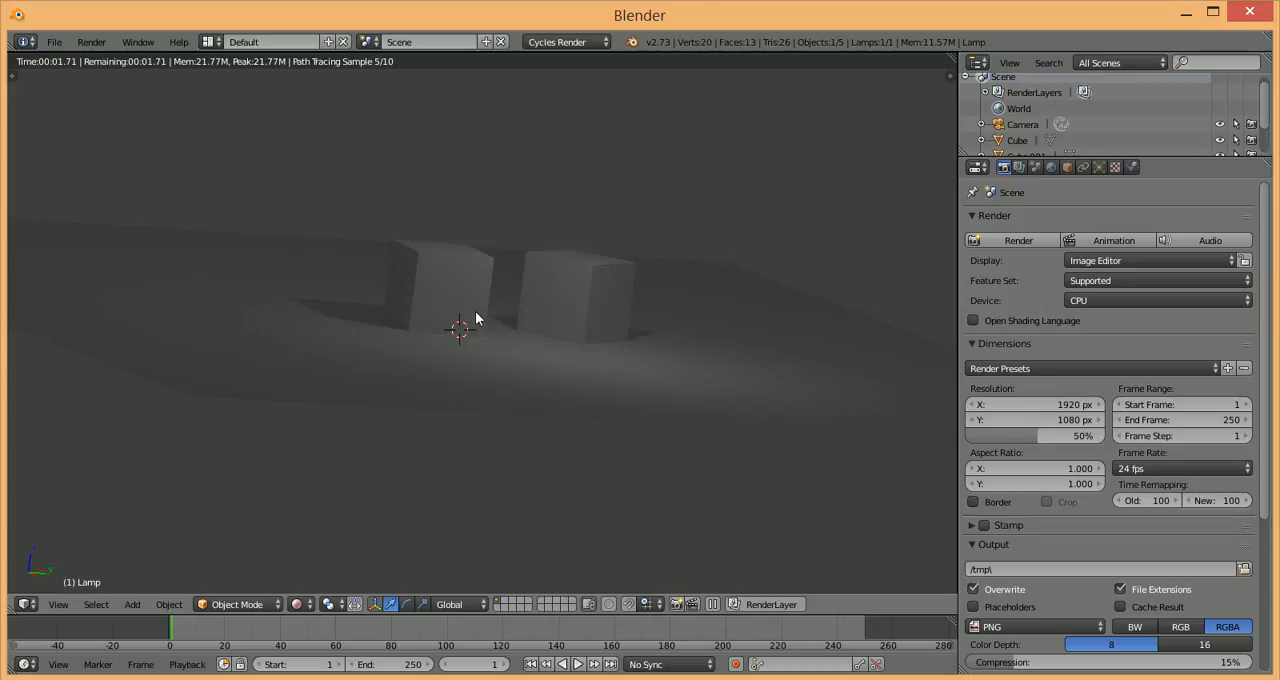
key("shift+z")
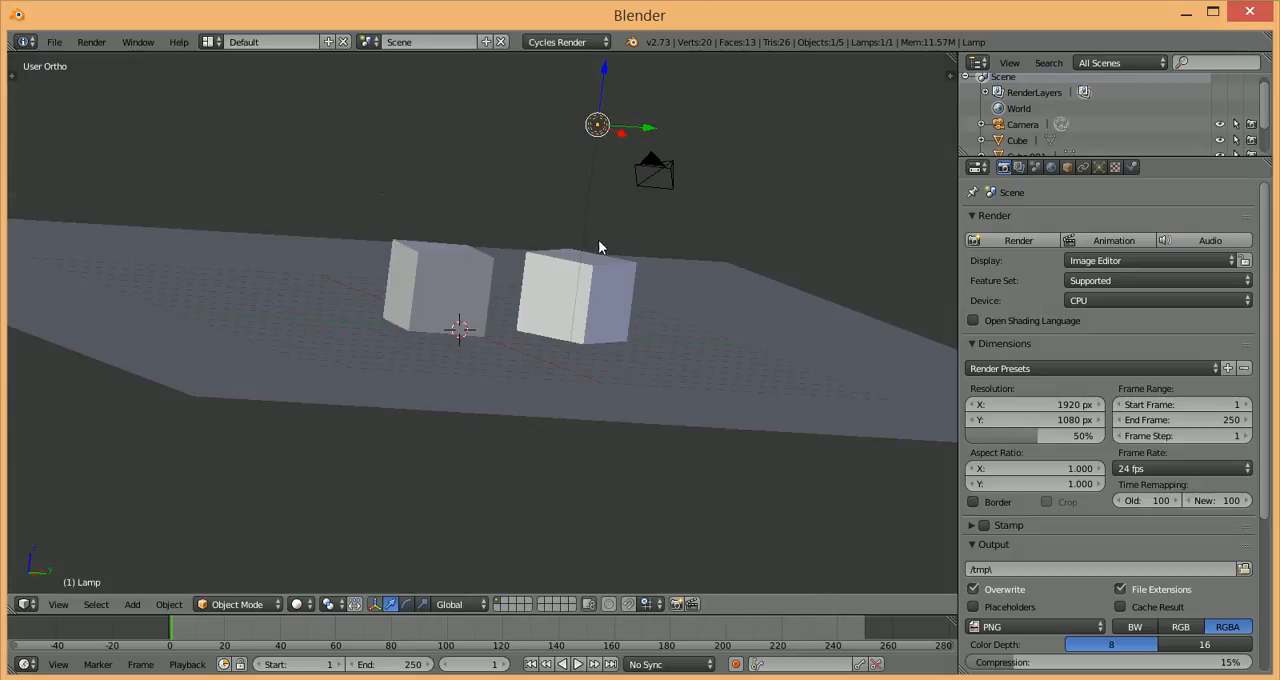
Step: Show the material settings of the Cube.001 object and examine its surface shader setting
right_click(606, 293)
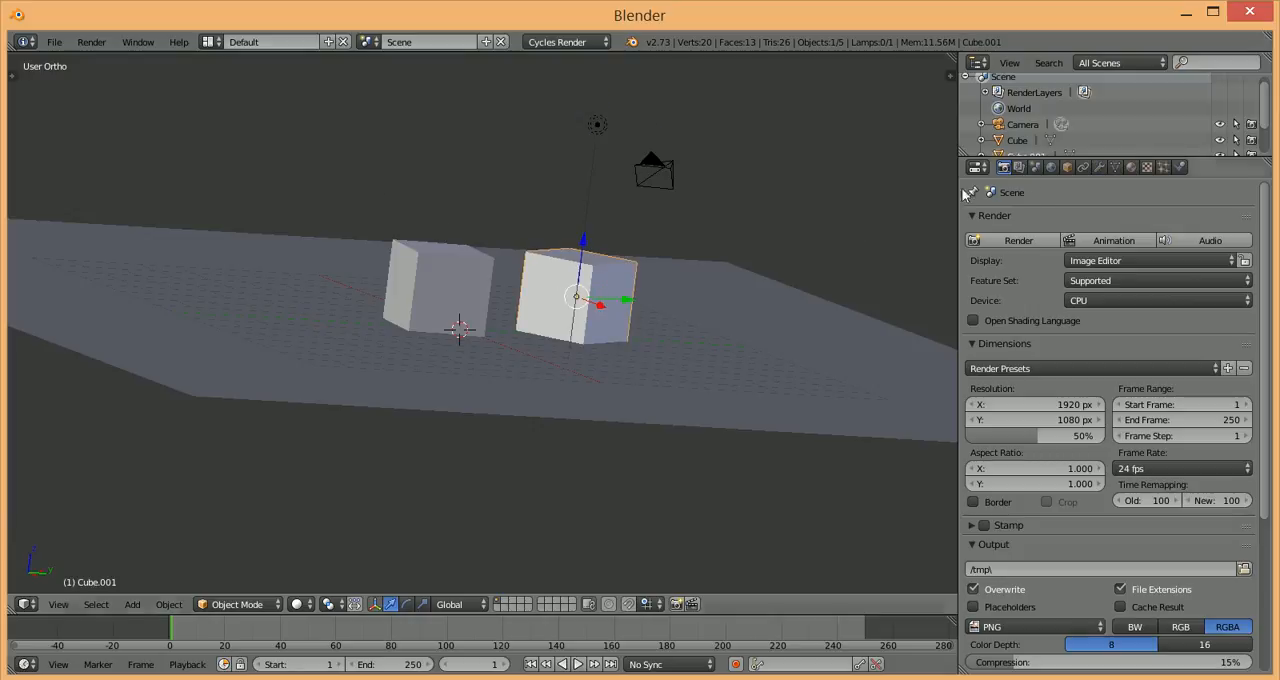
left_click(1132, 168)
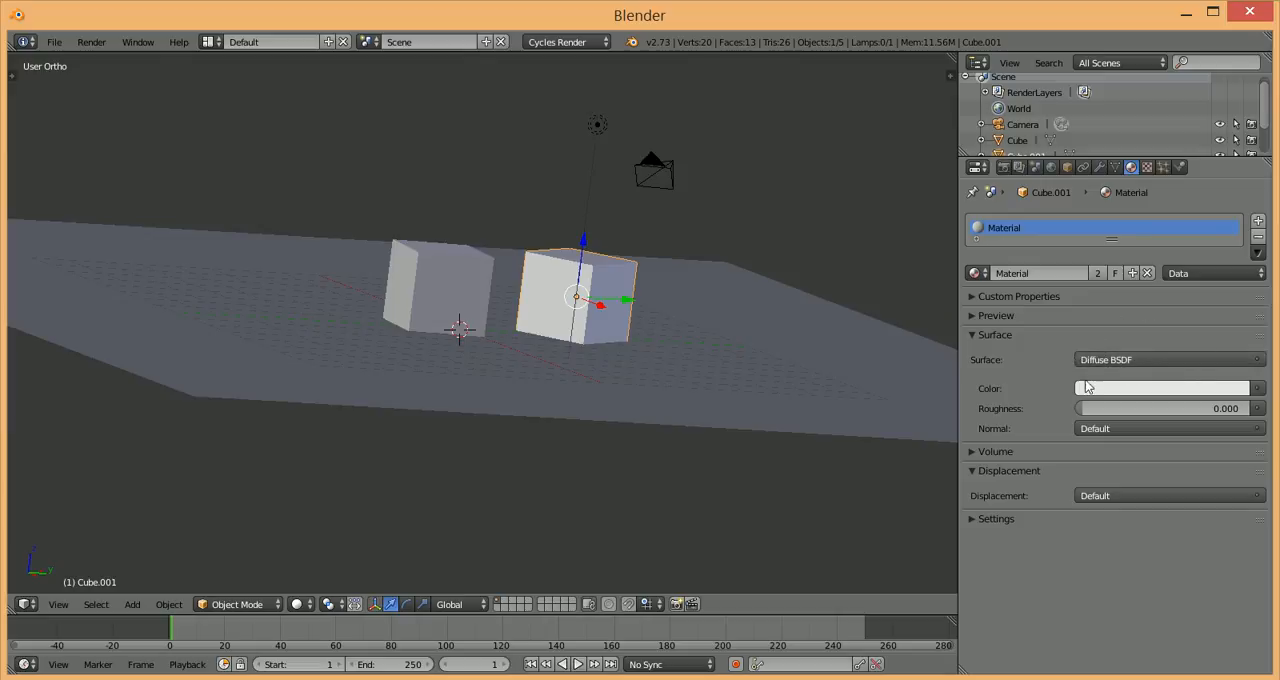
left_click(1145, 360)
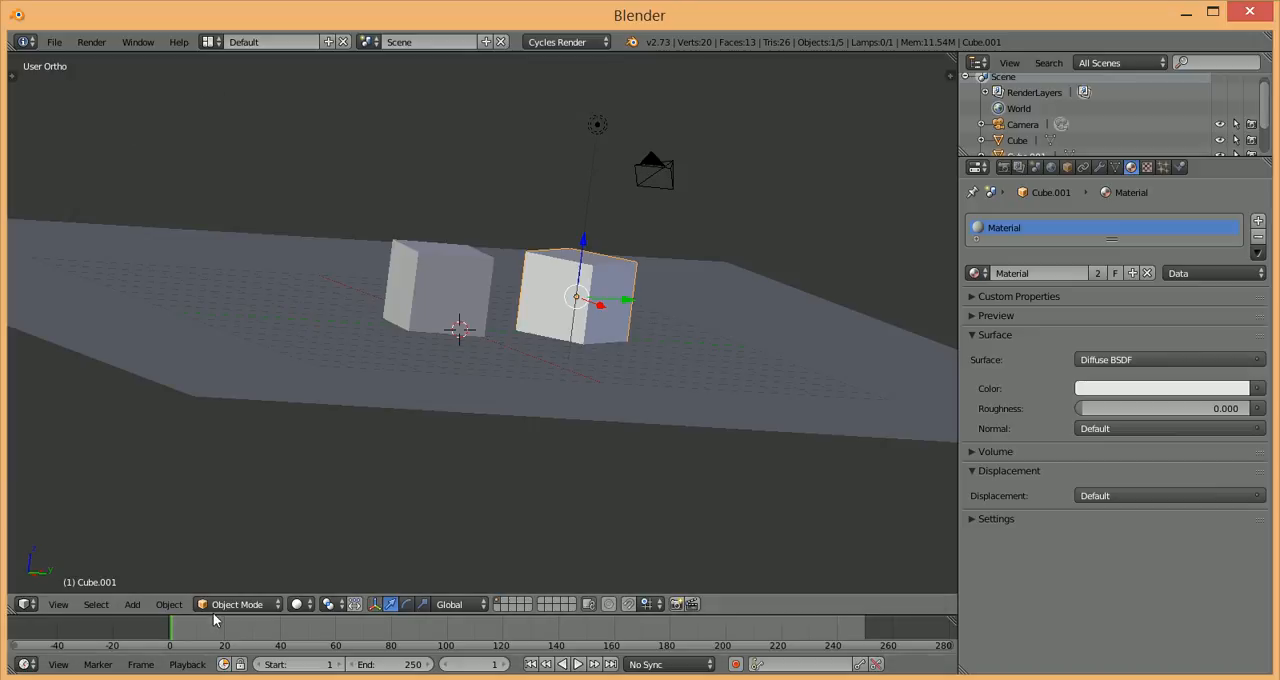
Step: Enlarge the timeline area below the 3D view and change it to a Node Editor
left_click_drag(216, 617, 260, 357)
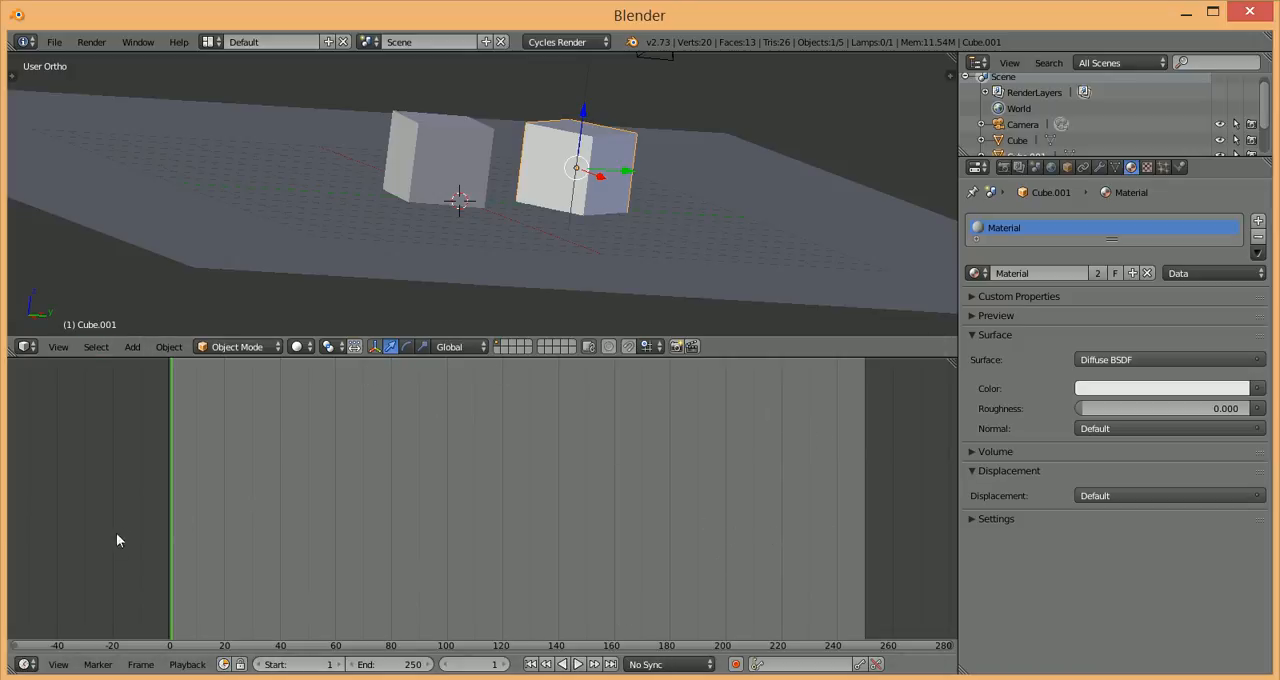
left_click_drag(10, 670, 17, 617)
left_click(26, 665)
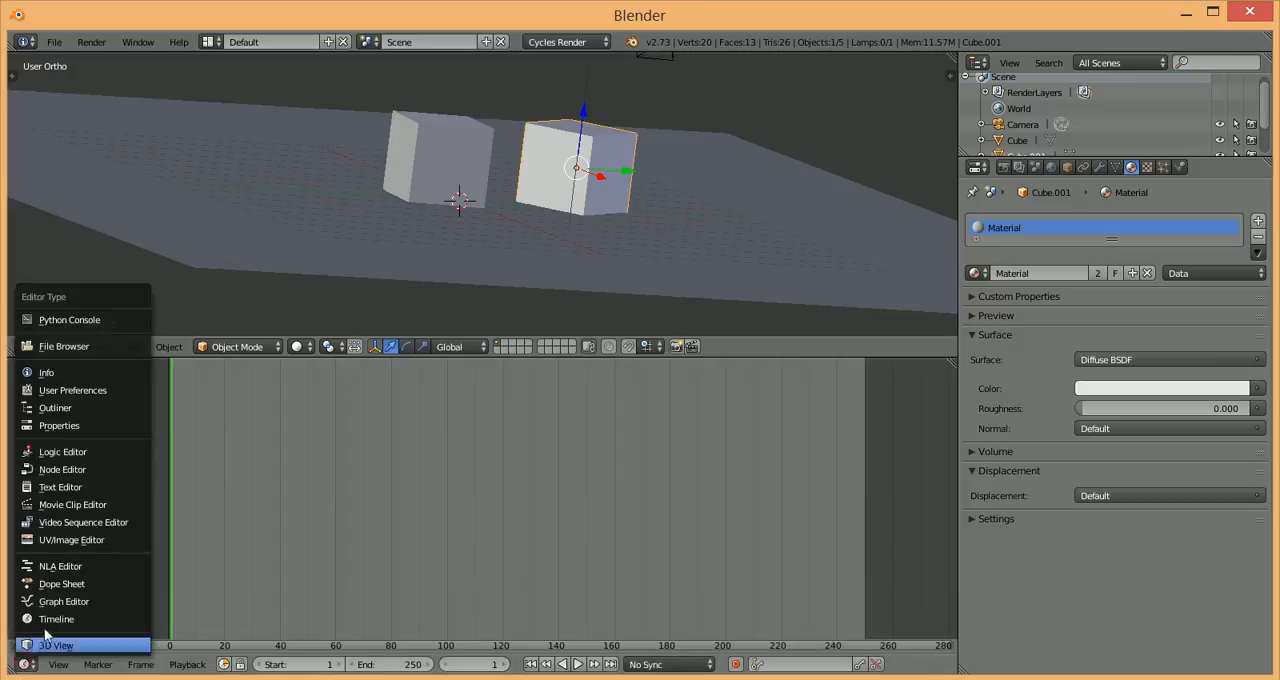
left_click(26, 664)
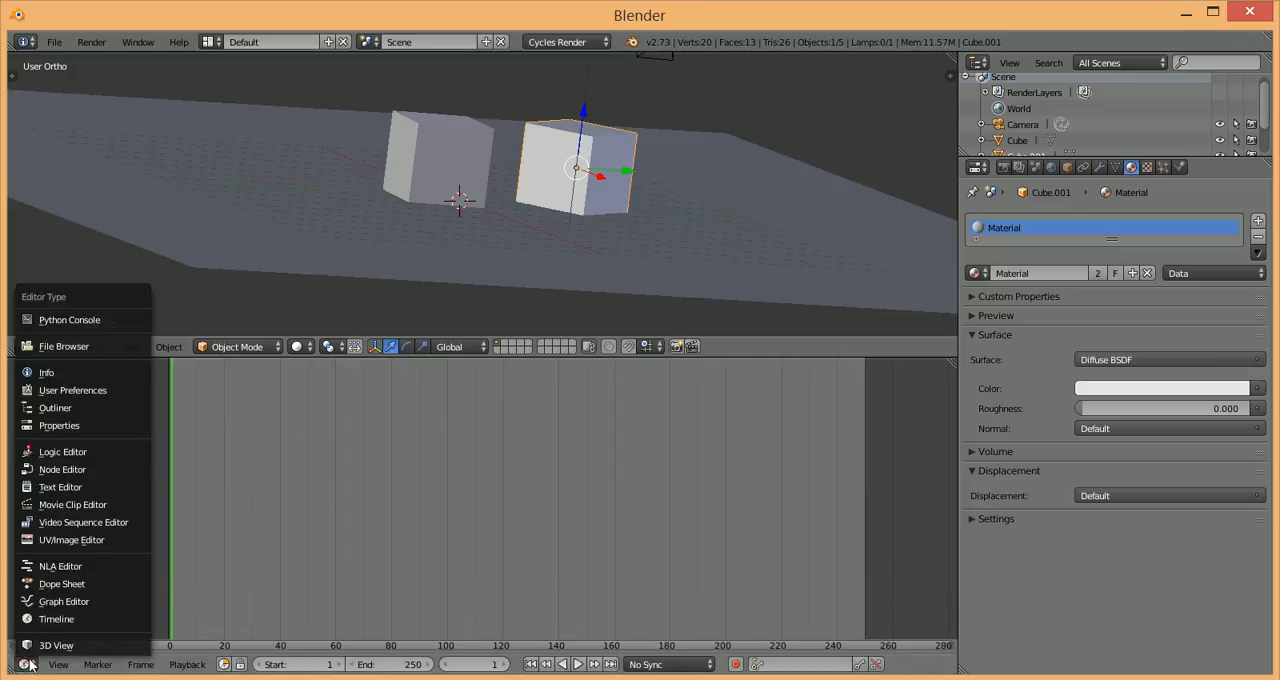
left_click(70, 470)
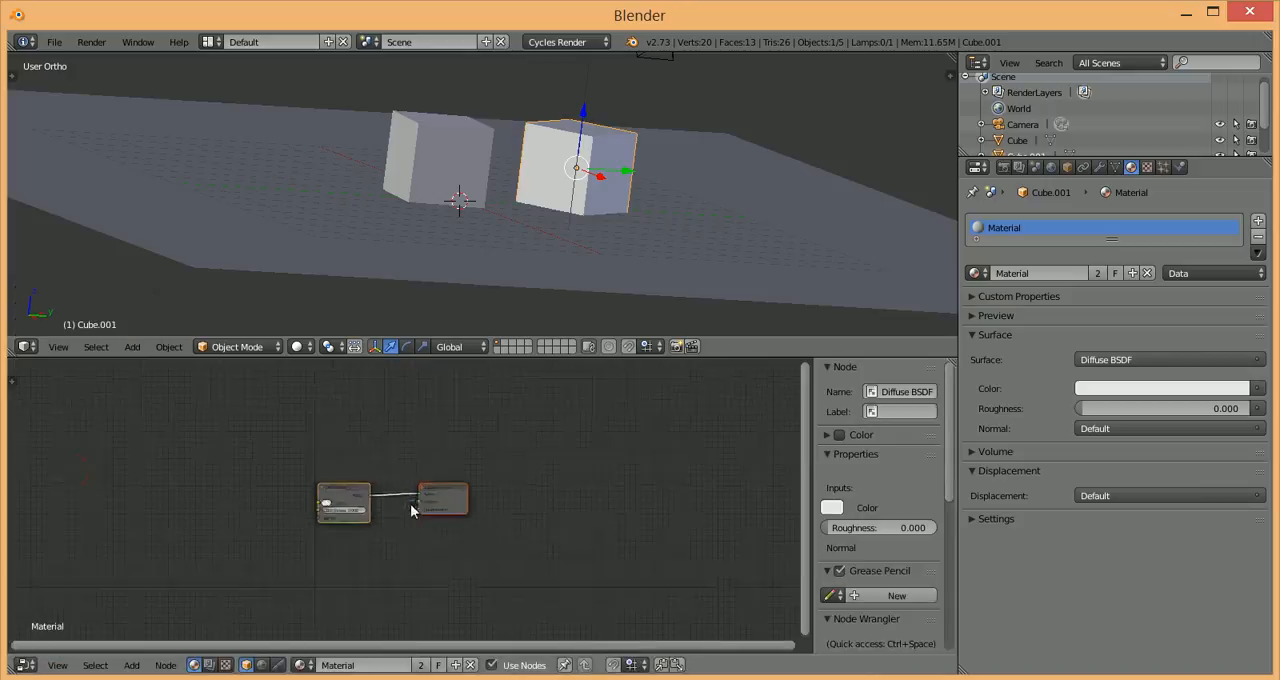
Step: Spread the Diffuse BSDF and Material Output nodes apart in the node editor, keeping them connected
scroll(409, 516, "up", 4)
scroll(409, 516, "up", 3)
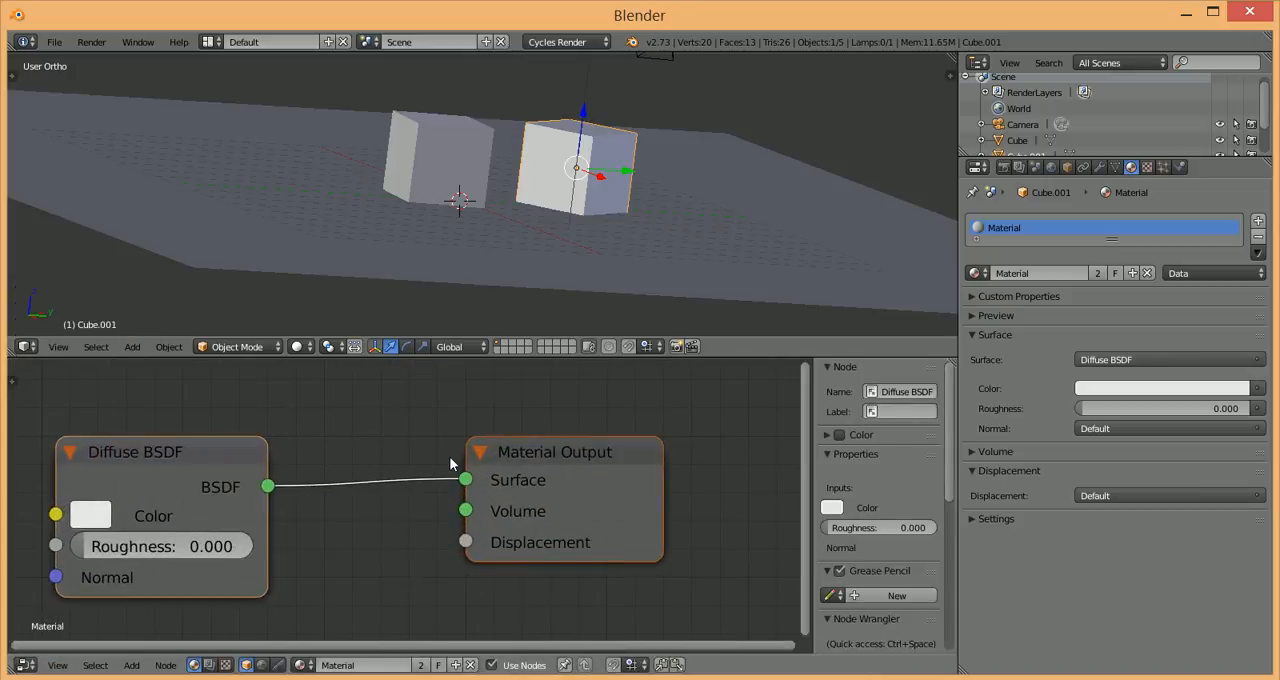
scroll(445, 455, "down", 2)
scroll(449, 456, "down", 2)
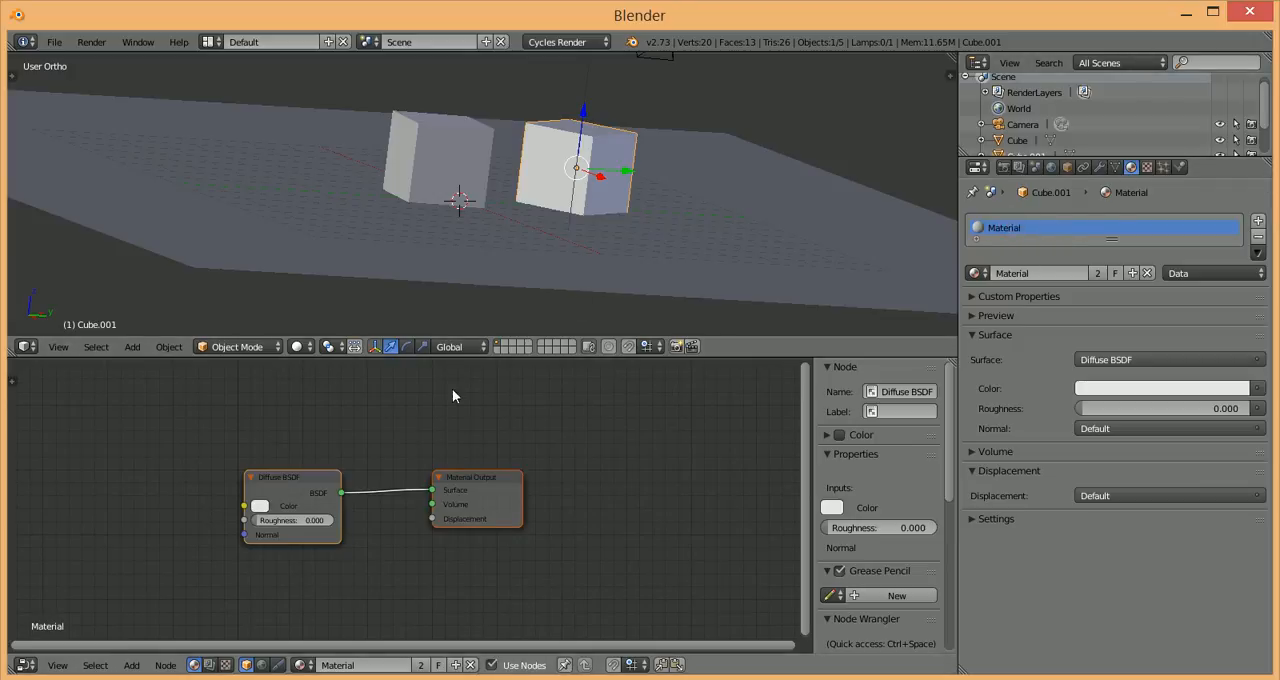
left_click_drag(293, 486, 214, 455)
left_click_drag(520, 481, 706, 439)
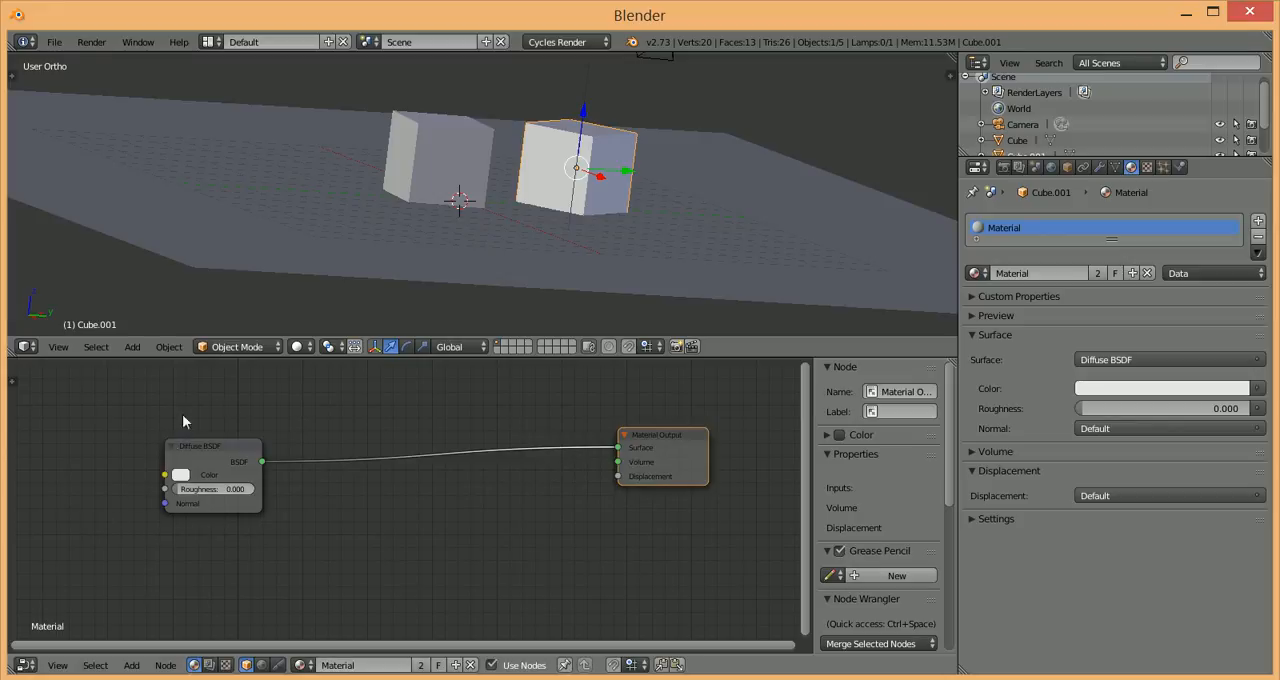
left_click(181, 474)
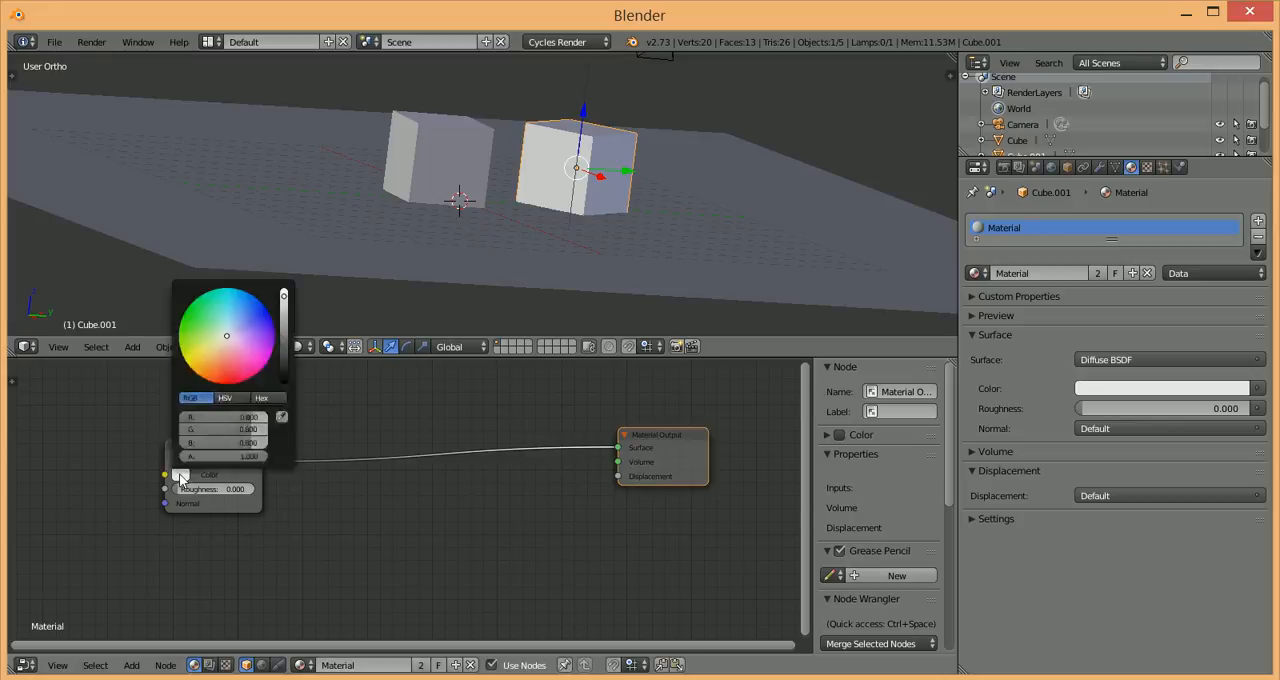
left_click(182, 475)
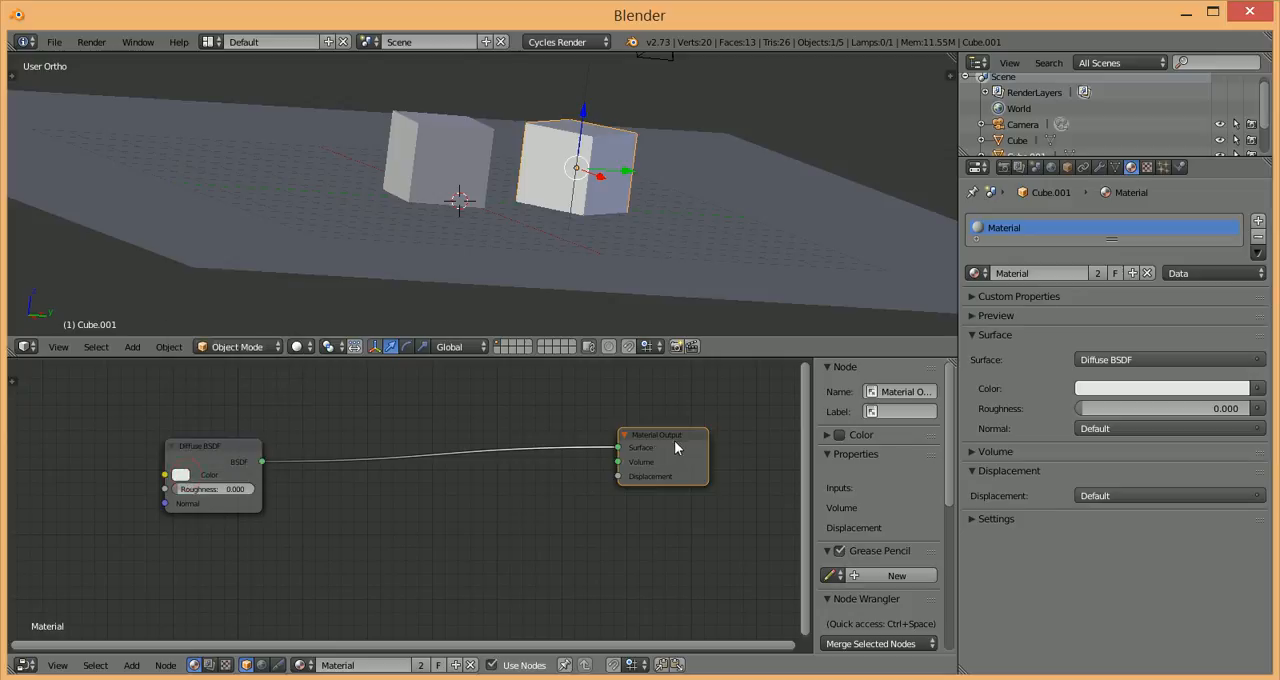
left_click_drag(655, 445, 694, 452)
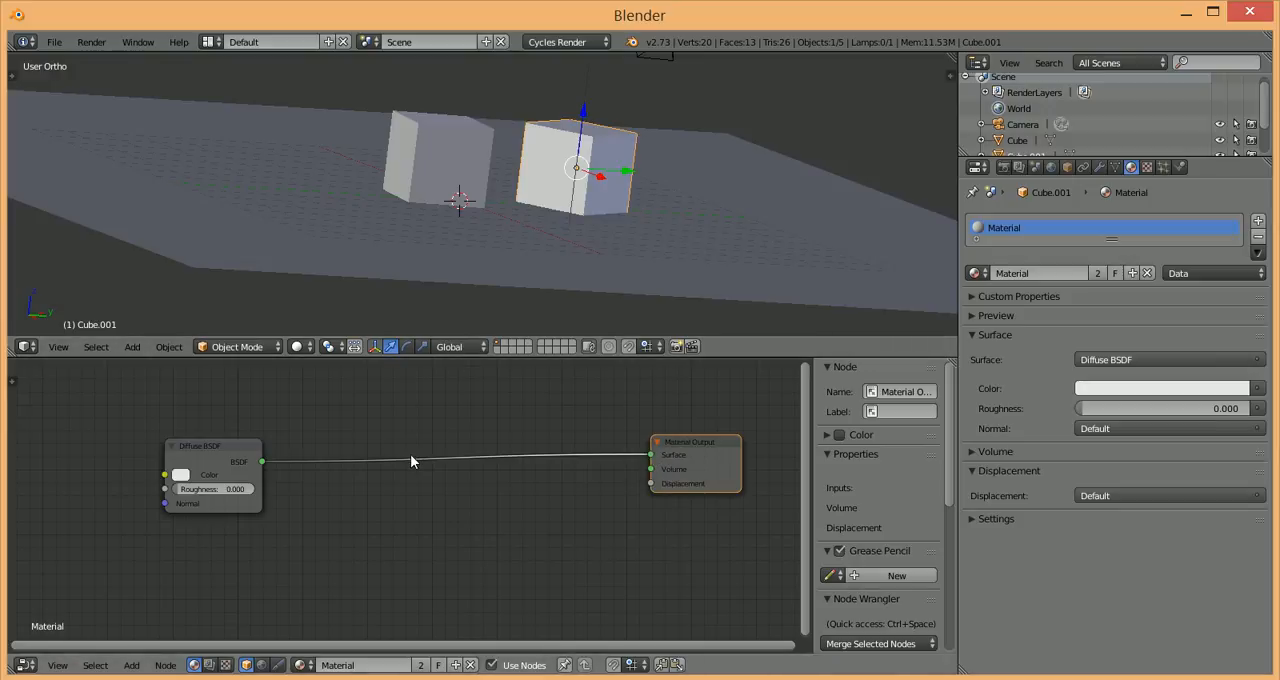
left_click_drag(224, 455, 260, 460)
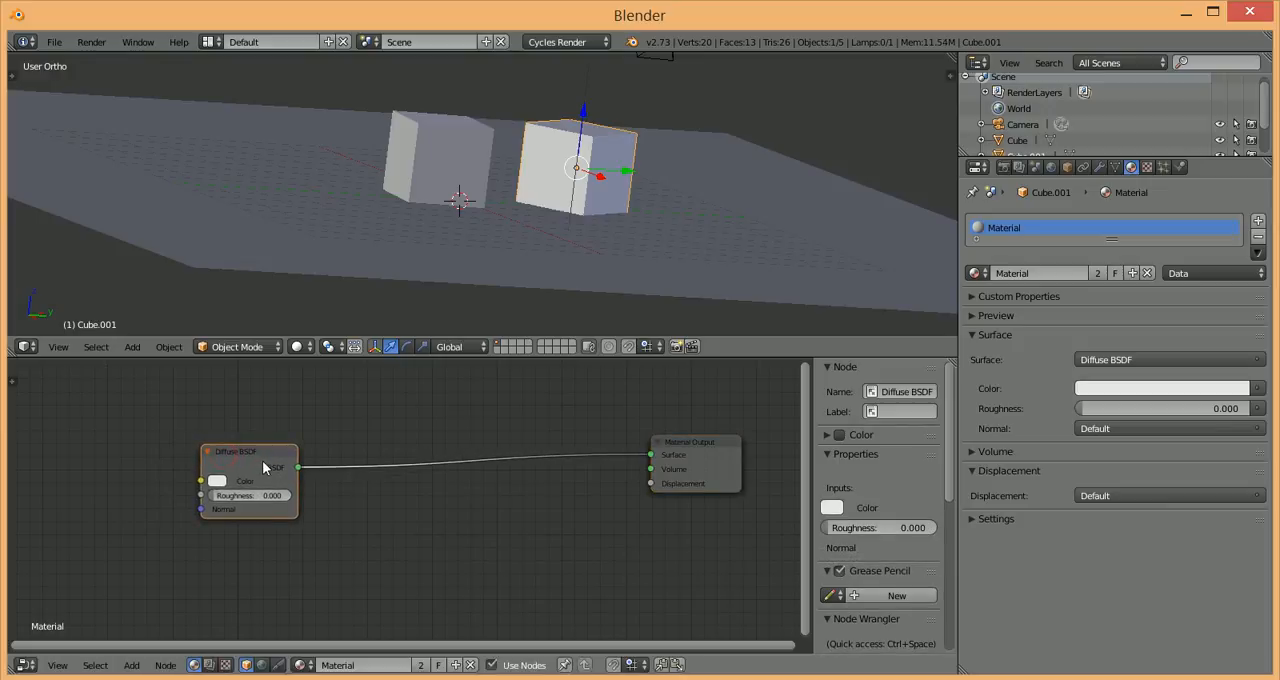
left_click(214, 481)
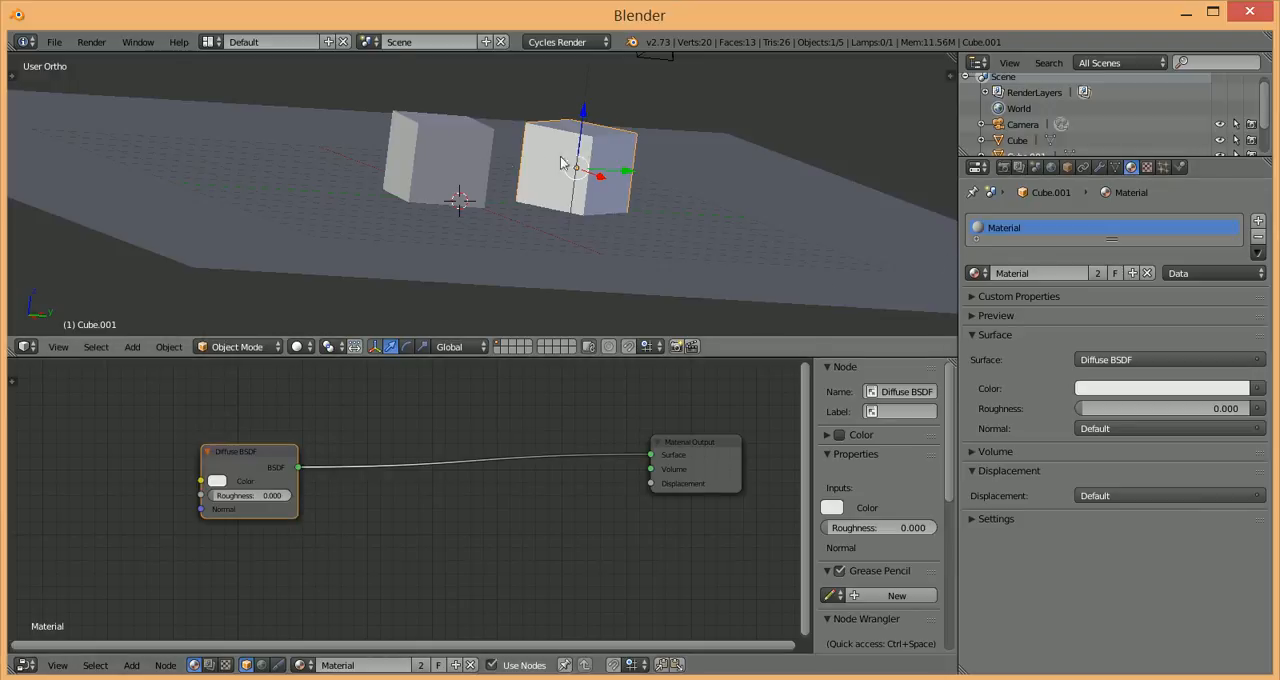
Step: Select the two cubes and the plane in turn to compare which material each one uses
right_click(433, 131)
right_click(529, 212)
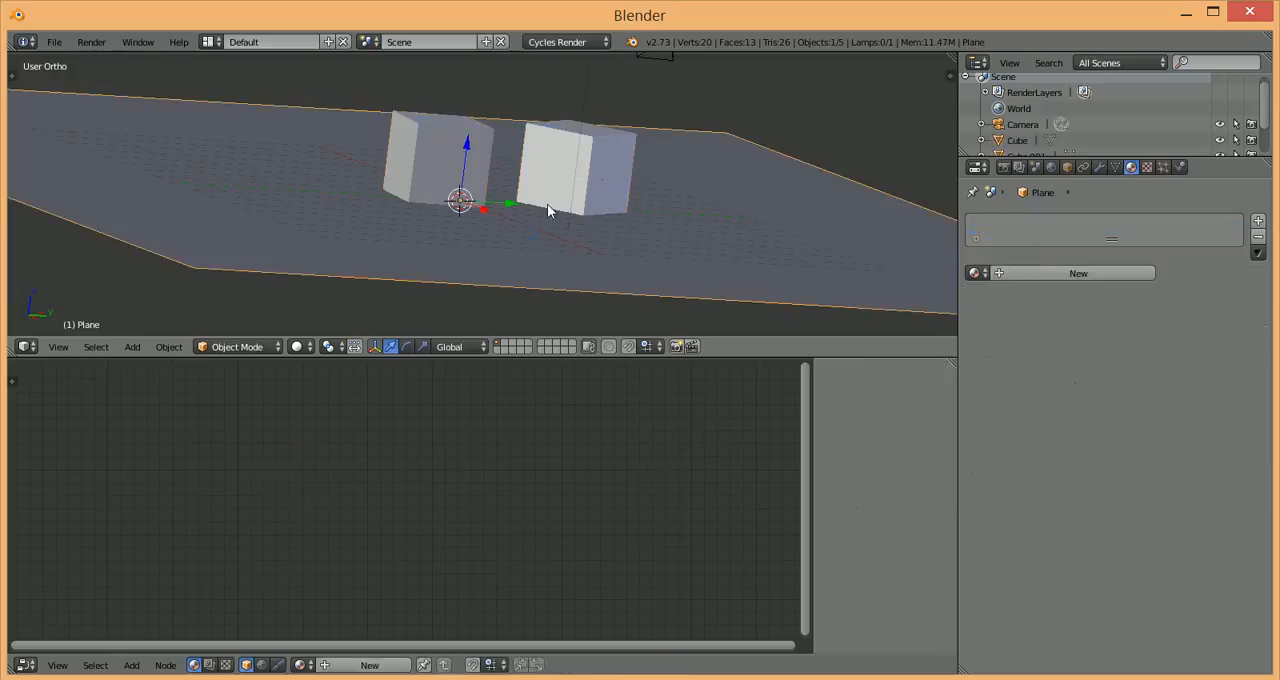
right_click(455, 147)
right_click(580, 160)
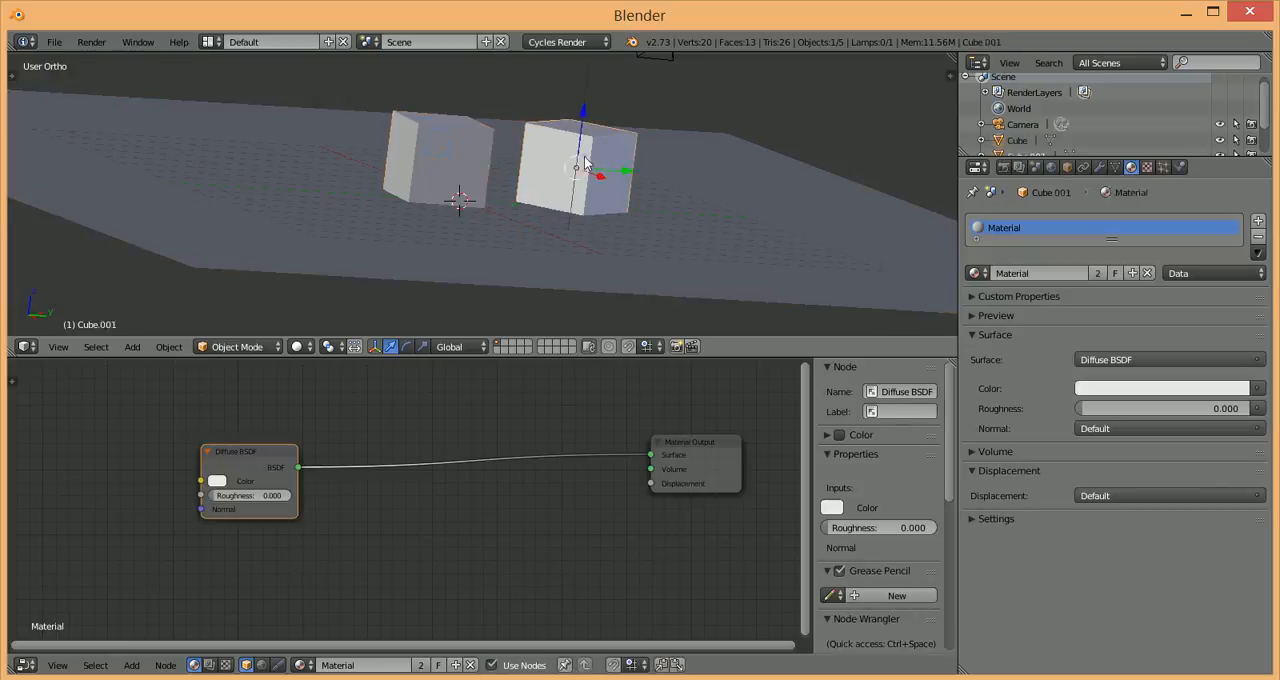
right_click(460, 143)
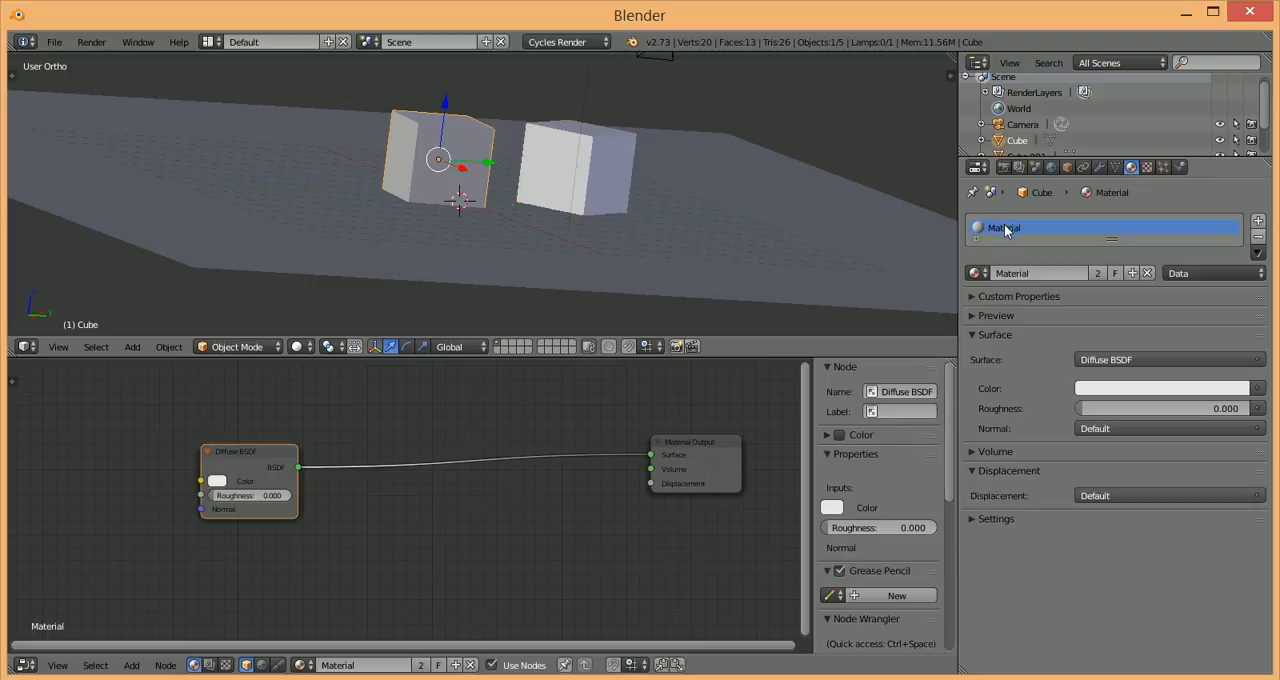
Step: Assign the existing material named Material to the plane
right_click(585, 258)
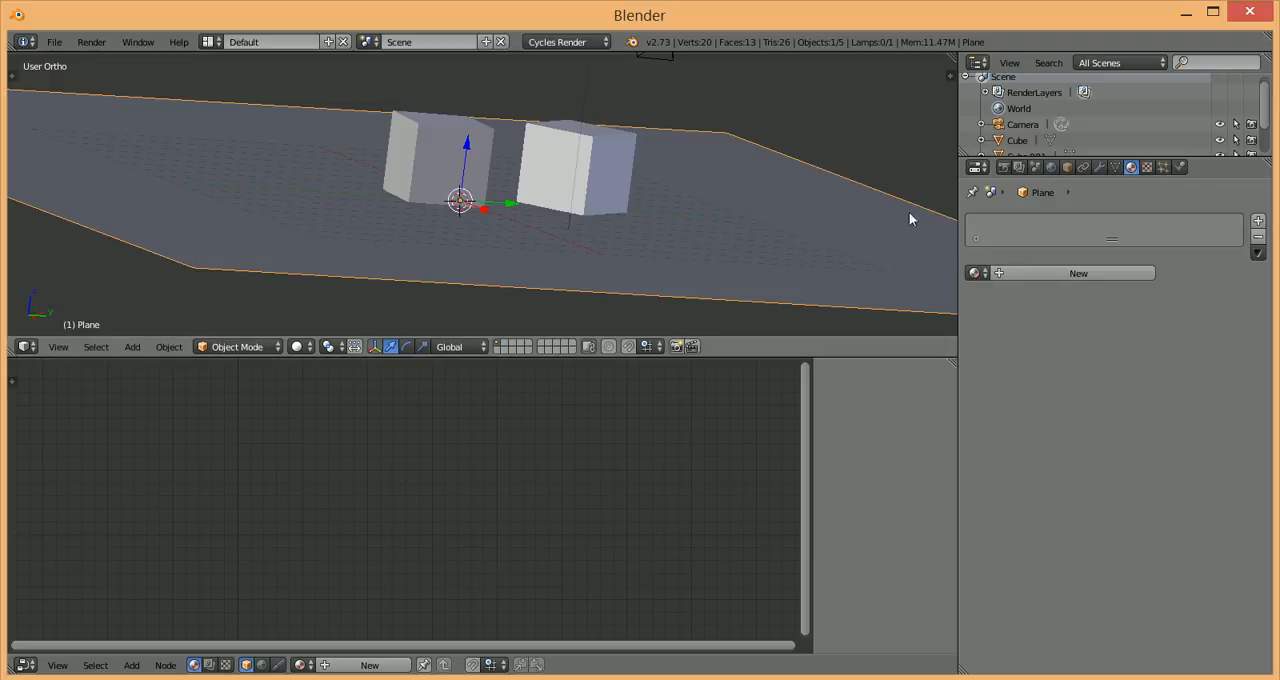
left_click(977, 274)
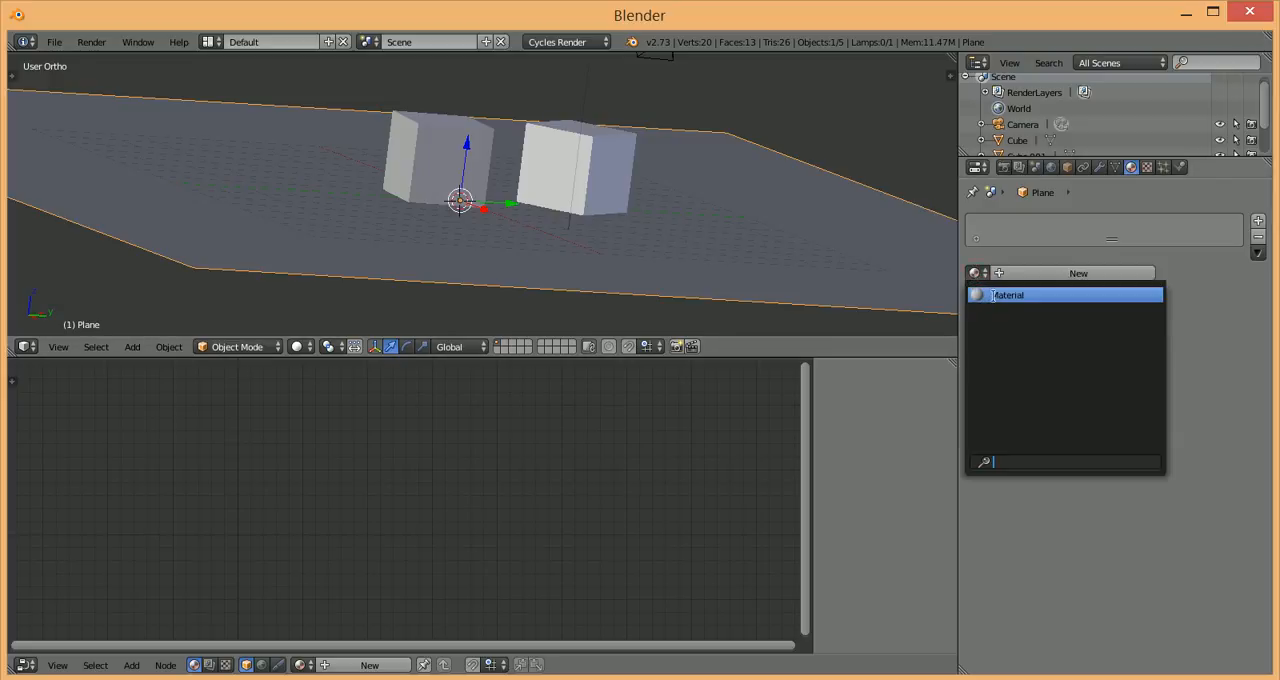
left_click(993, 295)
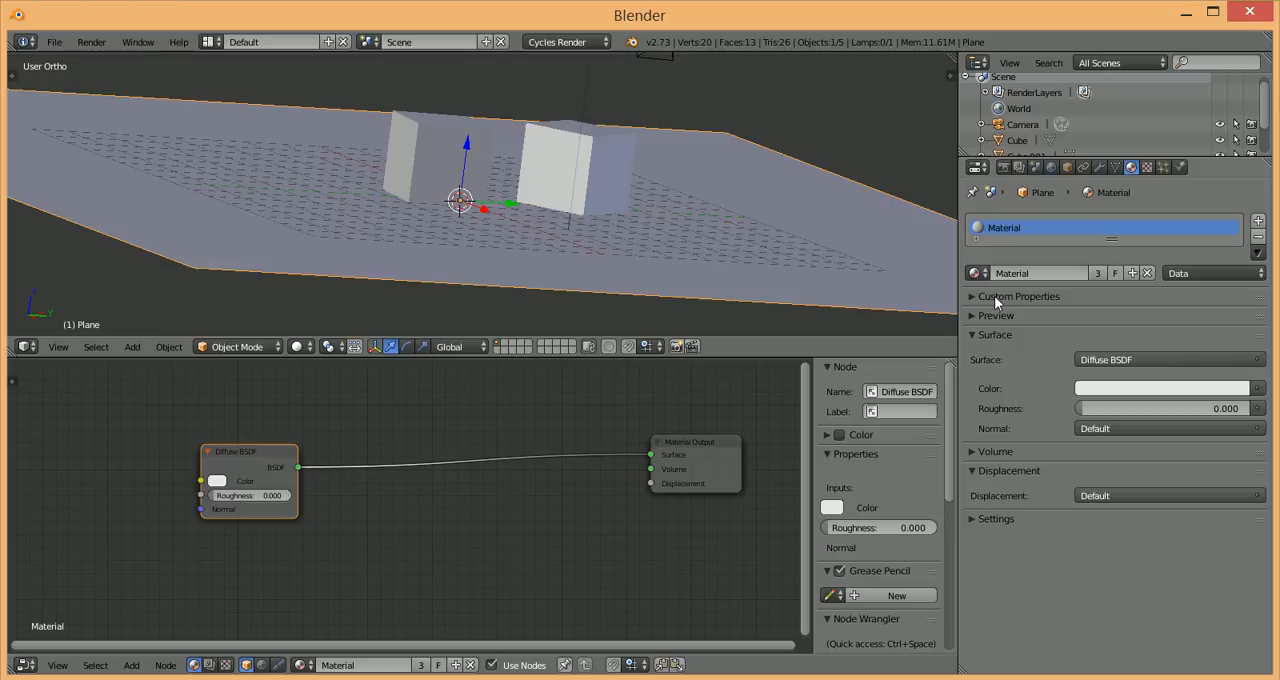
Step: Set the Diffuse BSDF color of Cube.001's material to red and preview the scene in rendered shading
right_click(603, 160)
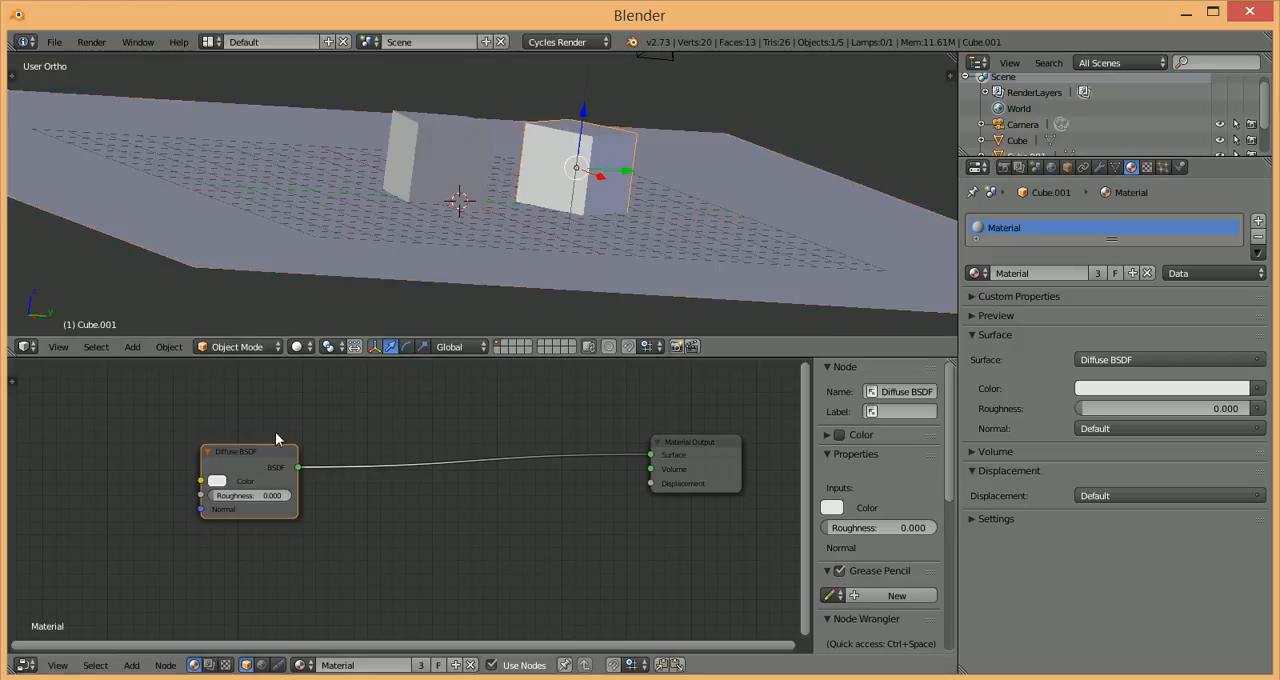
left_click(217, 481)
left_click(263, 382)
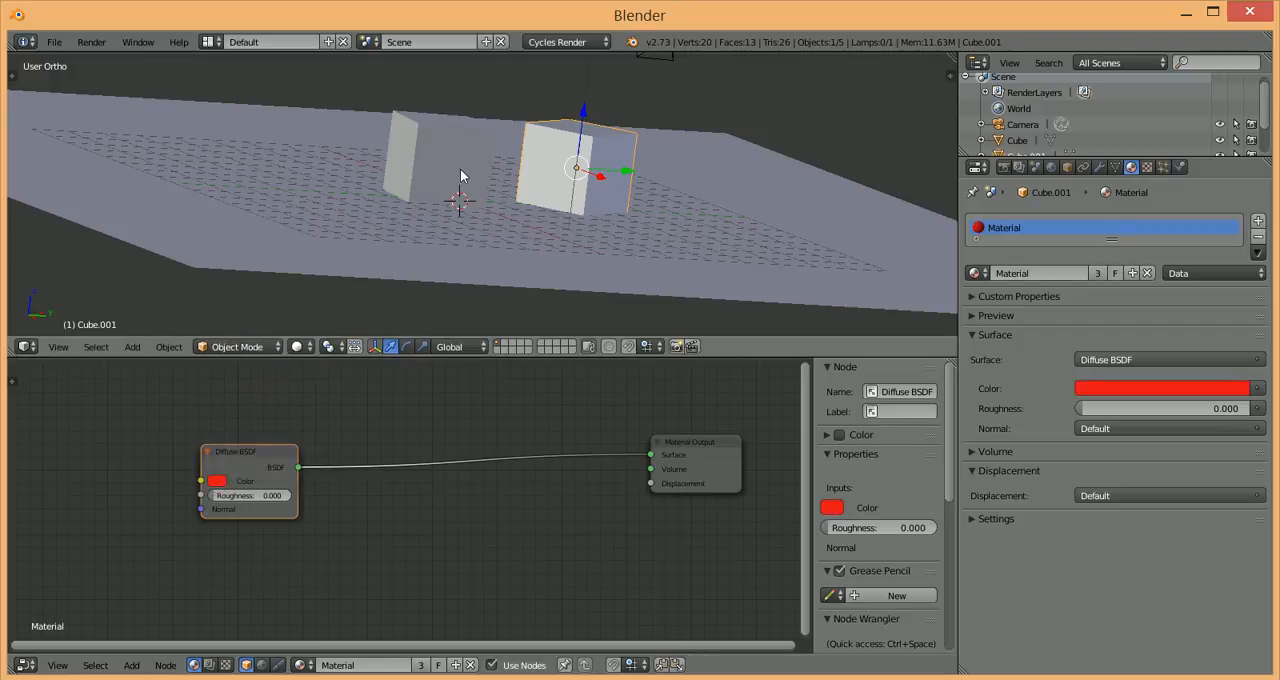
key("shift+z")
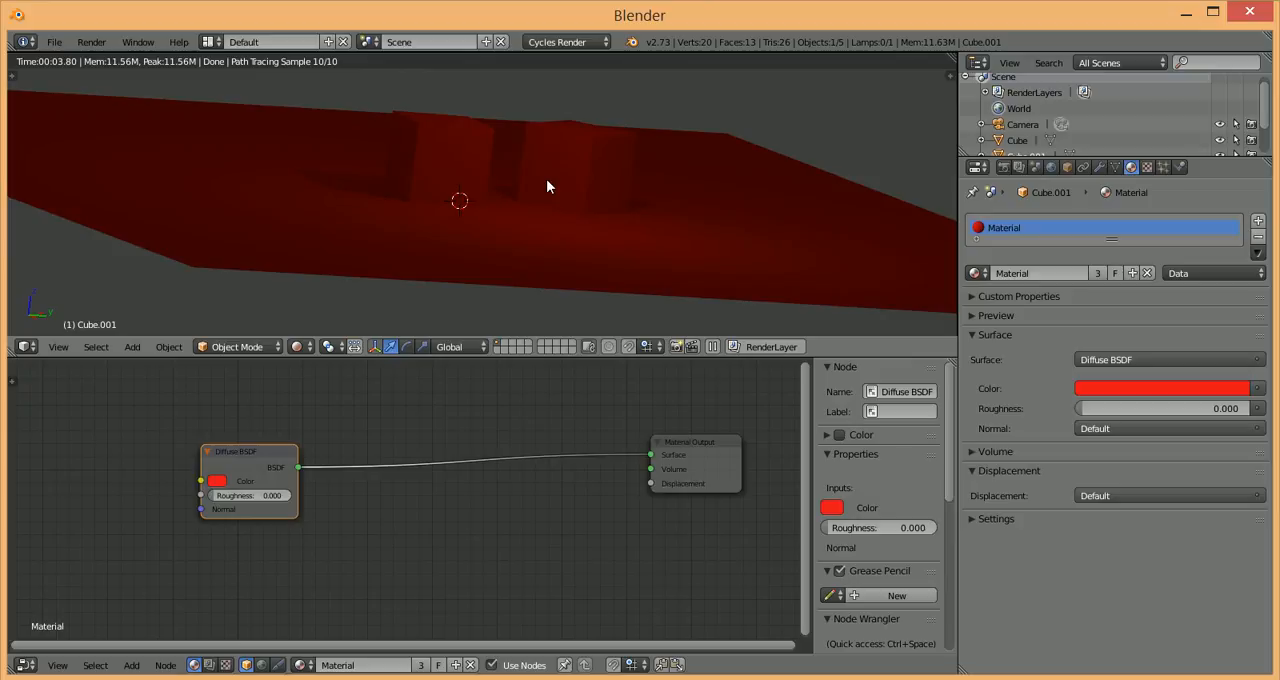
key("shift+z")
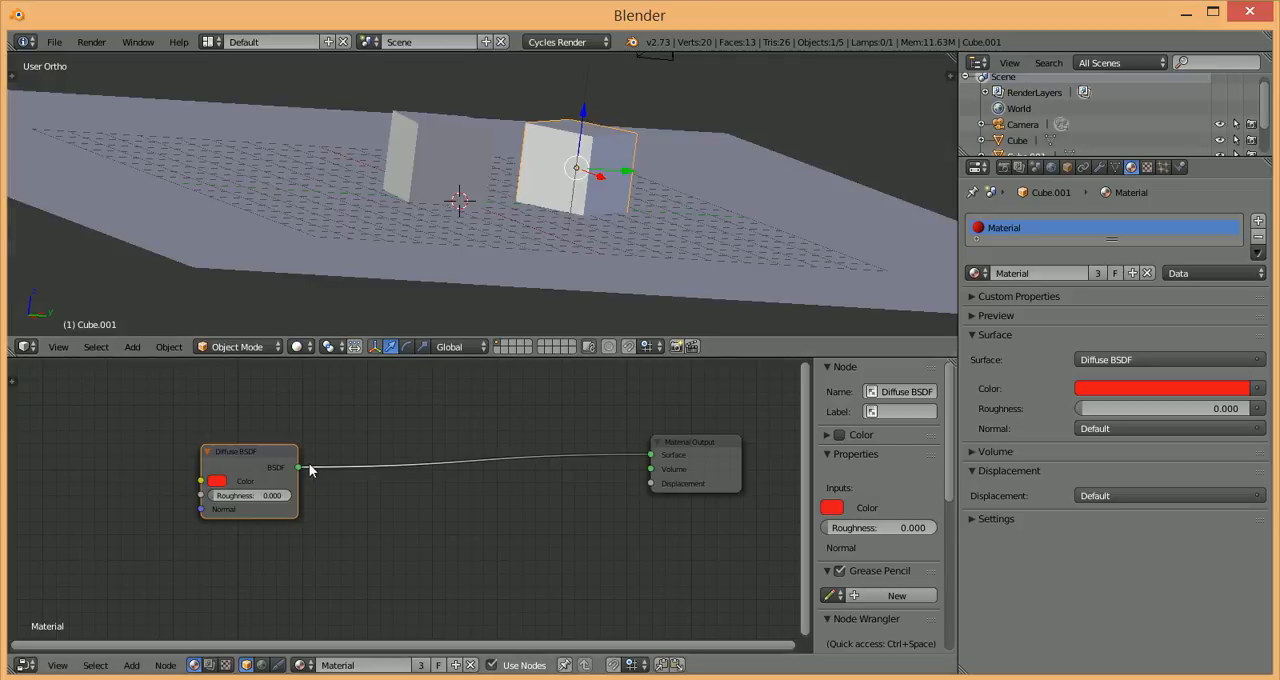
Step: Check the plane and Cube.001 with another rendered preview, and set the viewport shading to Material
right_click(585, 251)
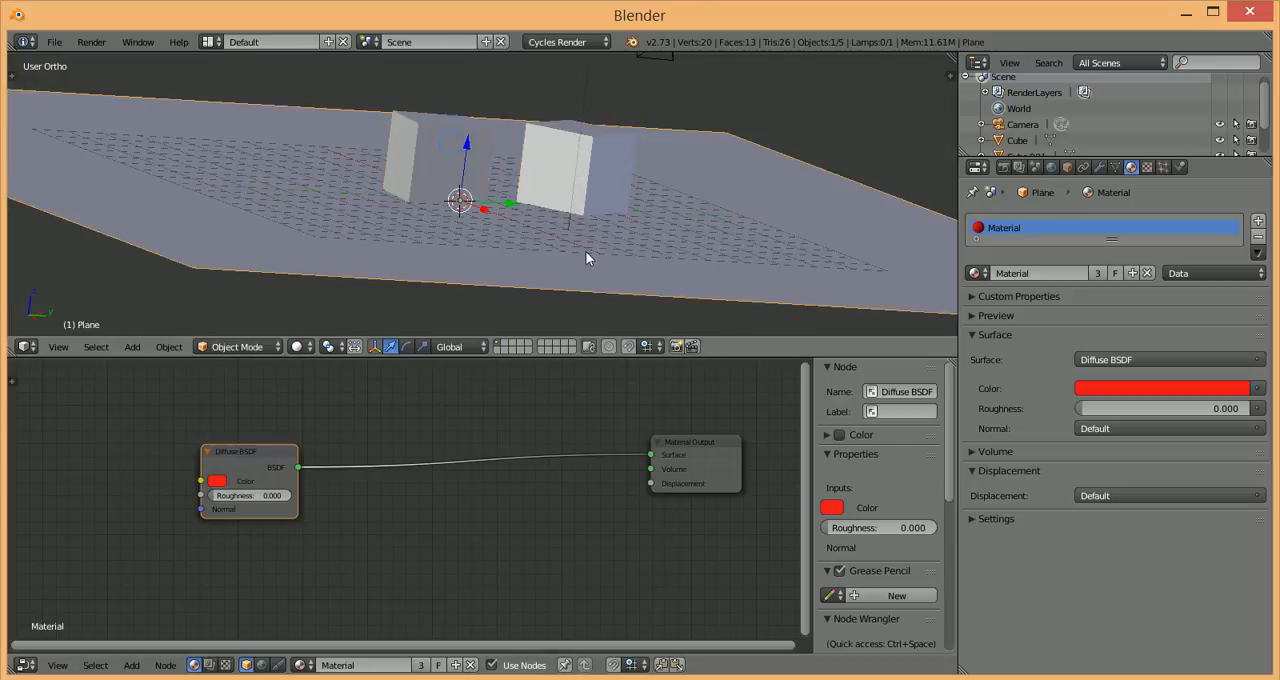
right_click(622, 212)
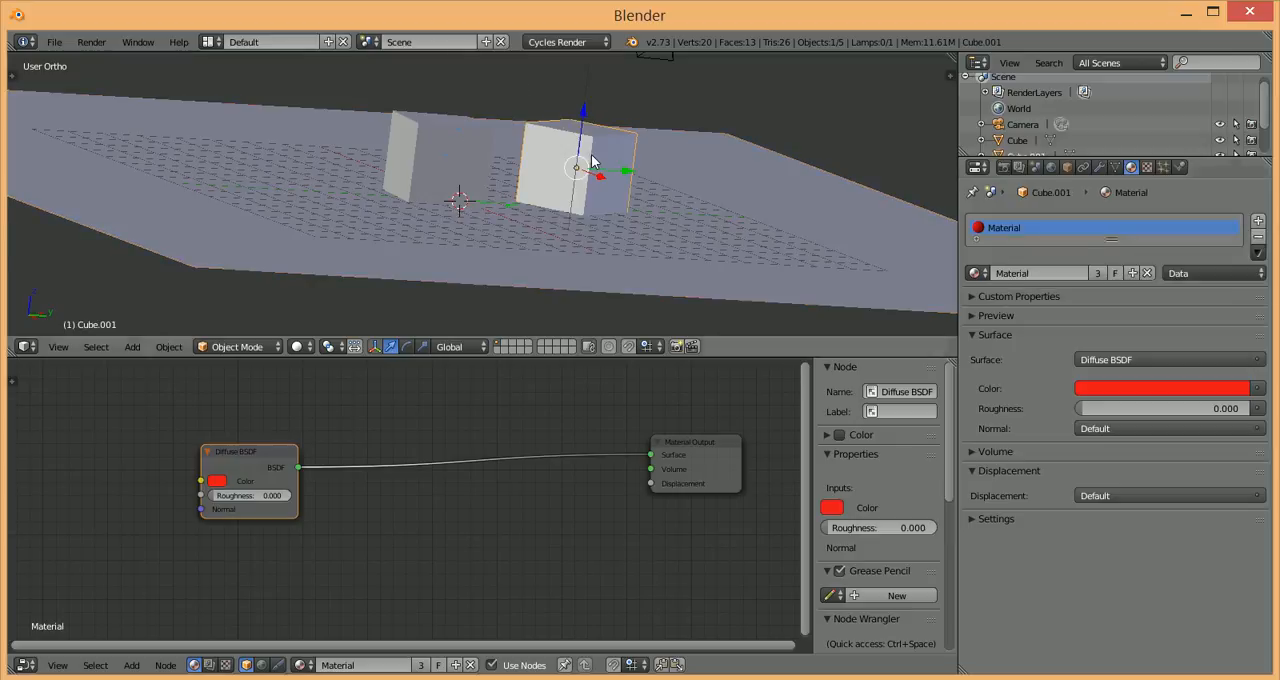
key("shift+z")
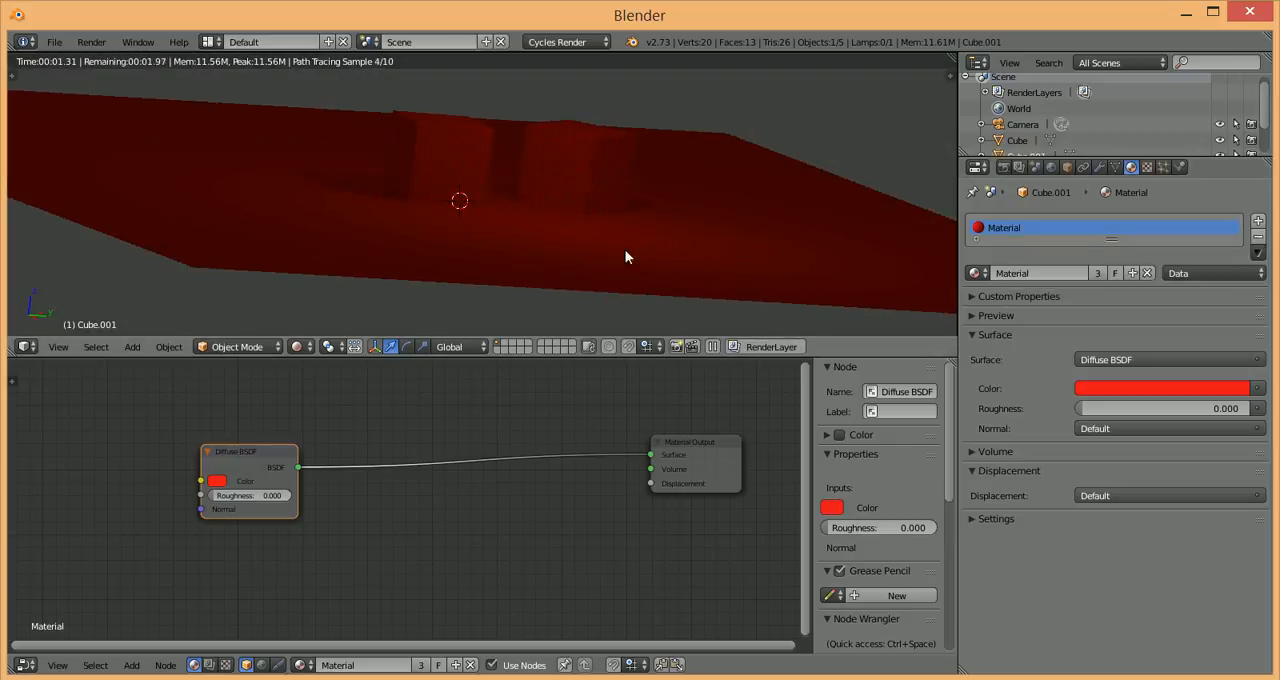
key("shift+z")
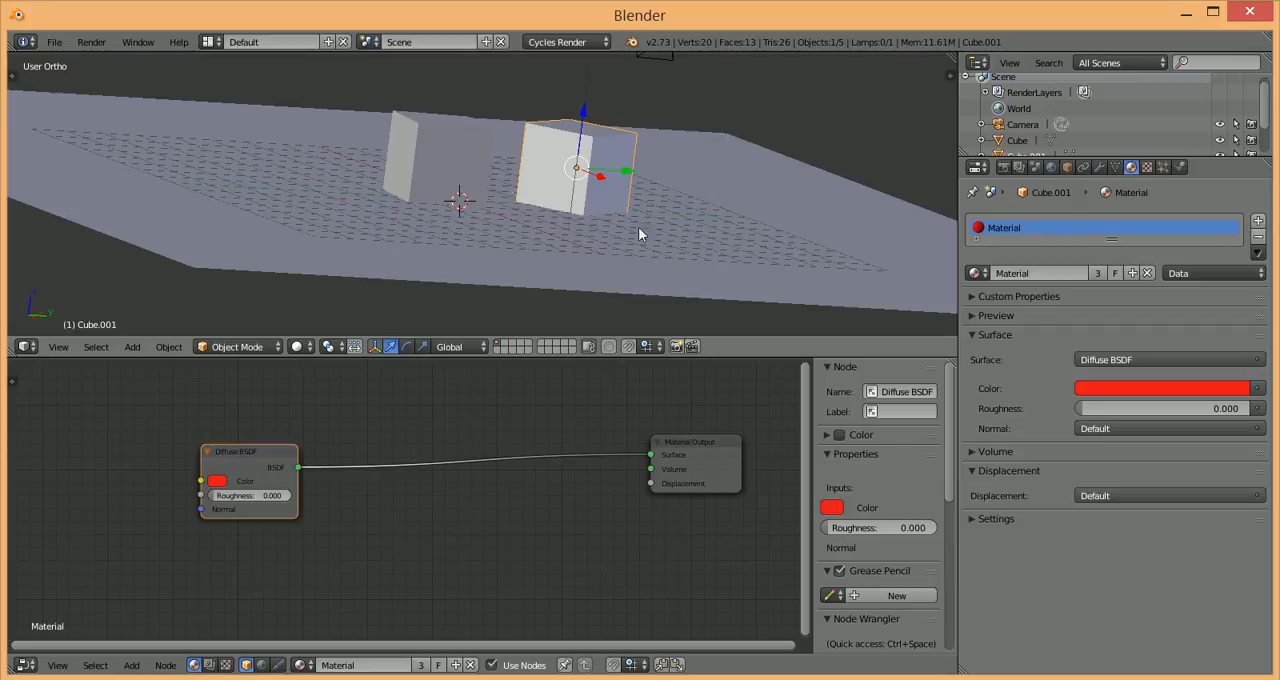
left_click(304, 347)
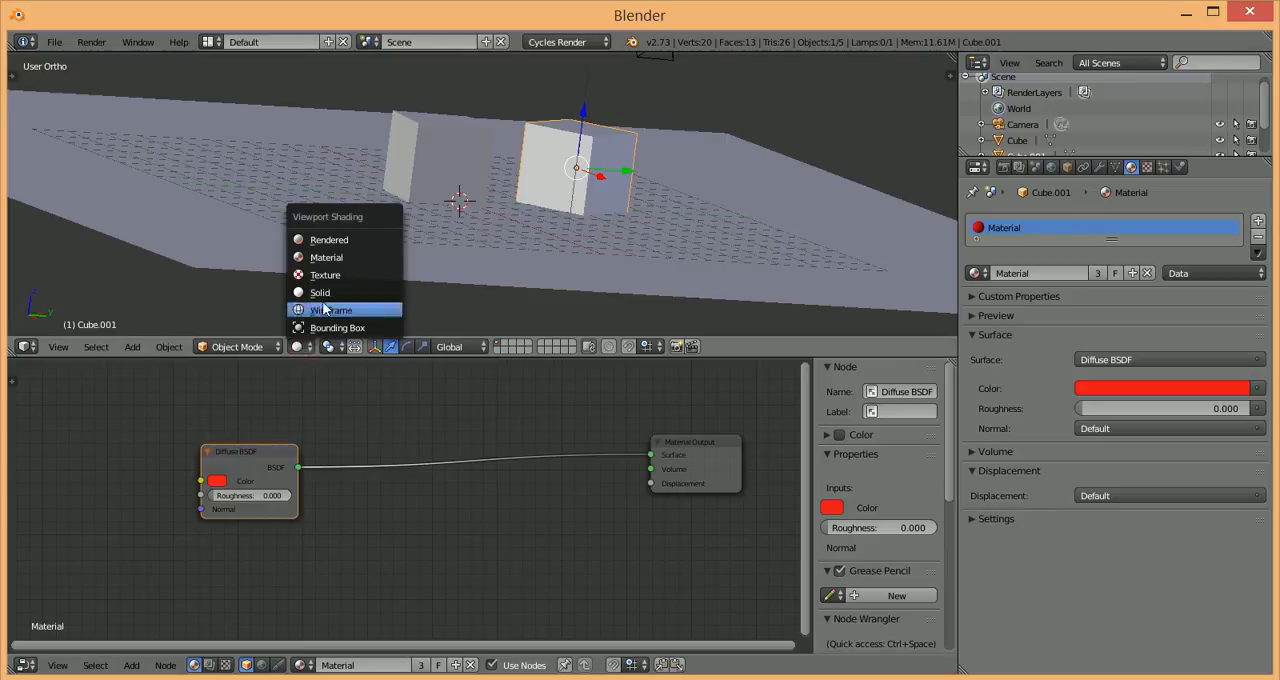
left_click(325, 258)
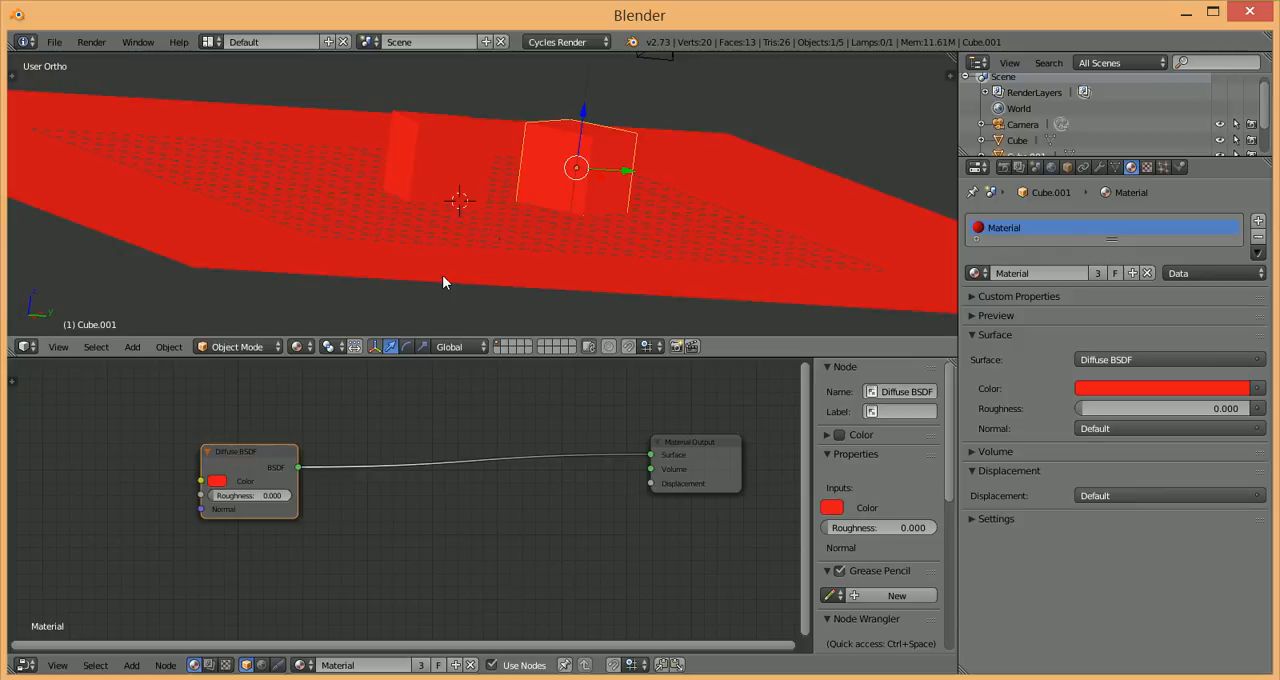
Step: Select the two cubes and the plane in turn to check that they share one material
right_click(460, 142)
right_click(557, 144)
right_click(252, 253)
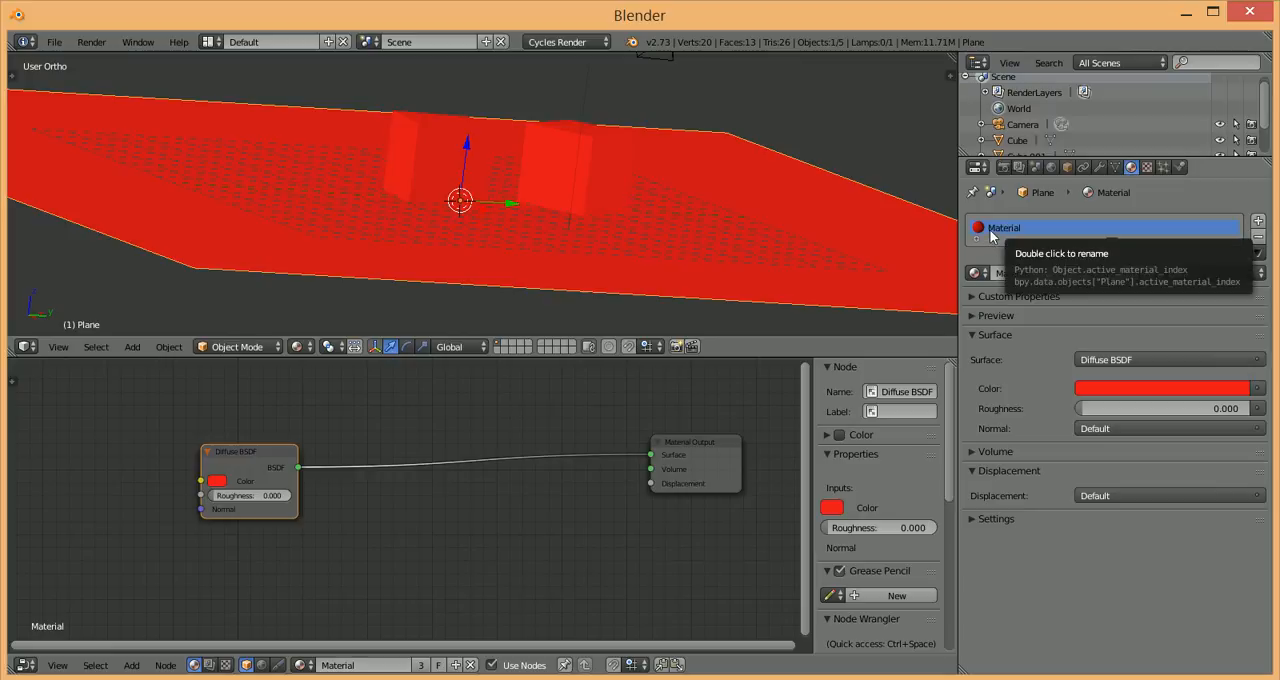
Step: Rename the material of Cube.001 to rojo
right_click(548, 157)
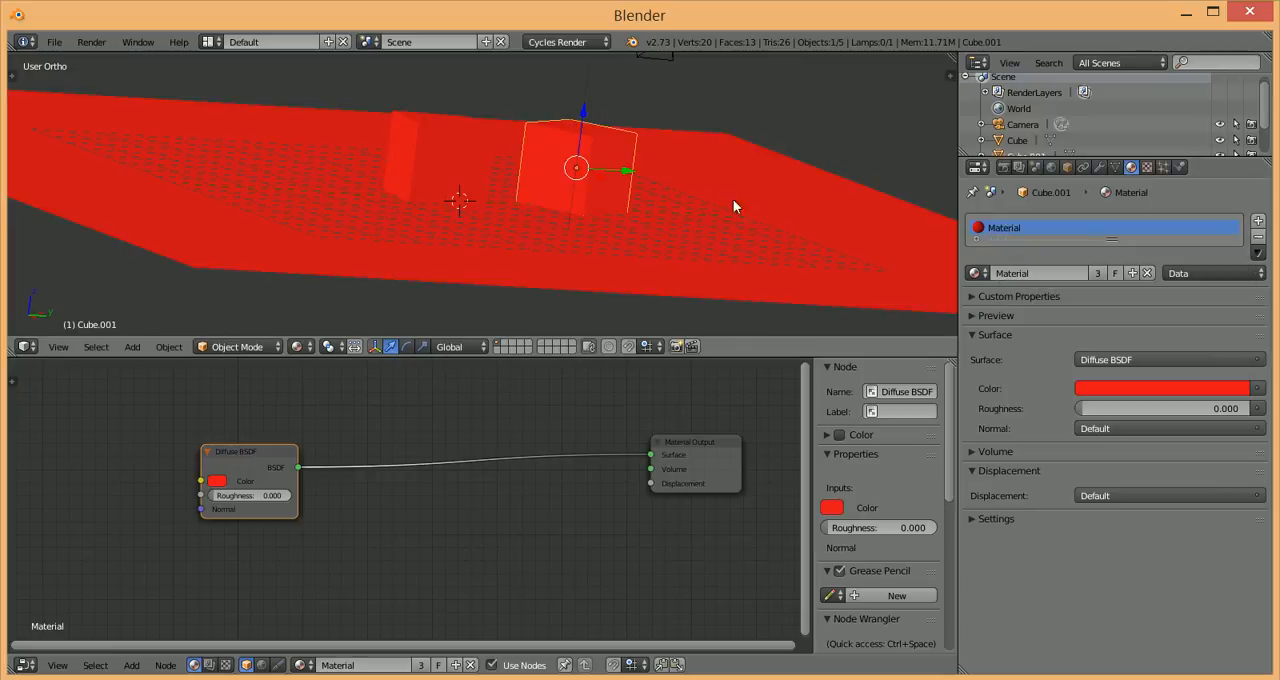
double_click(1030, 273)
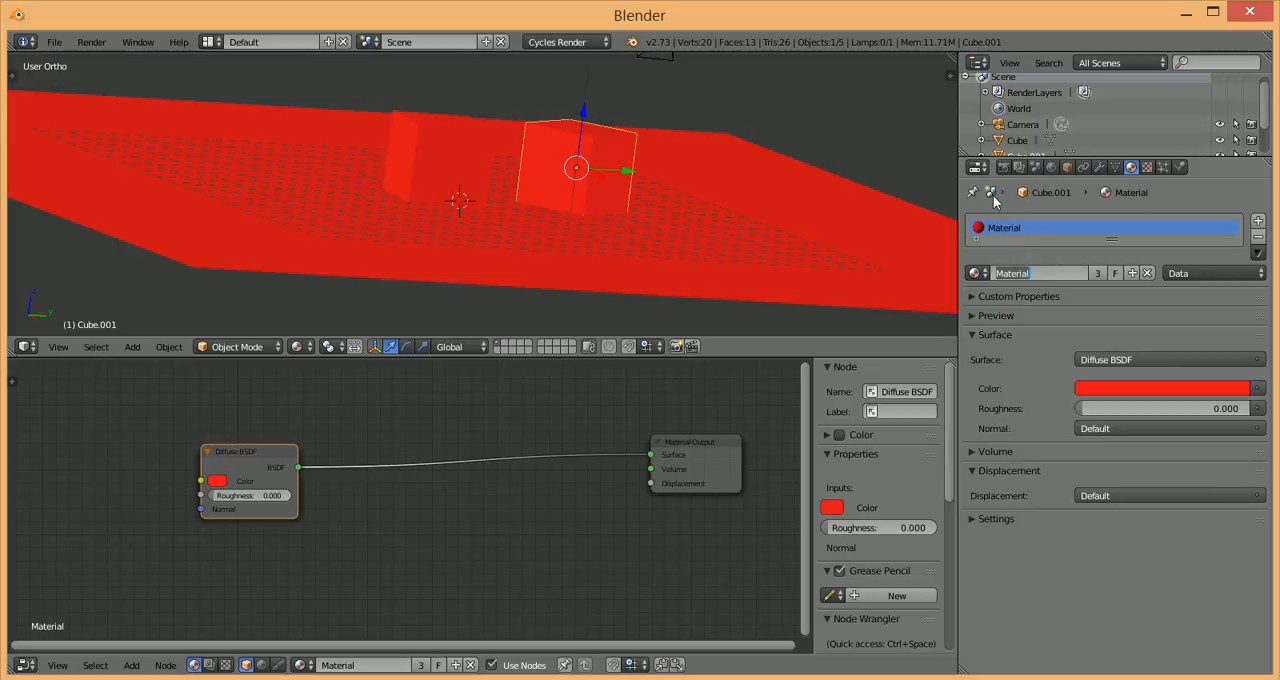
type("rojo")
key("Return")
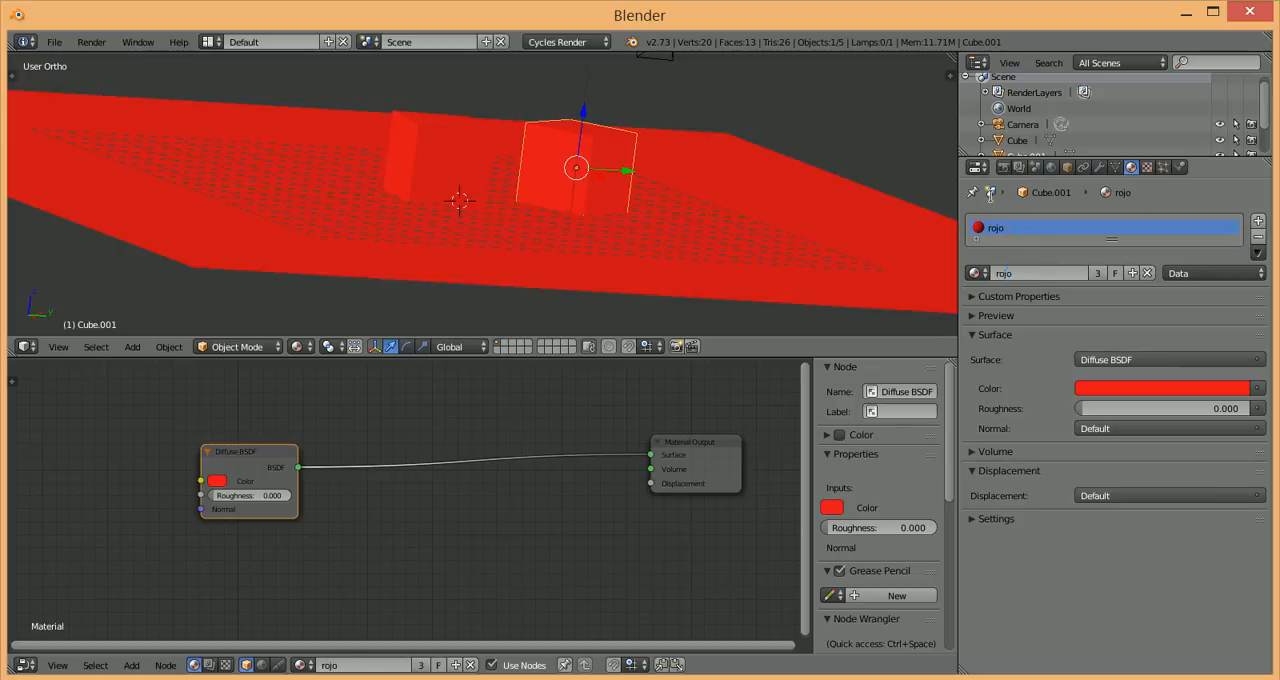
Step: Select the plane and both cubes in turn to check their material name, ending with the plane selected
right_click(629, 268)
right_click(461, 181)
right_click(586, 164)
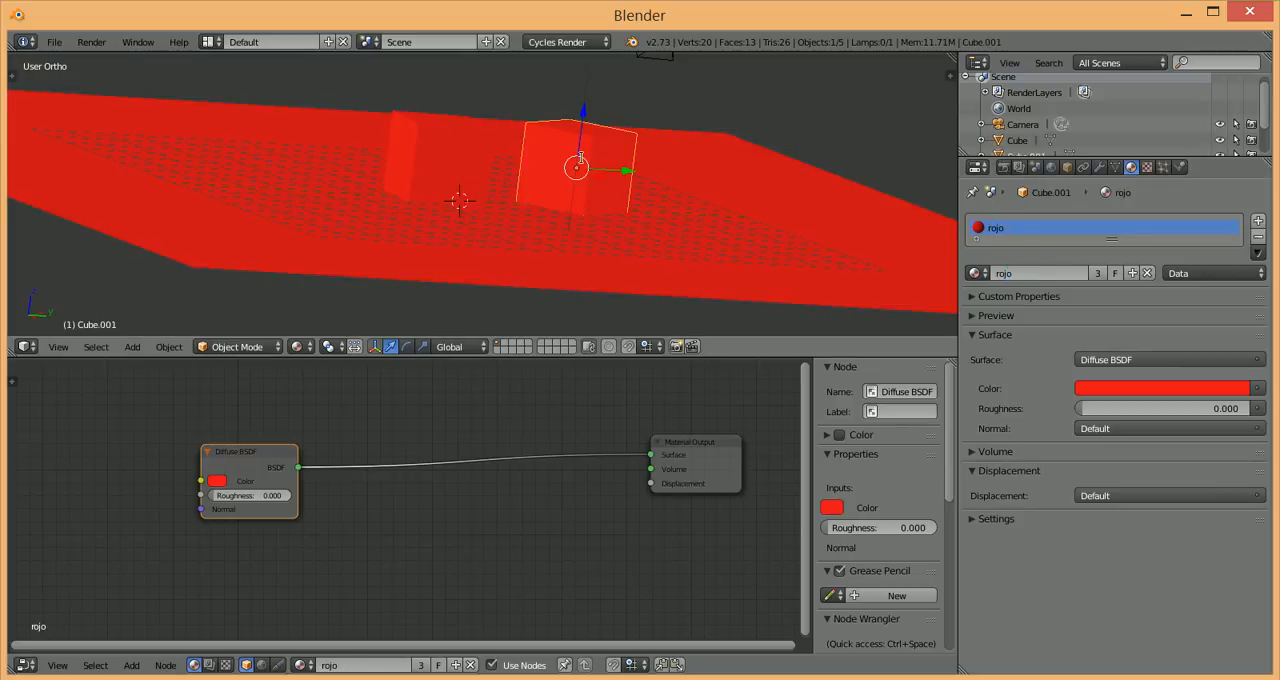
right_click(541, 267)
right_click(434, 168)
right_click(610, 271)
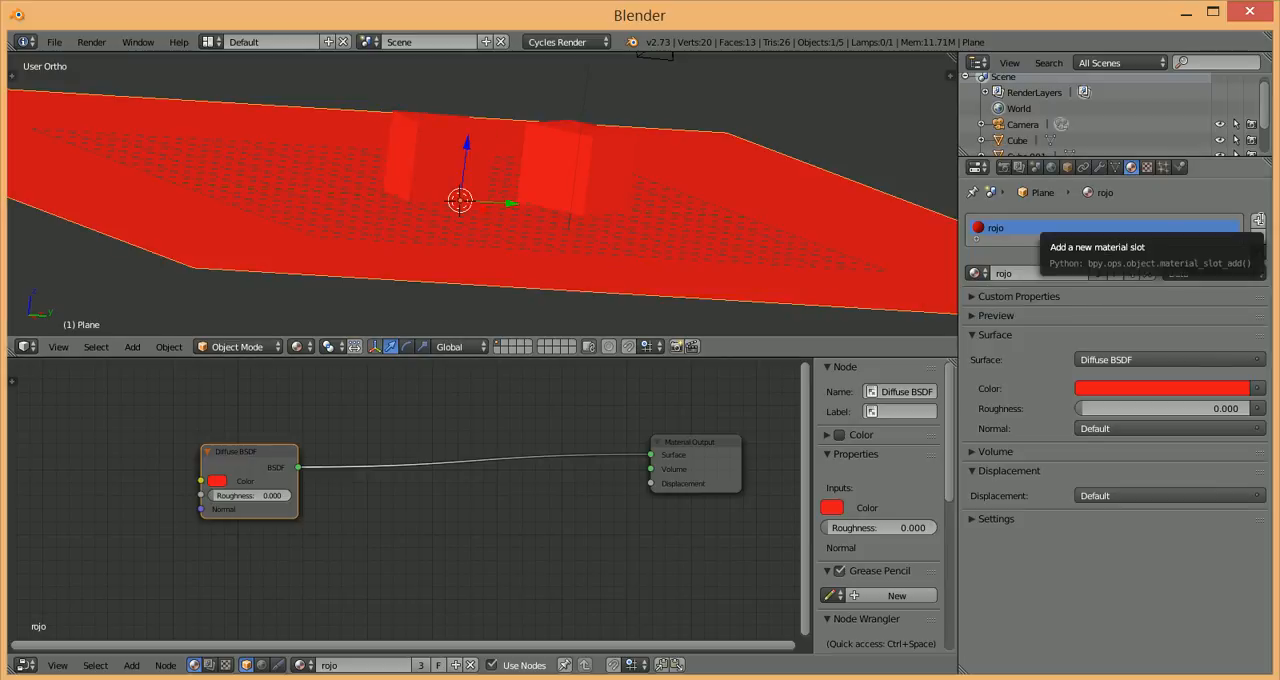
Step: Add a second material slot to the plane and create a new material in it
left_click(1257, 220)
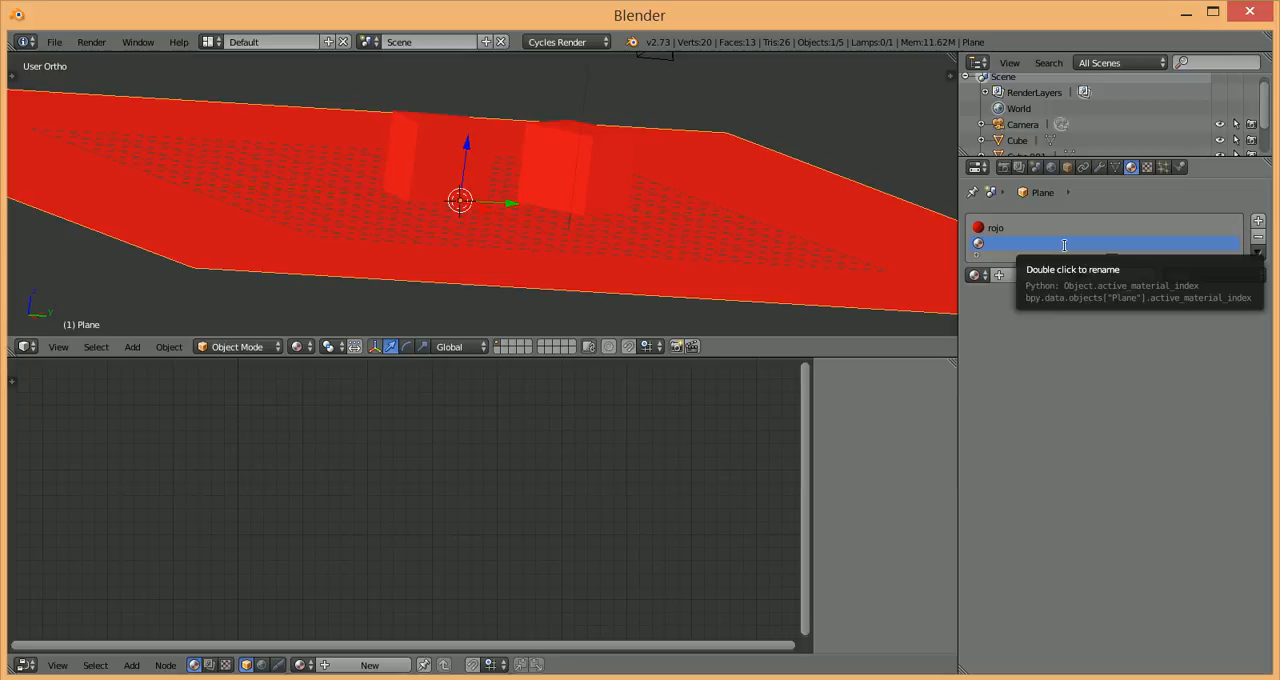
left_click(976, 274)
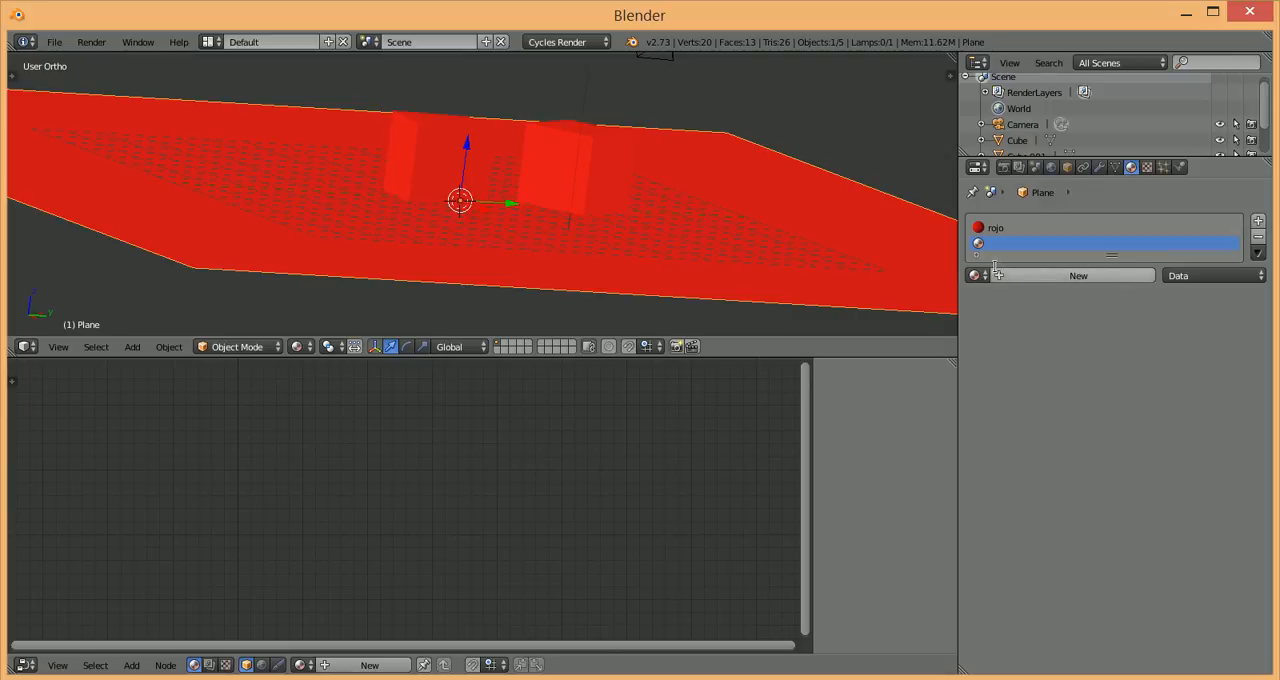
left_click(1000, 275)
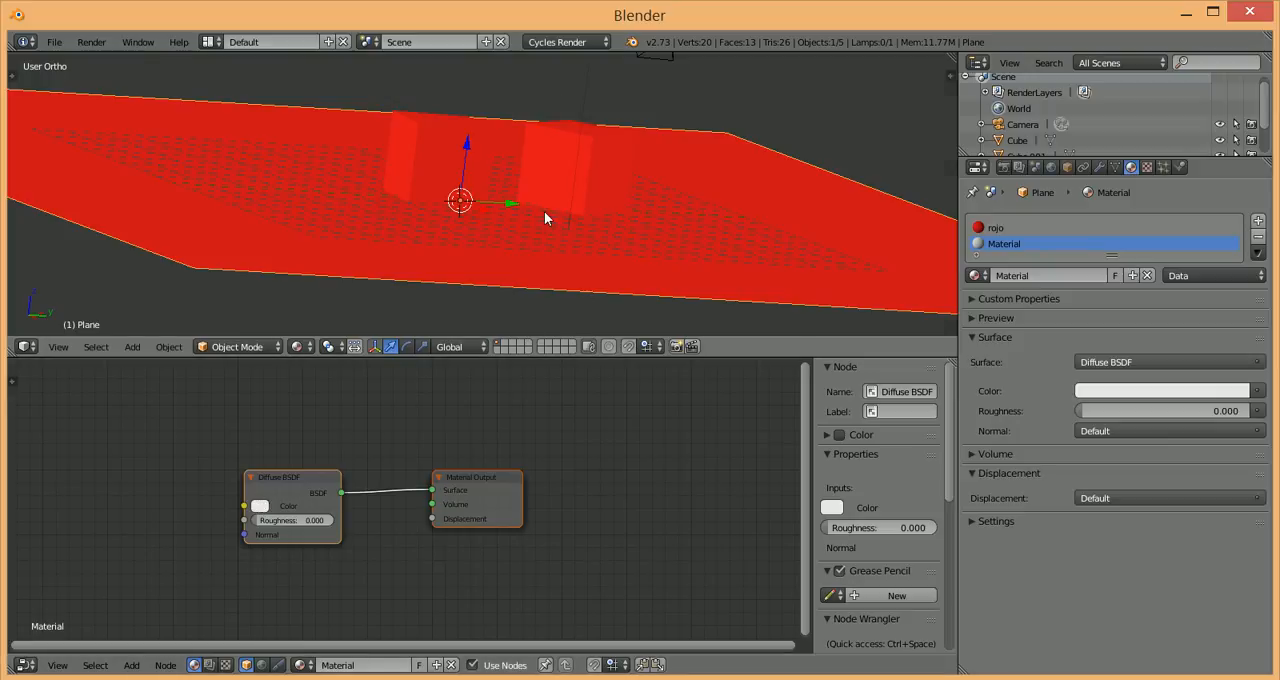
Step: Cycle the viewport through rendered shading to preview the plane, and set the shading back to Material
key("shift+z")
key("shift+z")
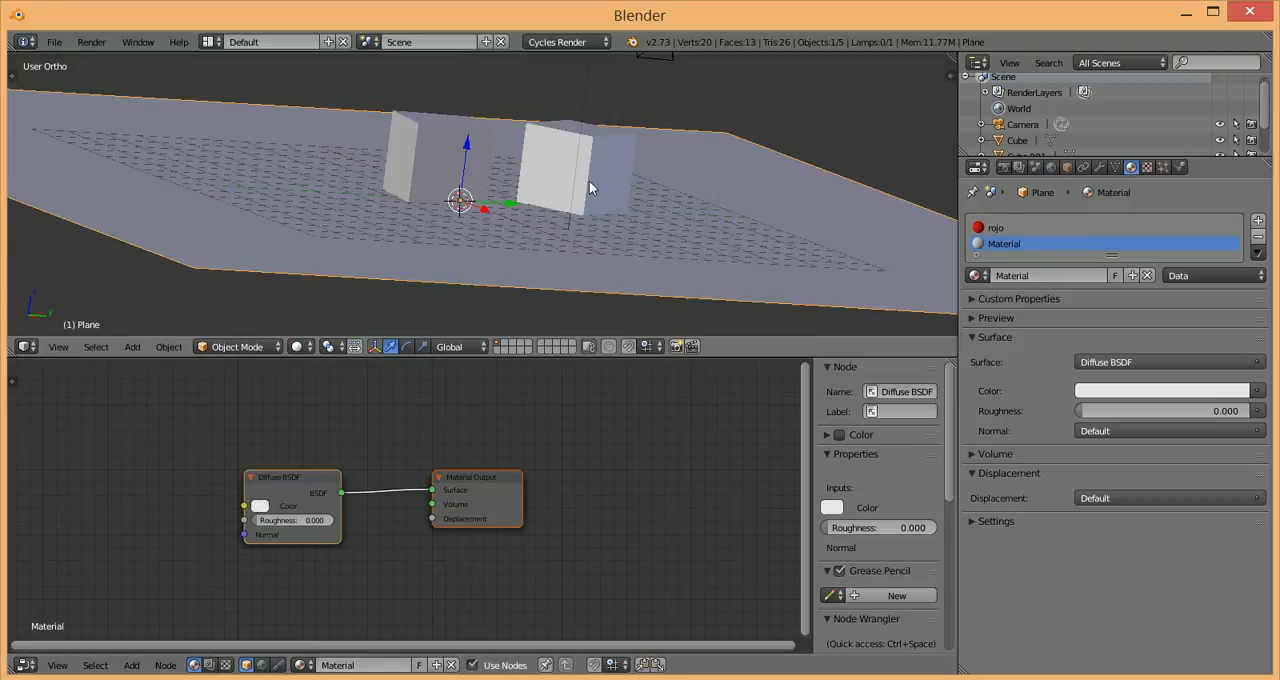
left_click(300, 346)
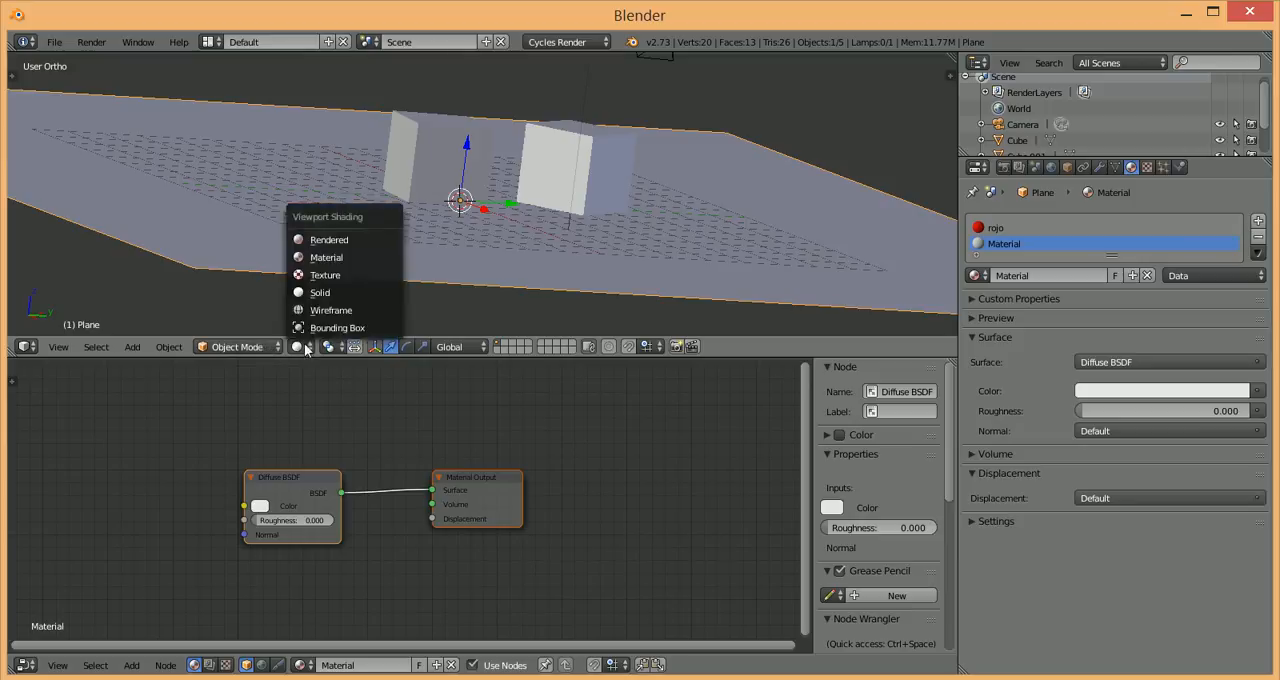
left_click(326, 258)
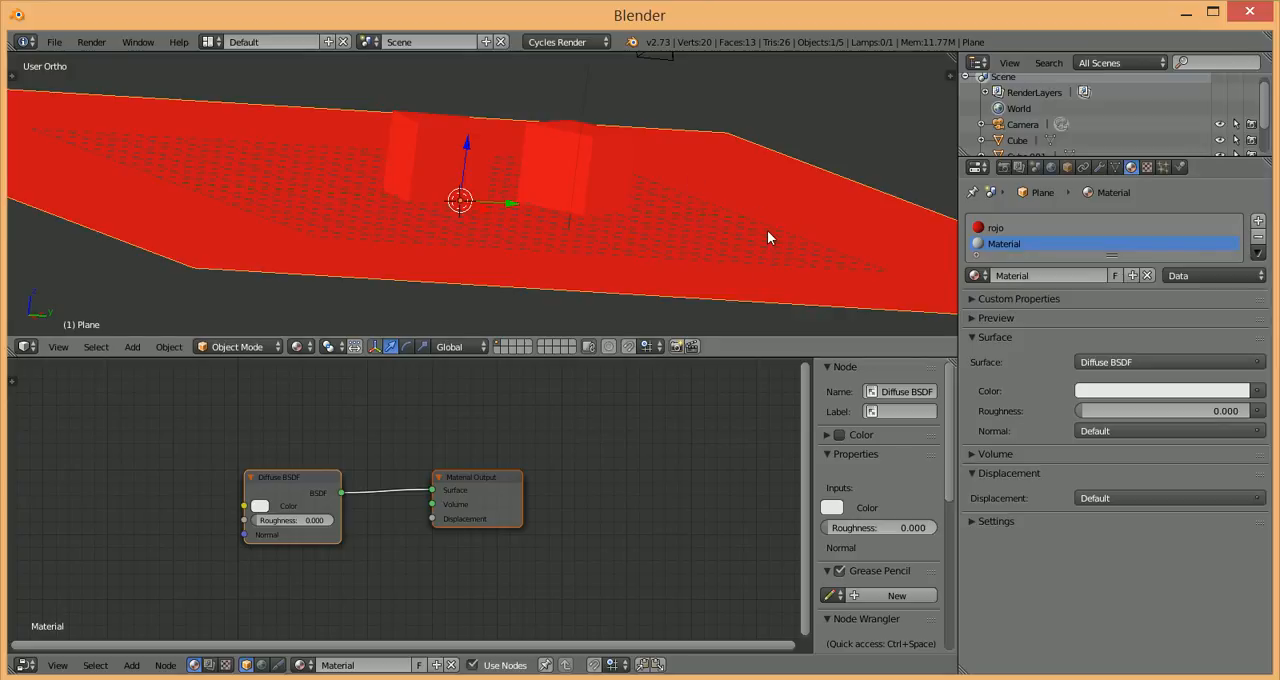
Step: Compare the plane's two material slots and remove the rojo slot
left_click(994, 228)
left_click(990, 245)
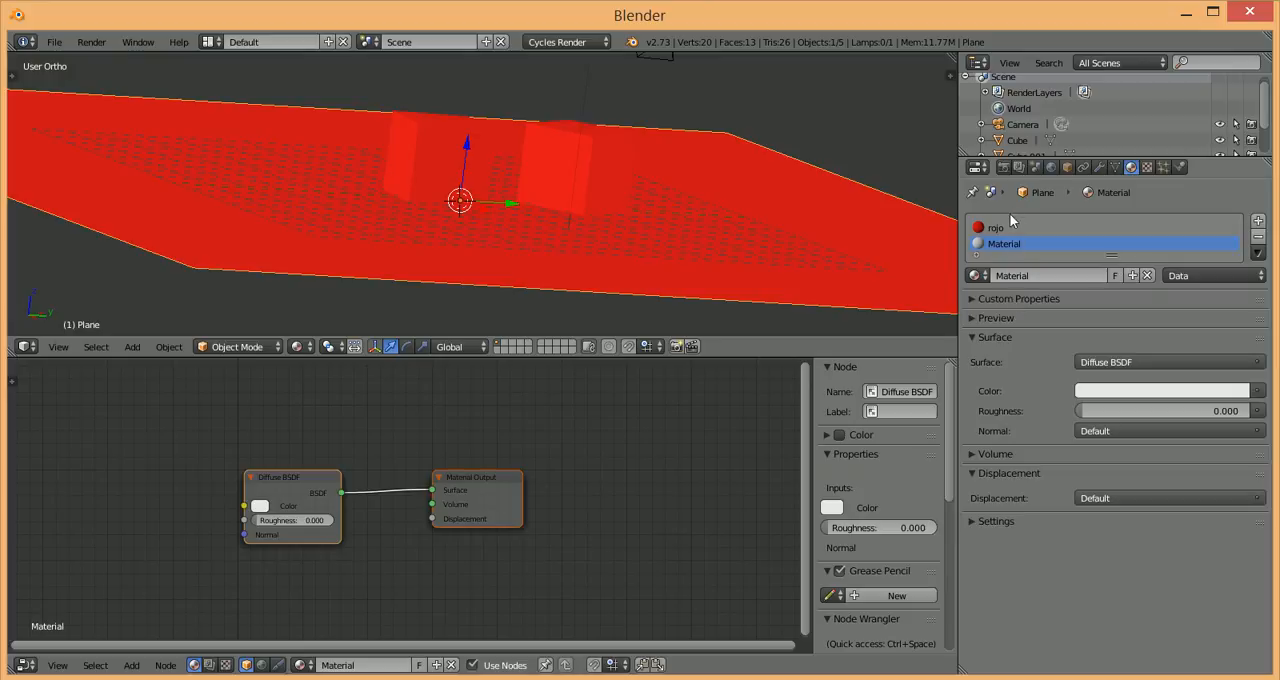
left_click(995, 229)
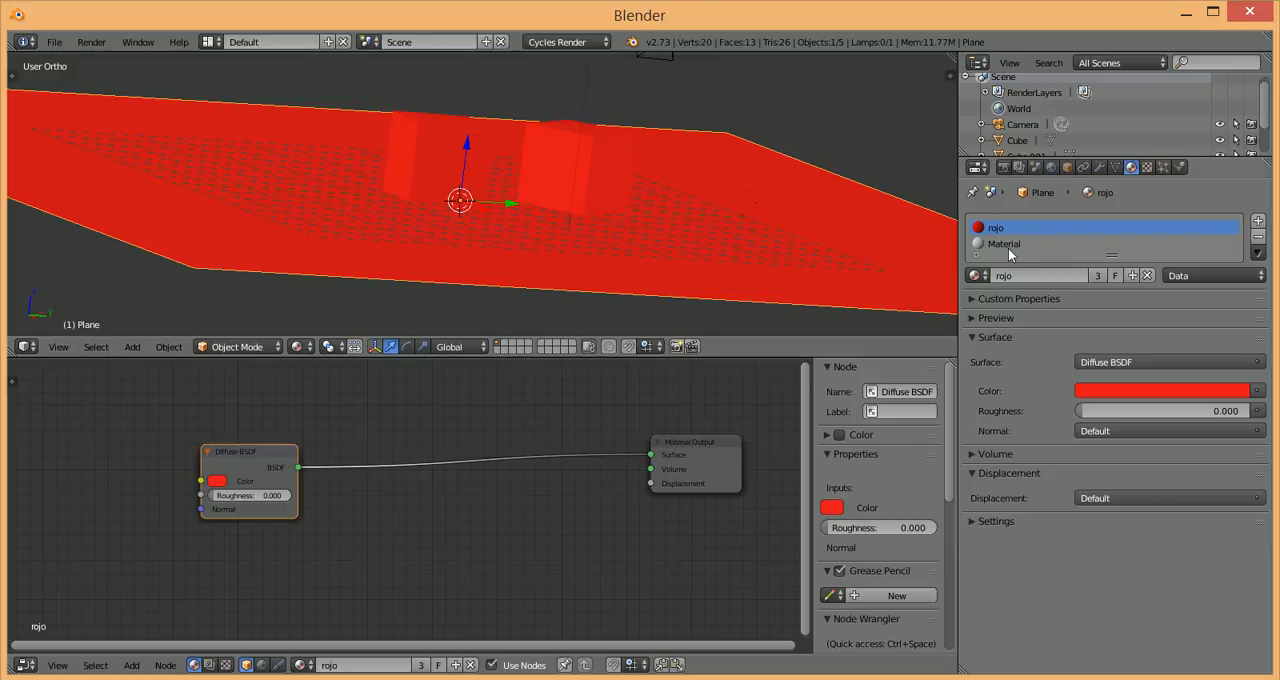
left_click(1008, 245)
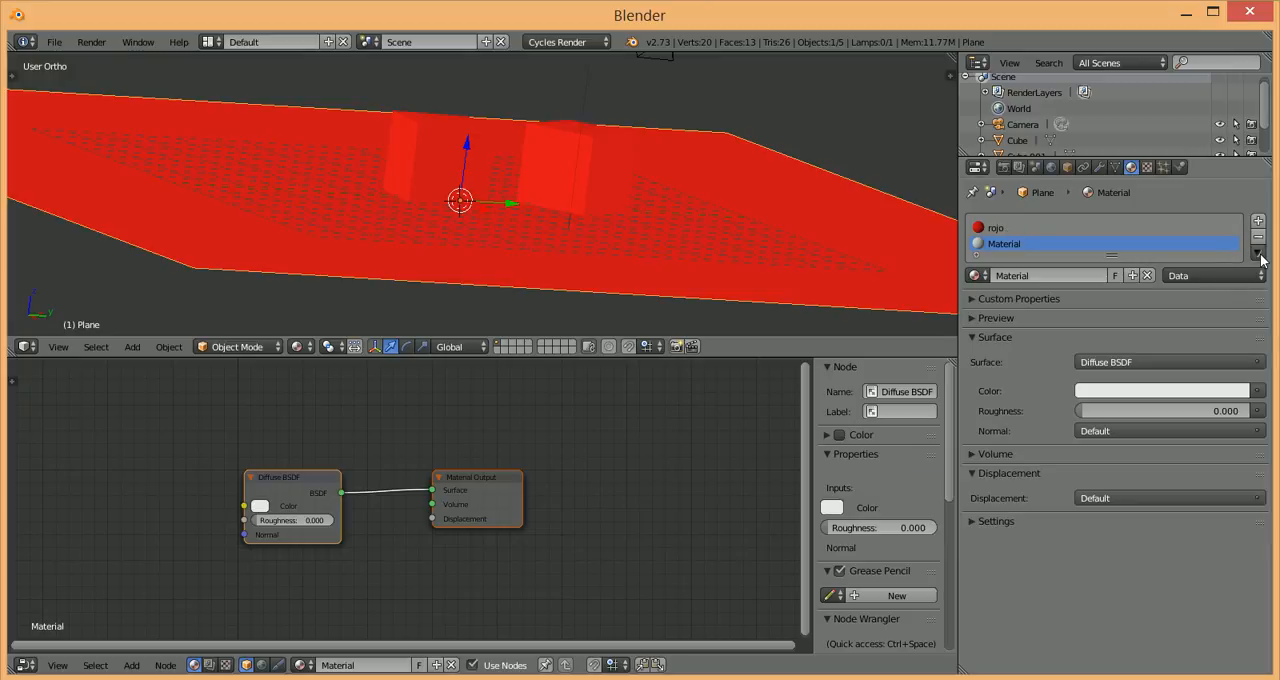
left_click(1143, 232)
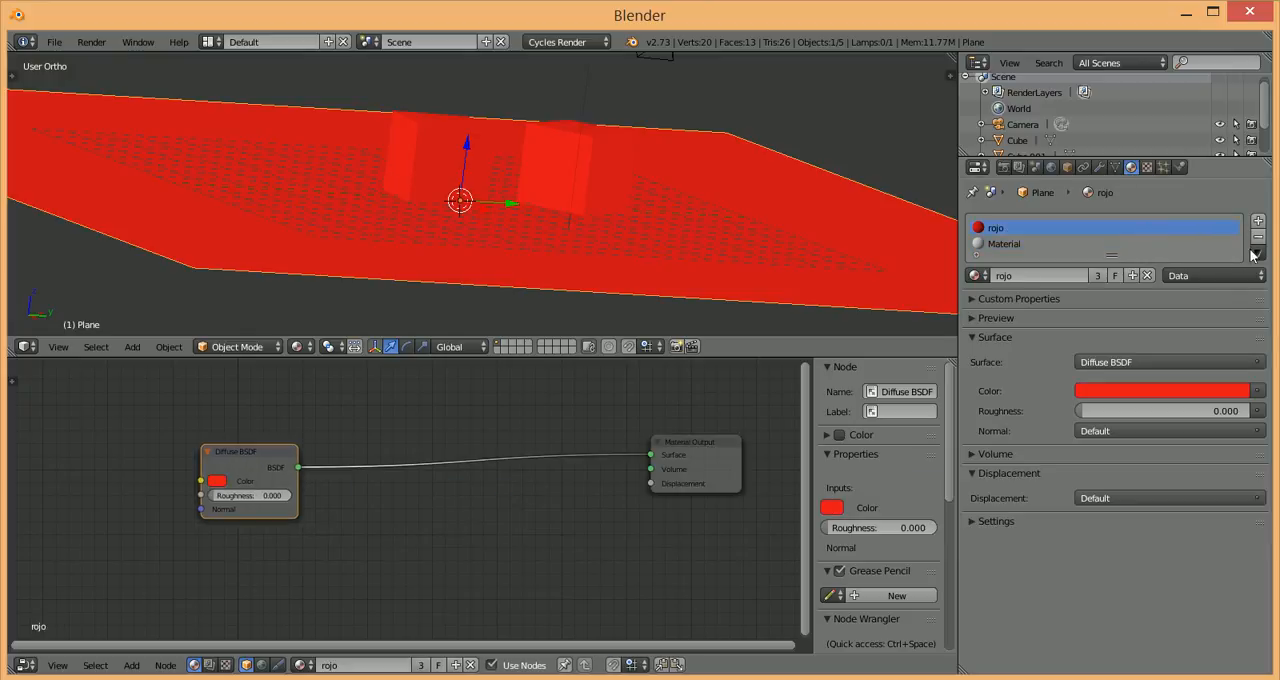
left_click(1258, 236)
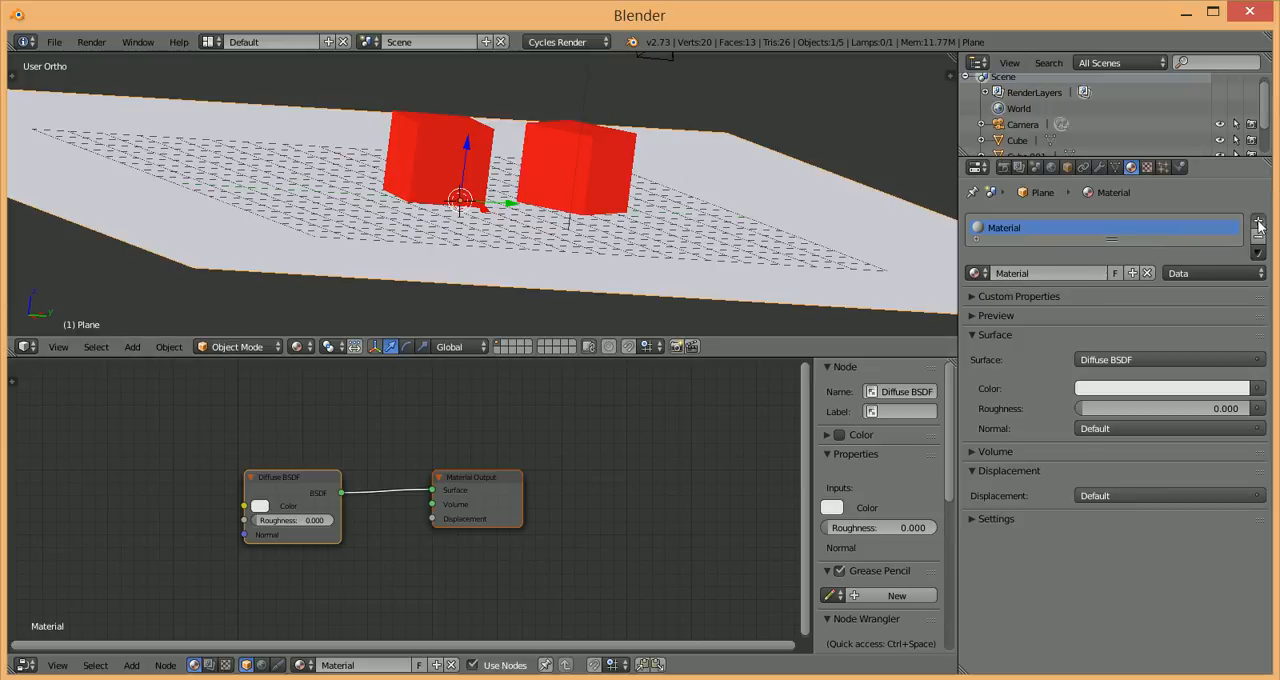
Step: Add another material slot to the plane and put the existing rojo material in it
left_click(1259, 226)
left_click(975, 275)
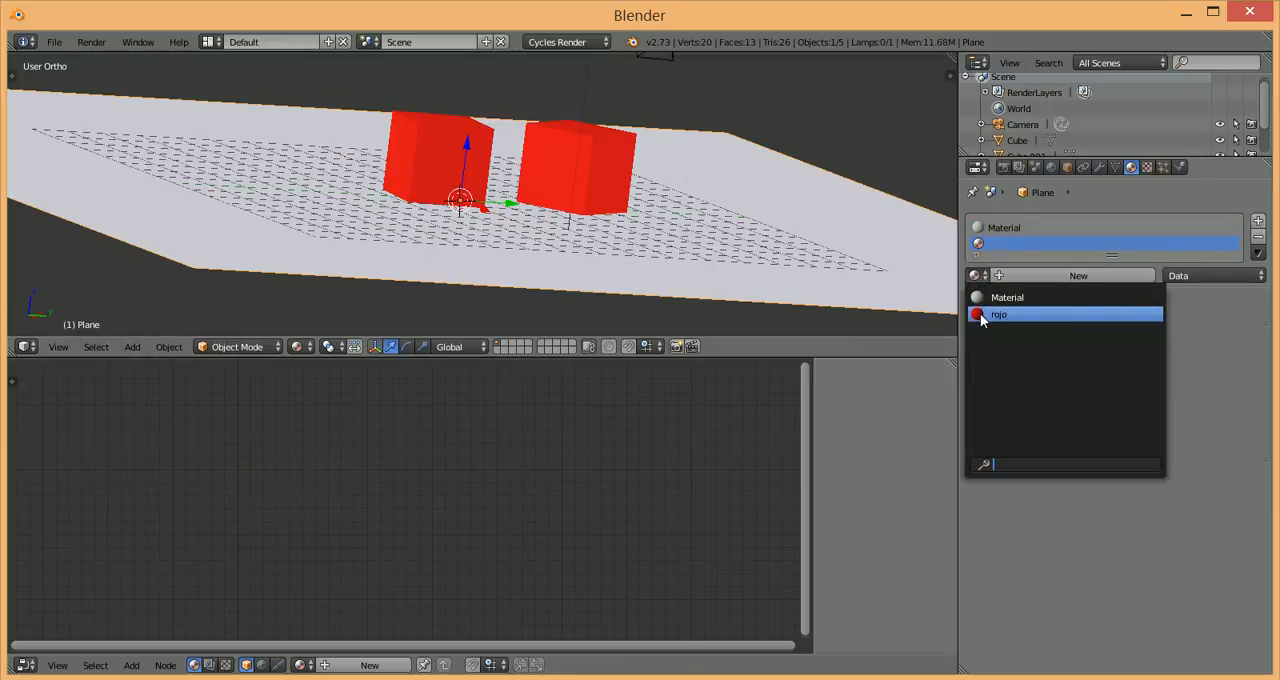
left_click(998, 314)
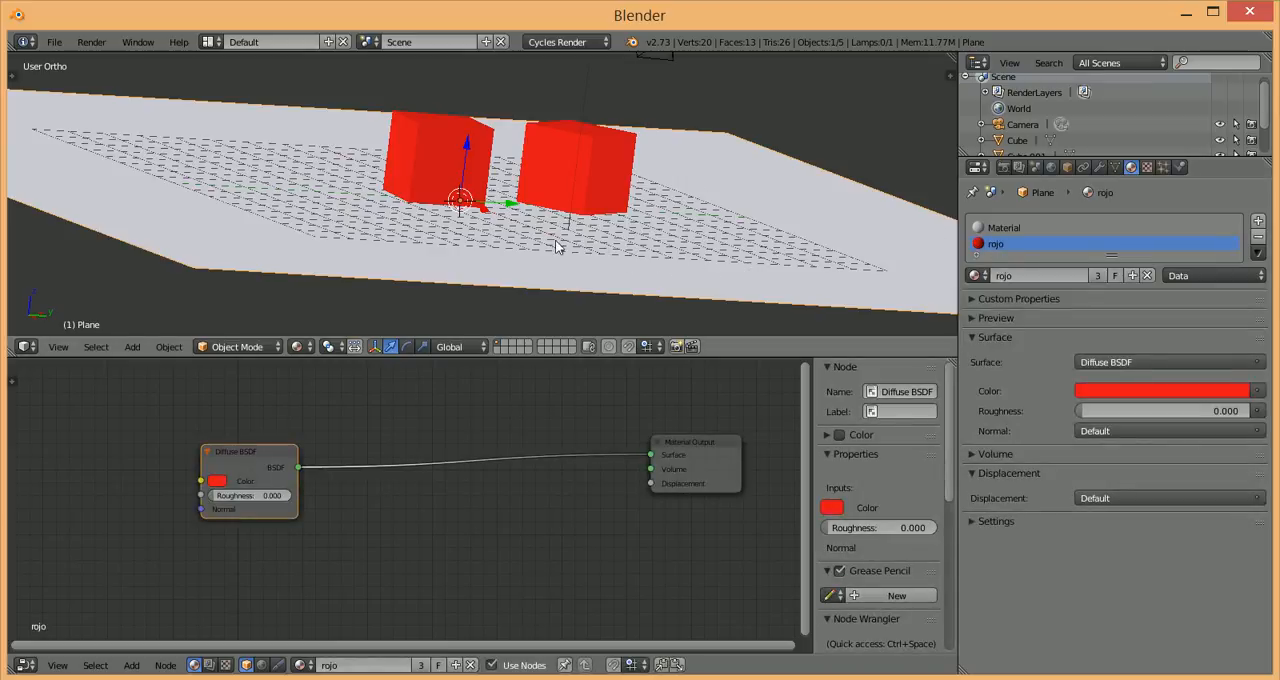
Step: Enter Edit Mode on the plane and deselect all of its geometry
scroll(517, 239, "up", 6)
scroll(517, 239, "down", 8)
scroll(517, 239, "up", 2)
key("Tab")
middle_click_drag(608, 223, 455, 230)
scroll(647, 194, "down", 4)
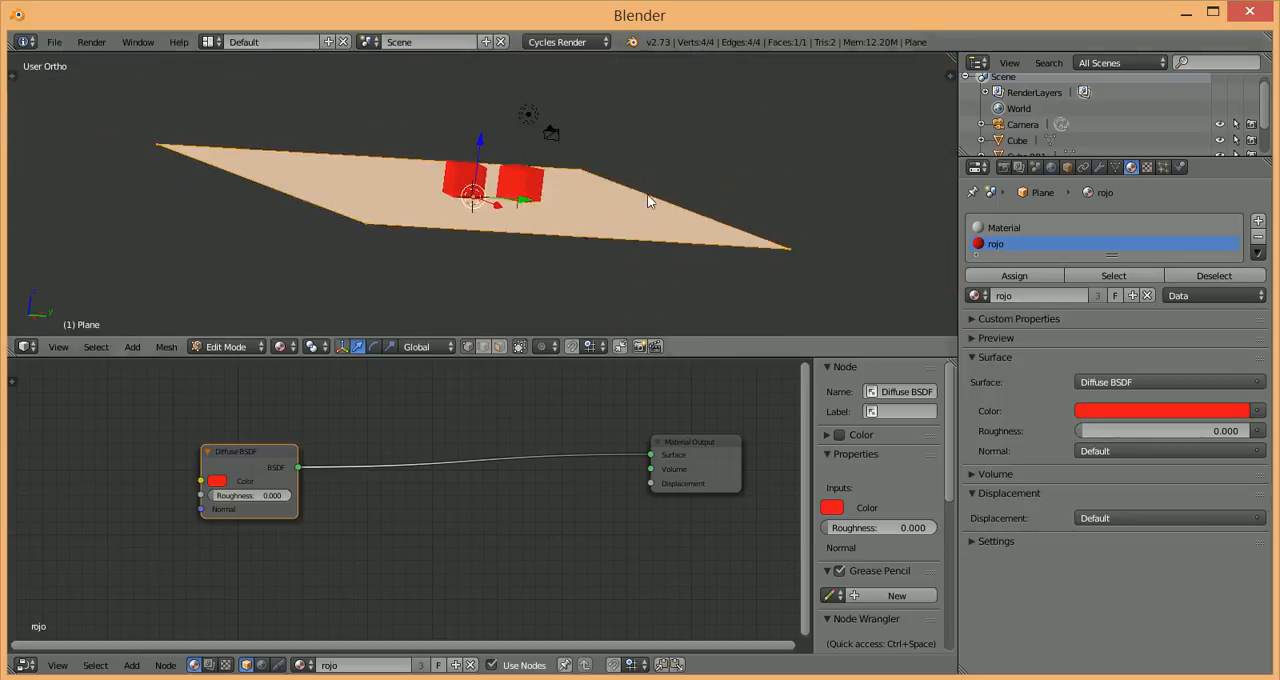
left_click(1045, 279)
key("Tab")
key("Tab")
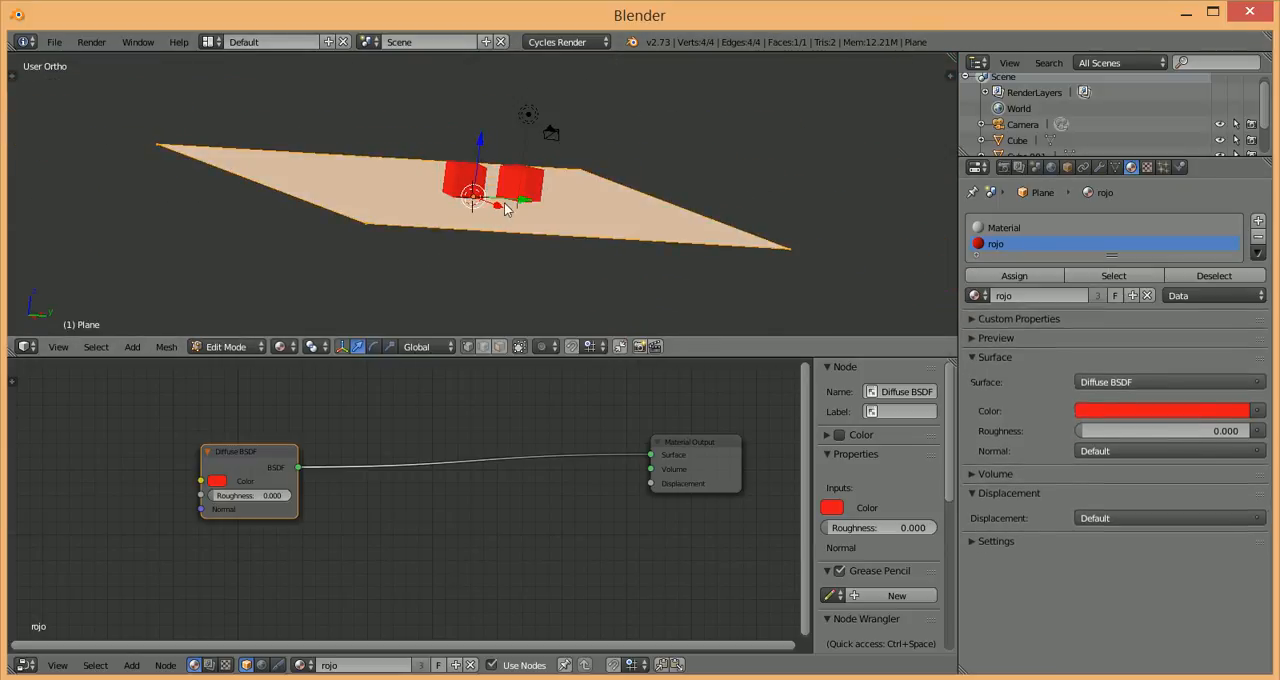
key("a")
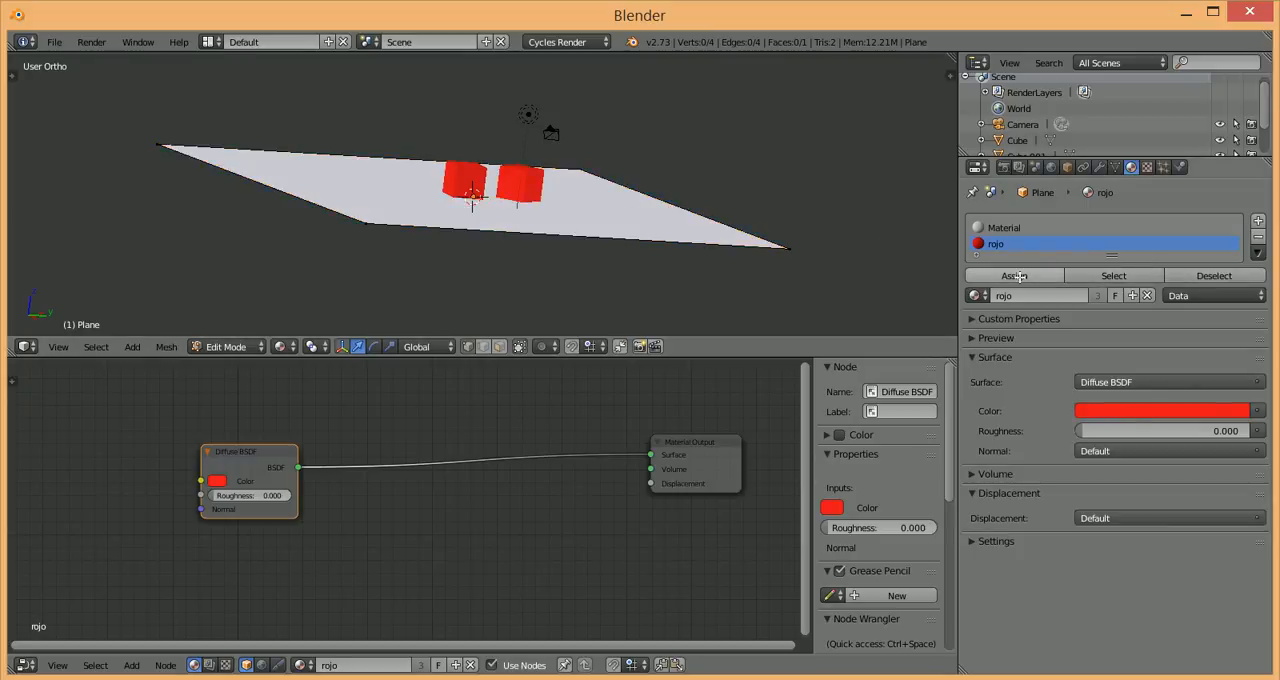
Step: Select the plane's geometry that uses the slot named Material, and deselect it again through the same slot
scroll(662, 206, "up", 1)
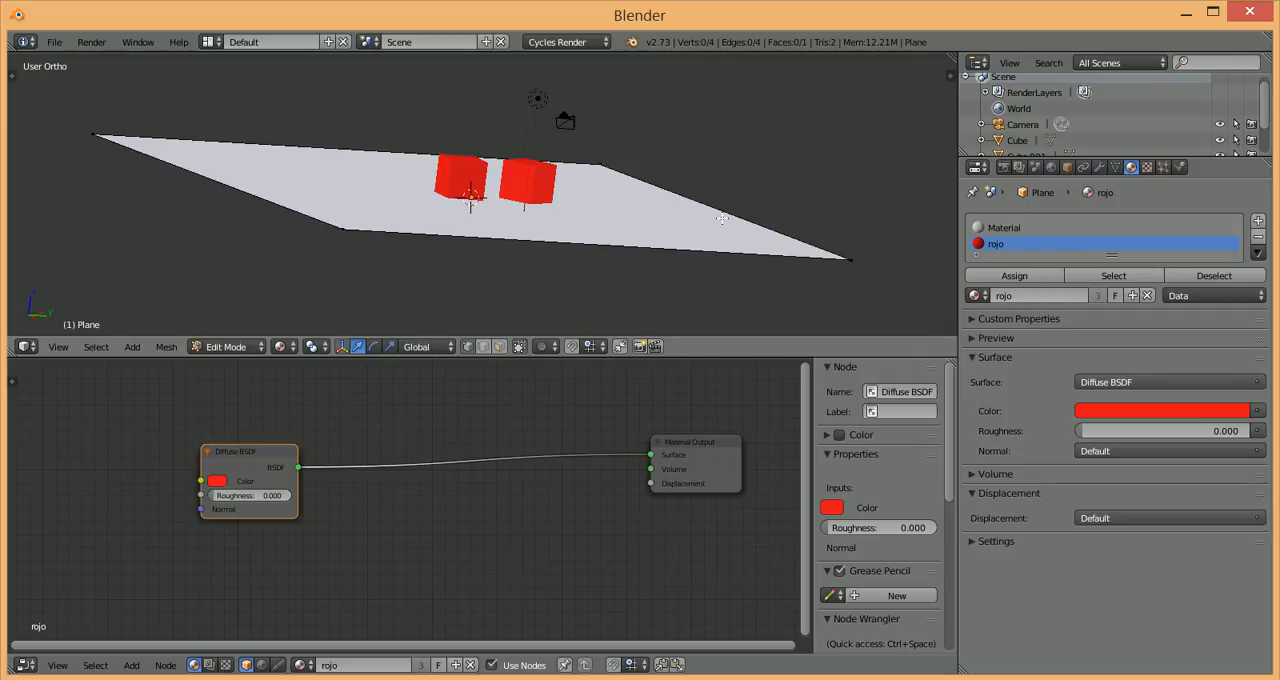
left_click(1020, 227)
left_click(1017, 243)
left_click(1012, 228)
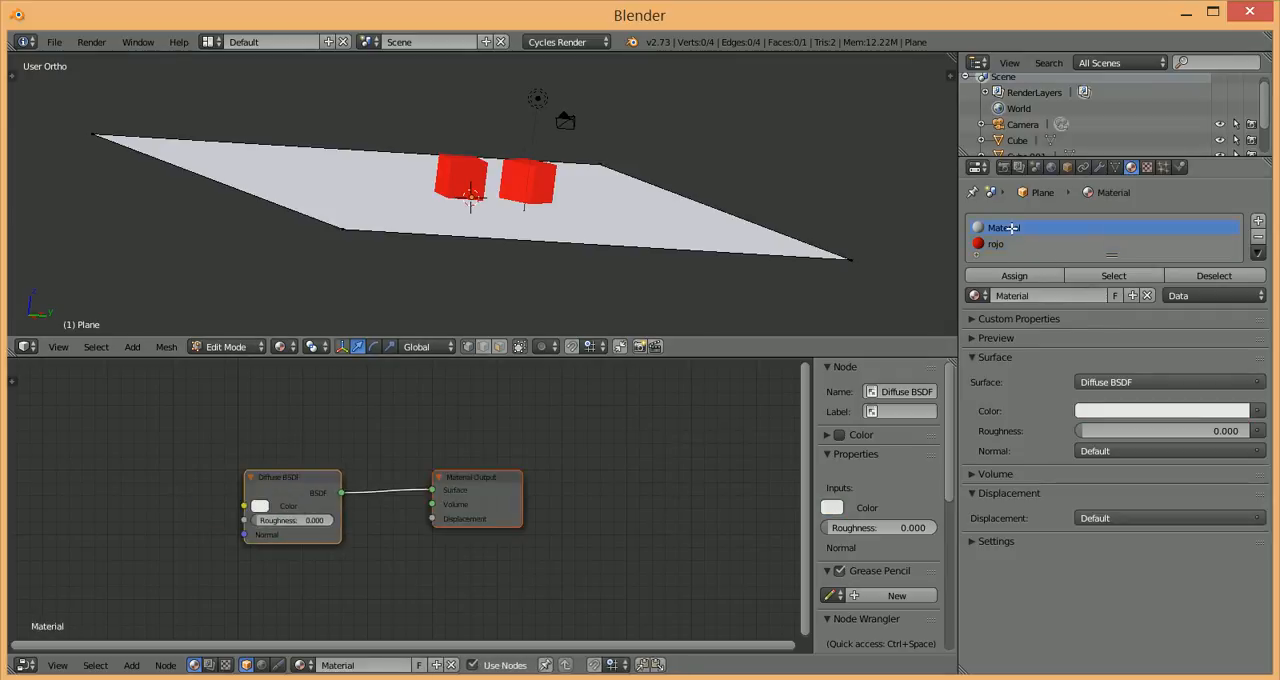
left_click(1112, 276)
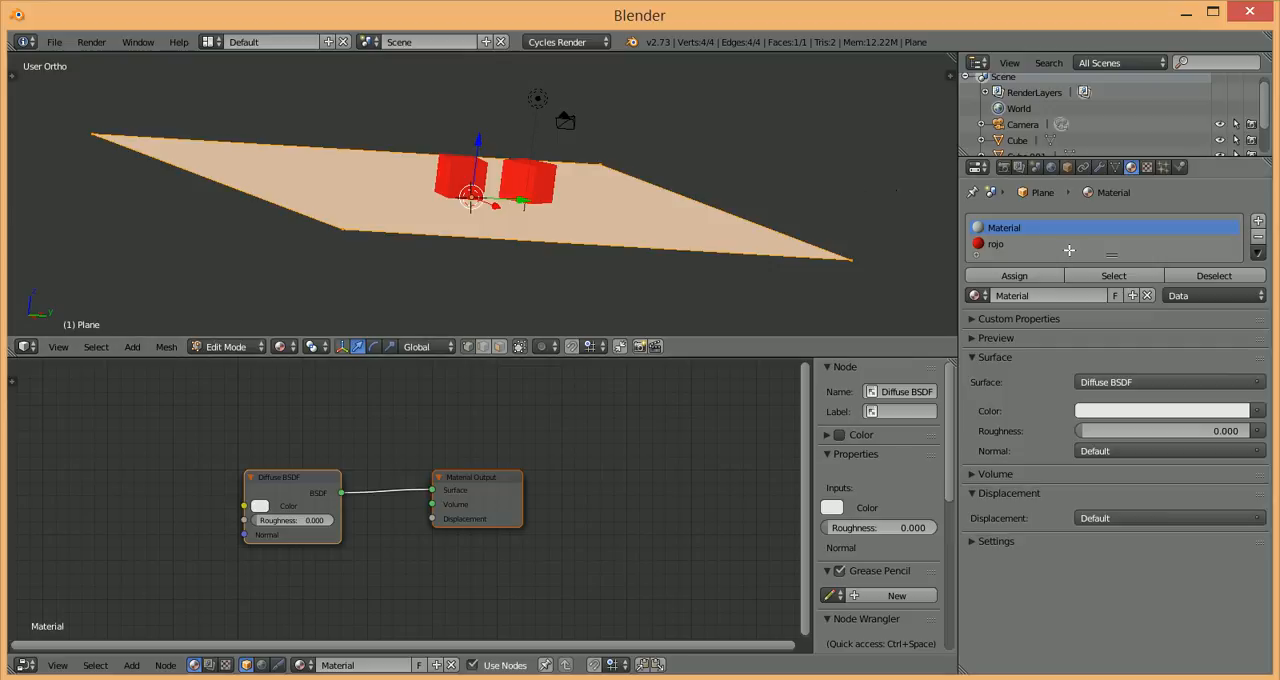
left_click(1200, 273)
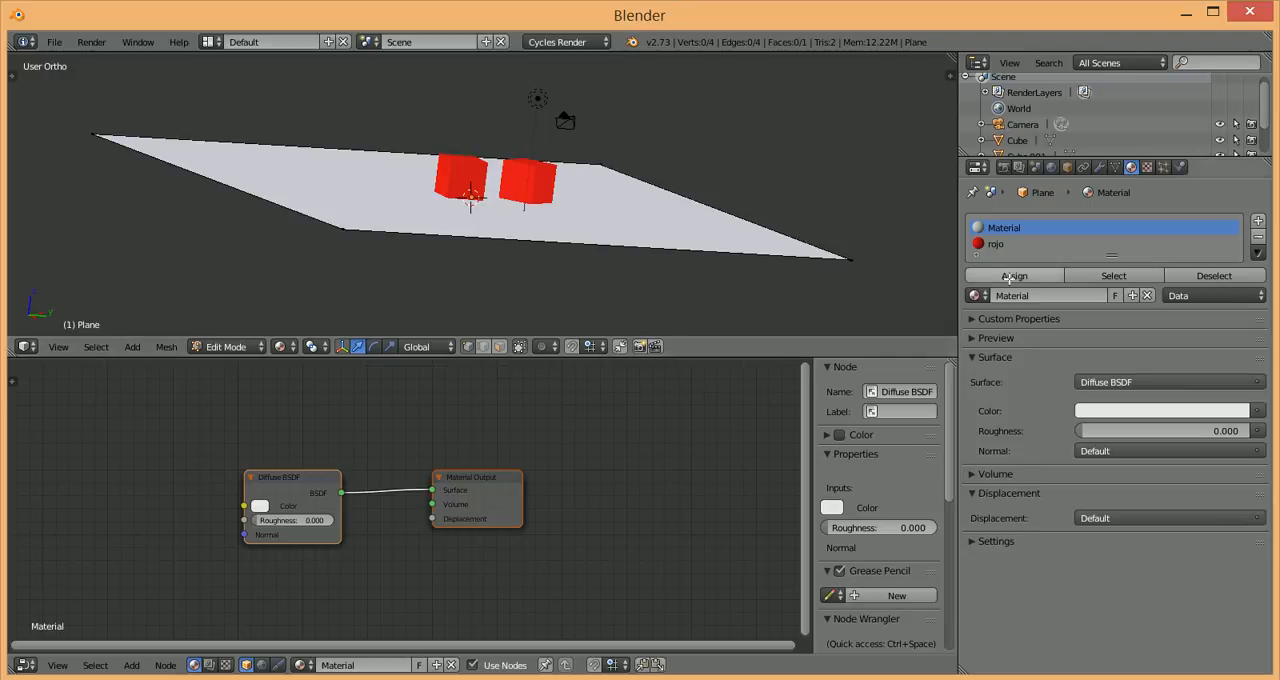
Step: Select all of the plane's geometry, assign the rojo material to it and return to Object Mode
key("a")
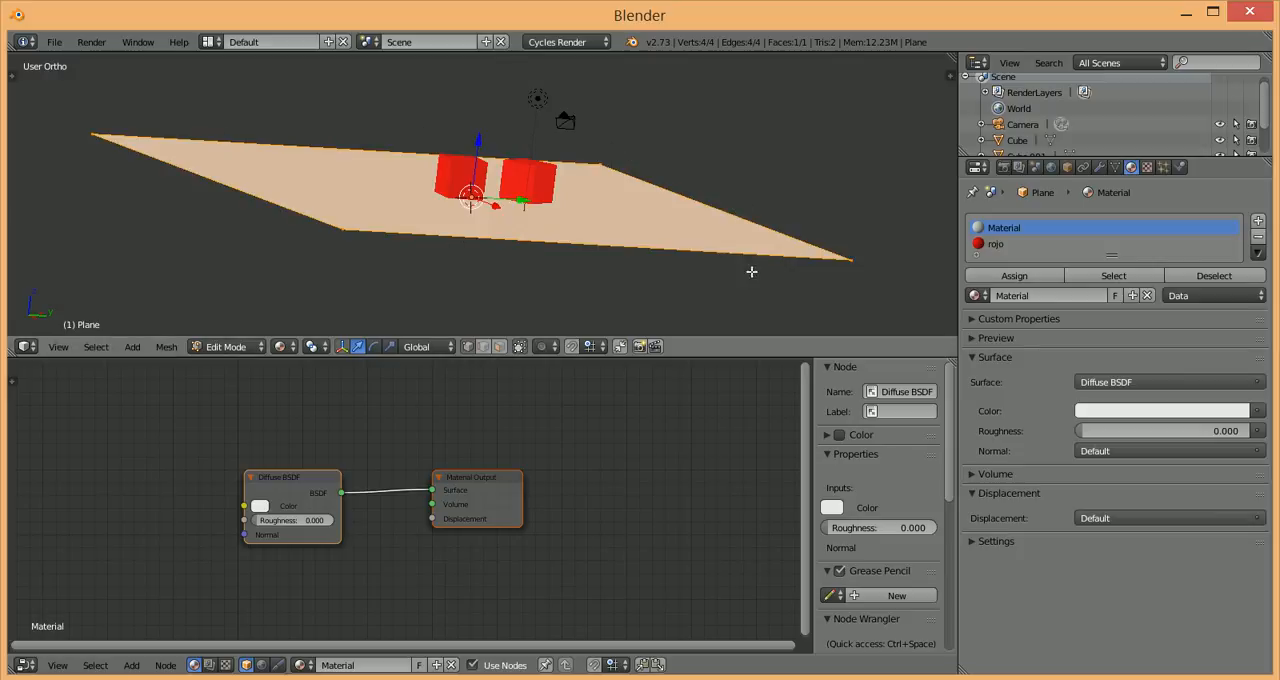
left_click(997, 244)
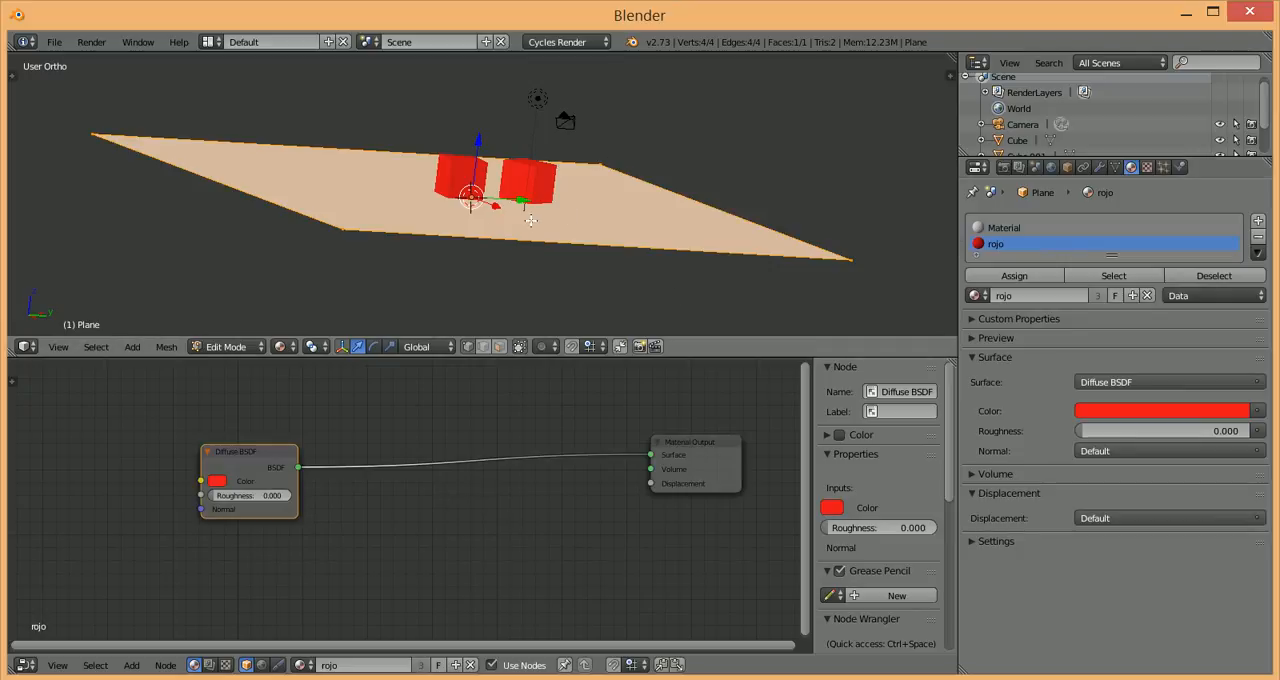
left_click(1013, 277)
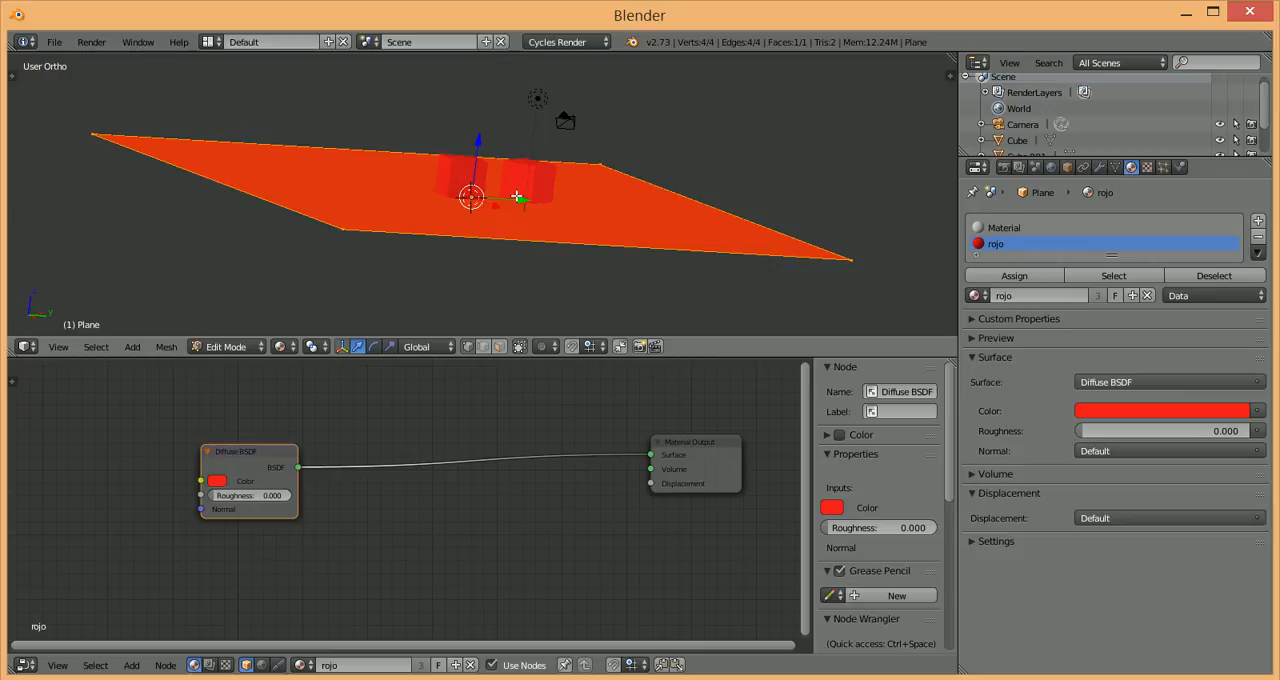
scroll(527, 172, "up", 3)
scroll(520, 175, "down", 5)
key("Tab")
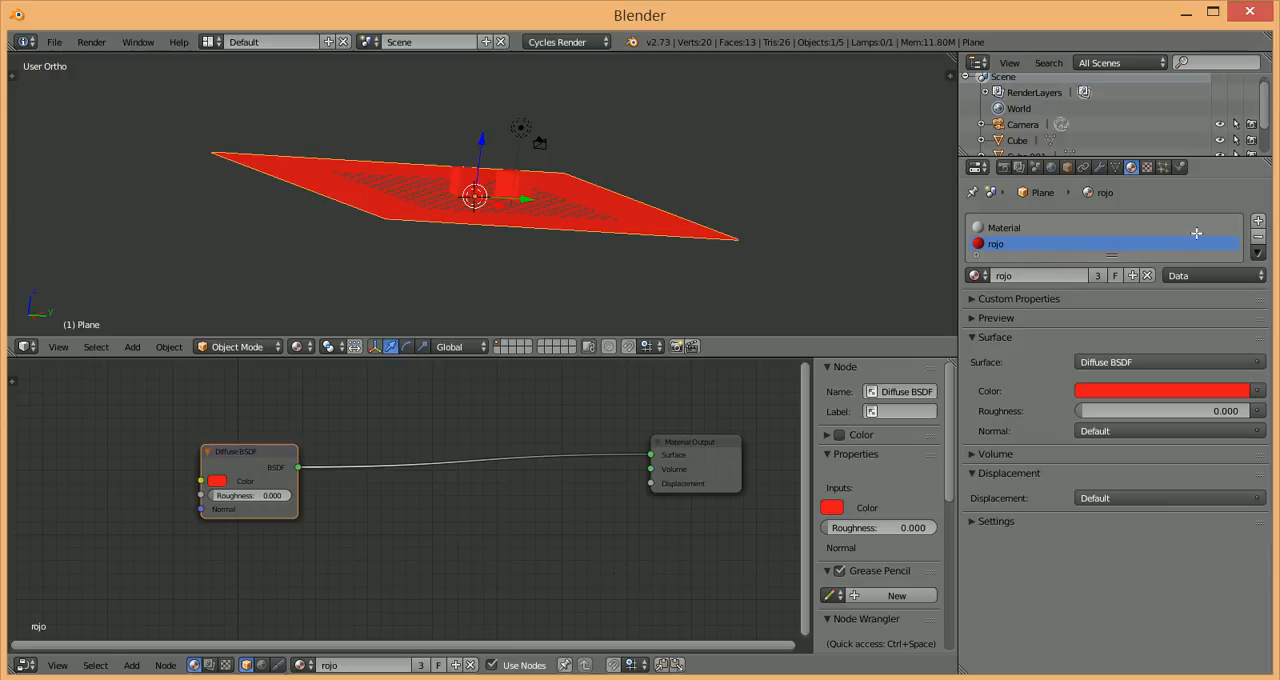
Step: Delete the rojo slot from the plane so that only the slot named Material is kept
left_click(1258, 236)
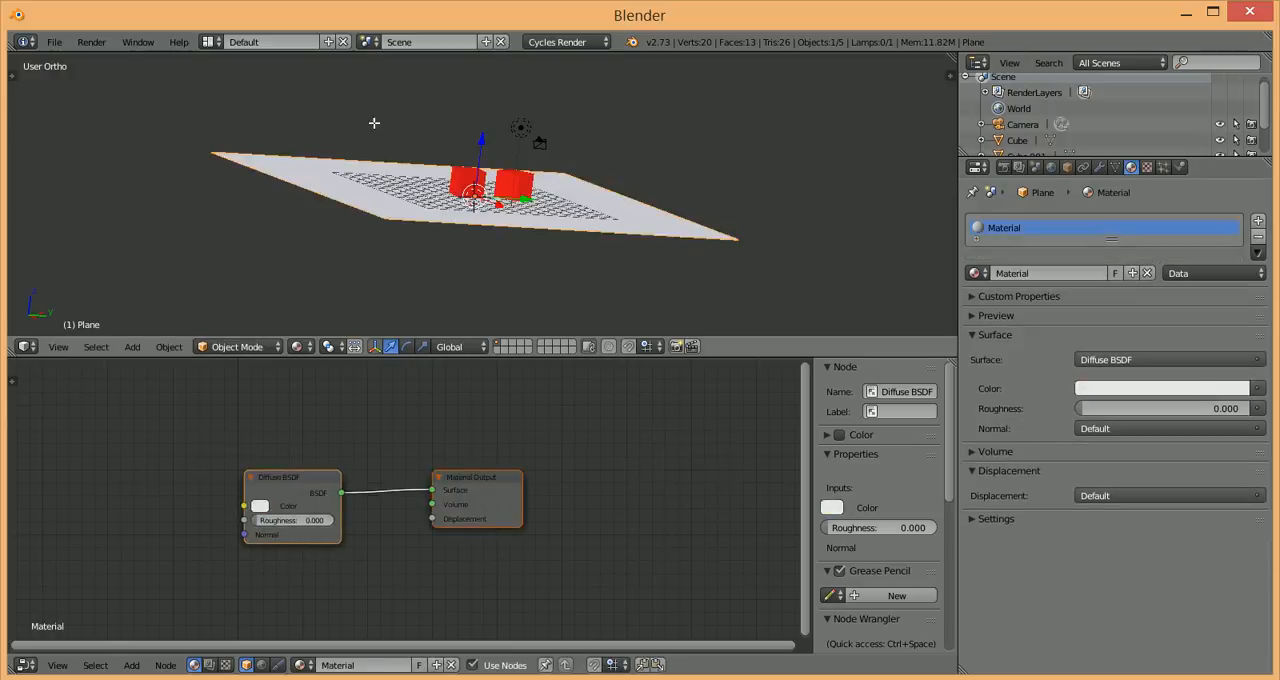
scroll(516, 208, "up", 4)
scroll(506, 167, "down", 2)
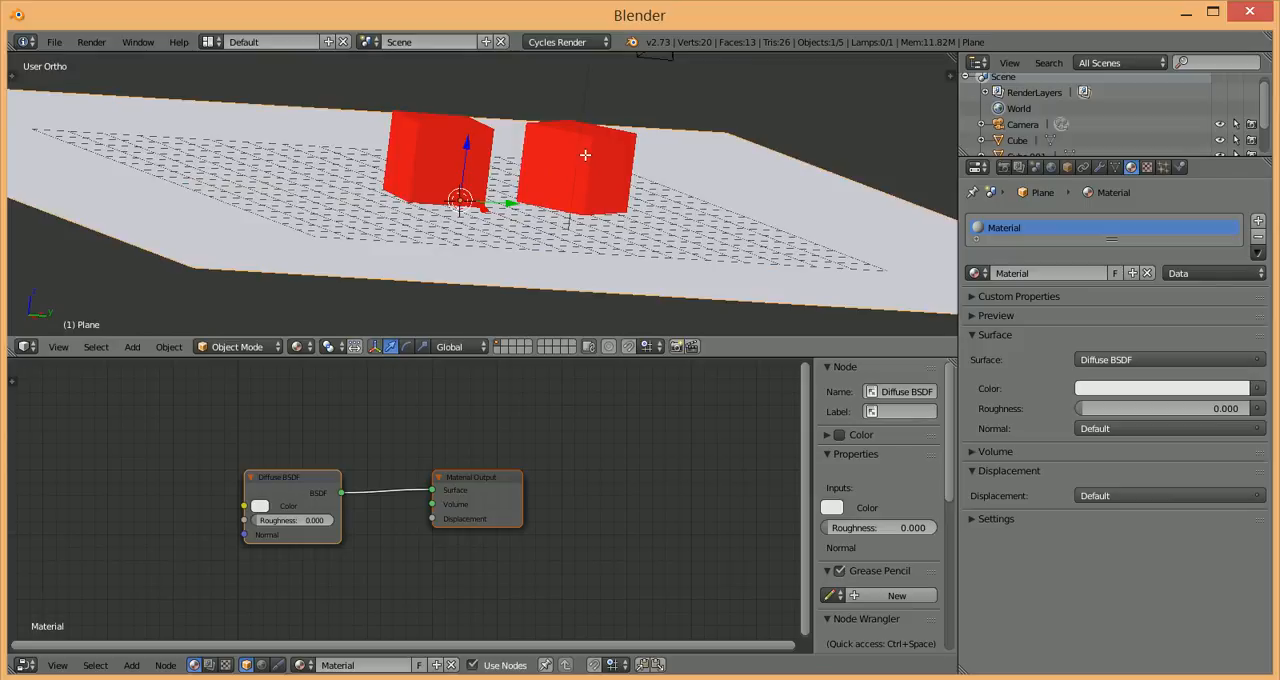
Step: Enter Edit Mode on Cube.001, switch to face selection and select its large front face
right_click(585, 155)
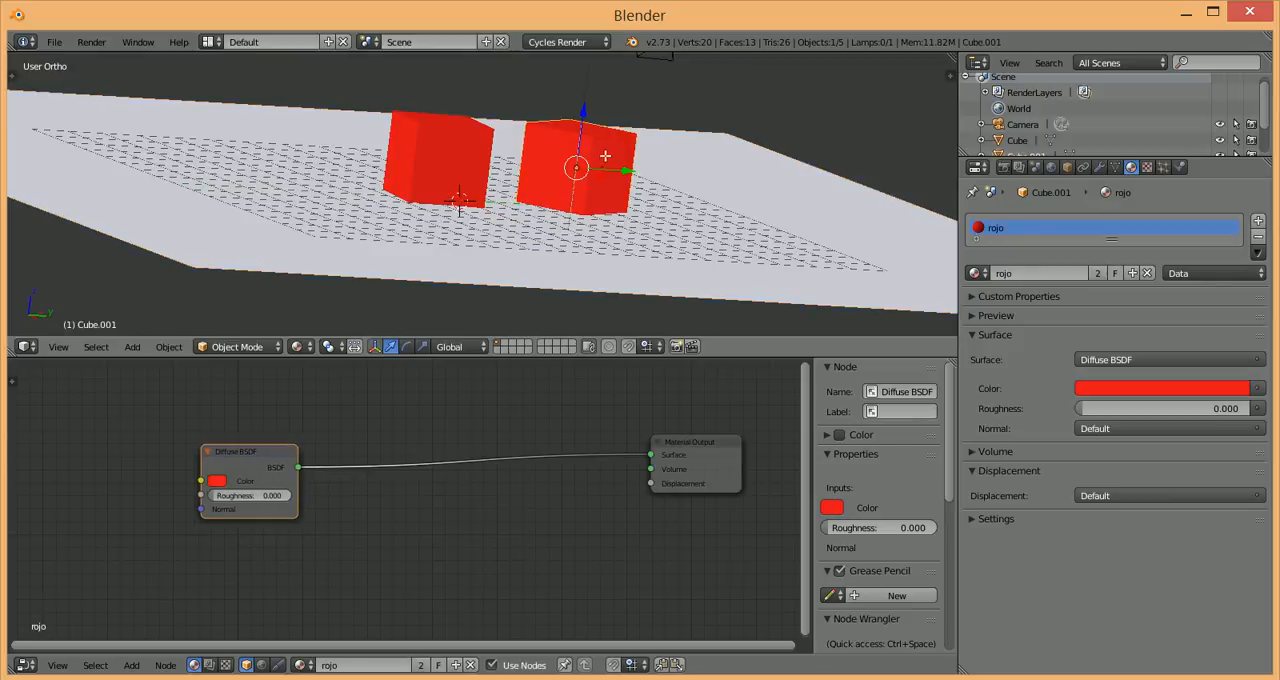
key("Tab")
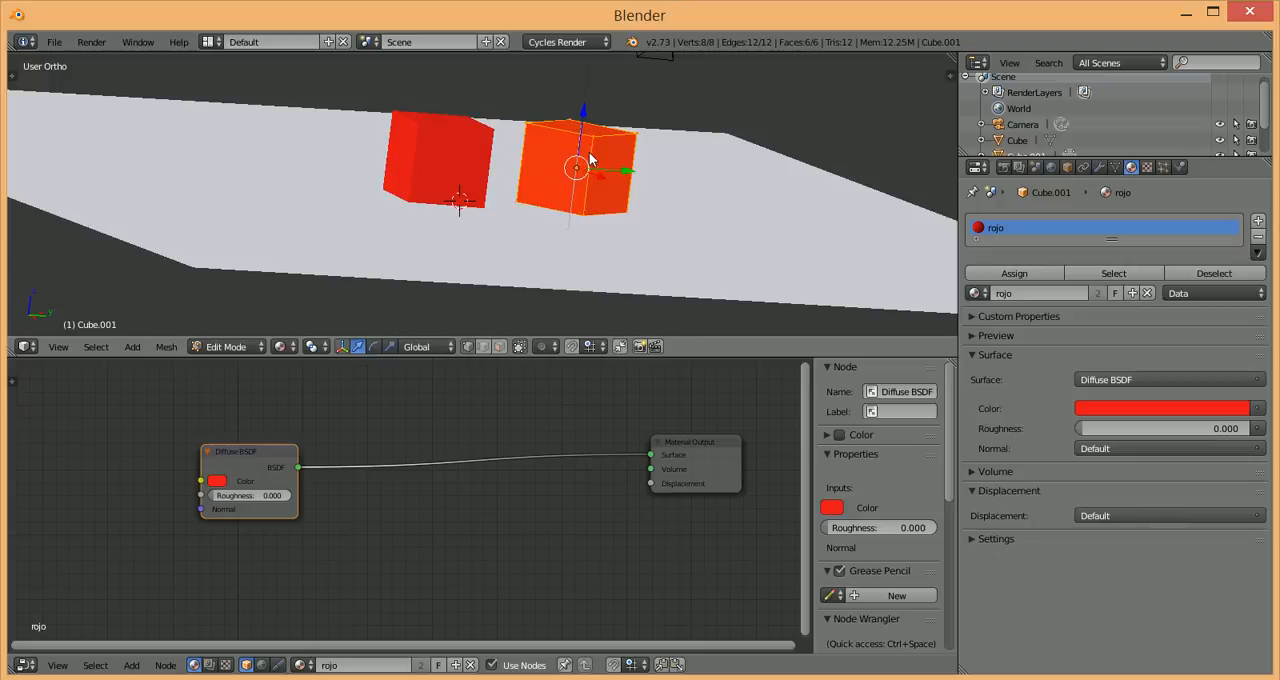
scroll(608, 139, "up", 2)
scroll(615, 147, "down", 2)
left_click(498, 347)
right_click(557, 167)
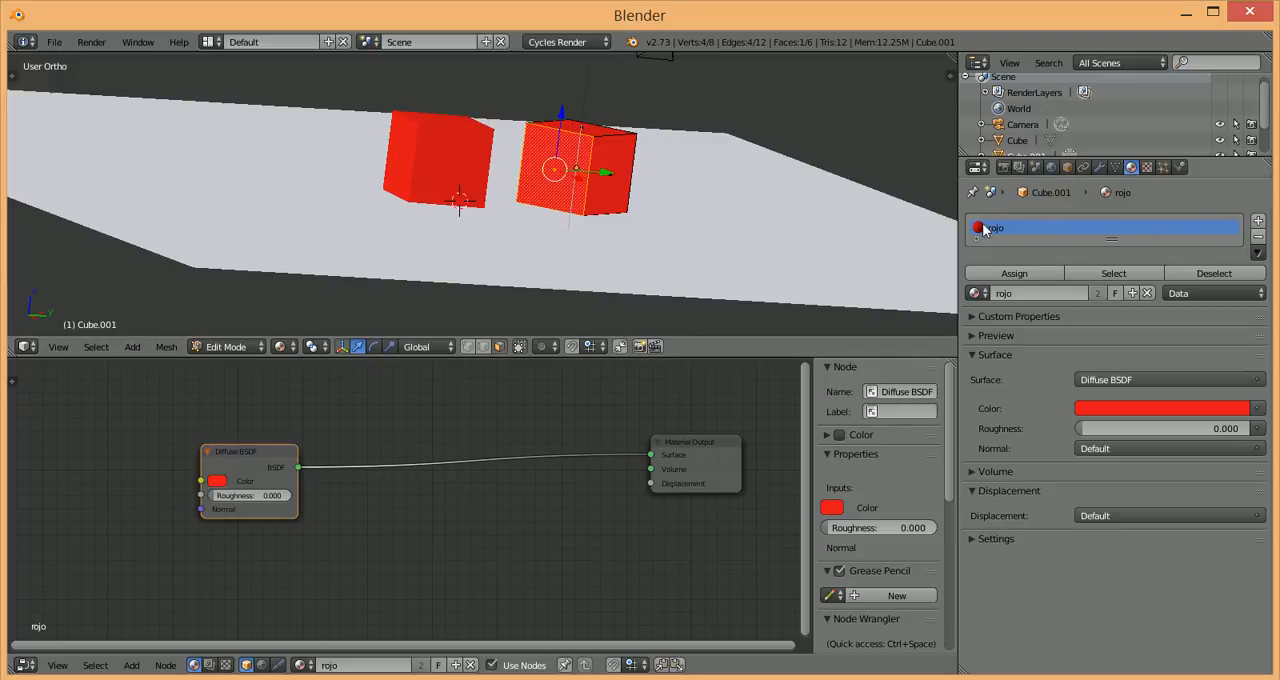
Step: Add a second material slot to Cube.001, fill it with the existing material named Material and rename that material gris
left_click(1258, 221)
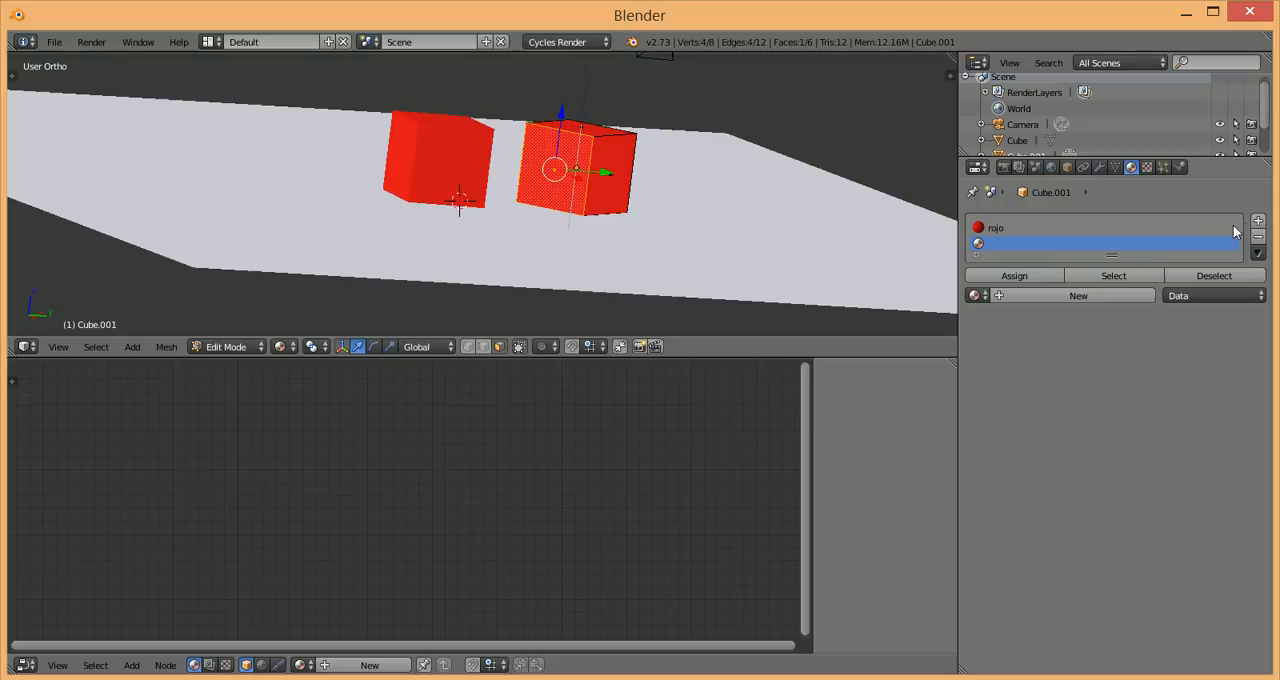
left_click(976, 295)
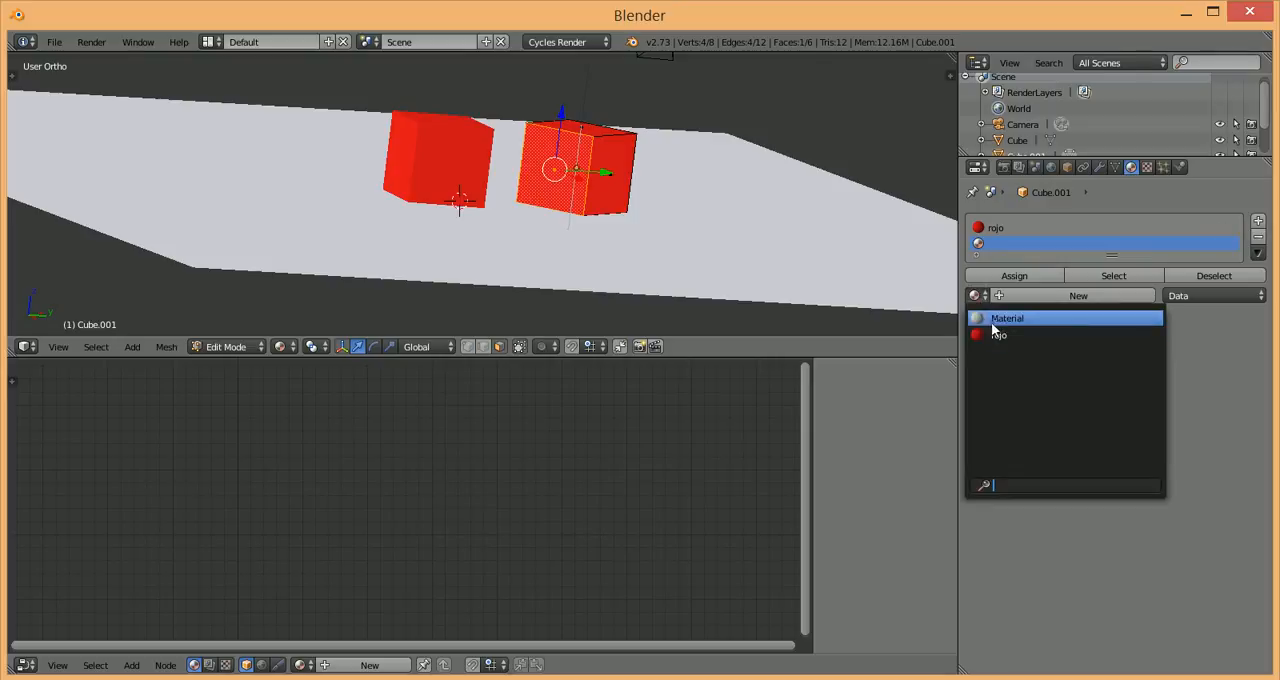
left_click(997, 318)
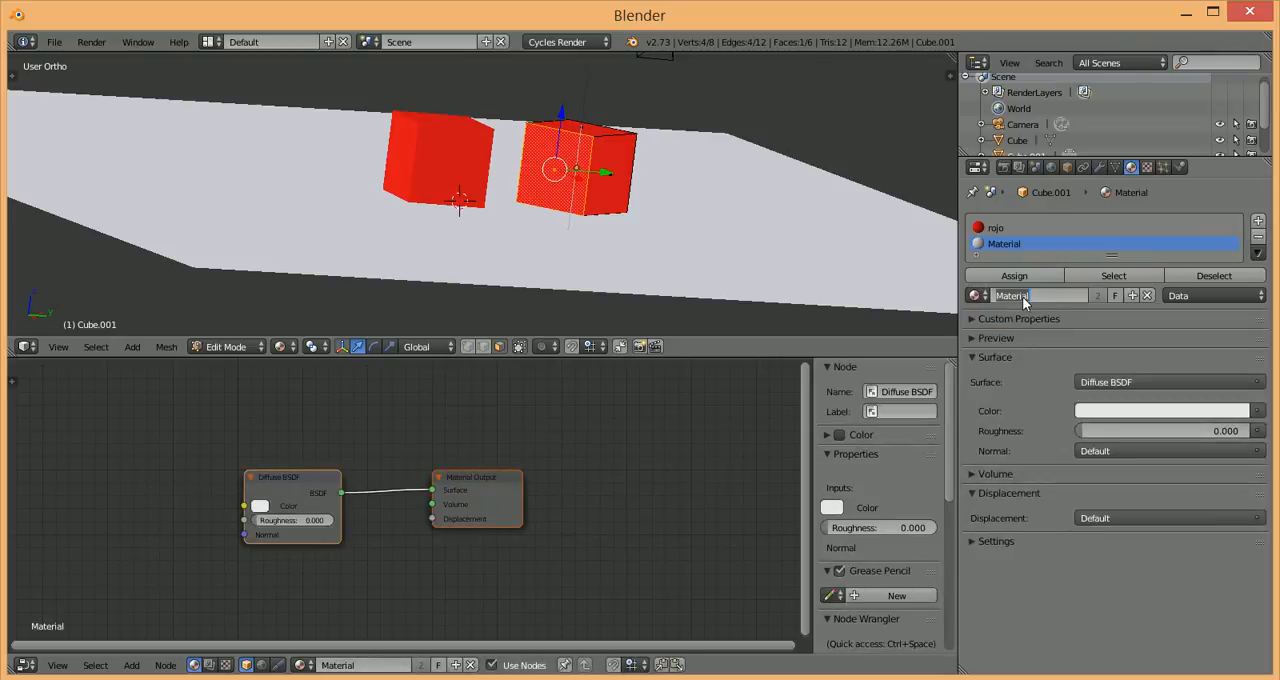
type("gris")
key("Return")
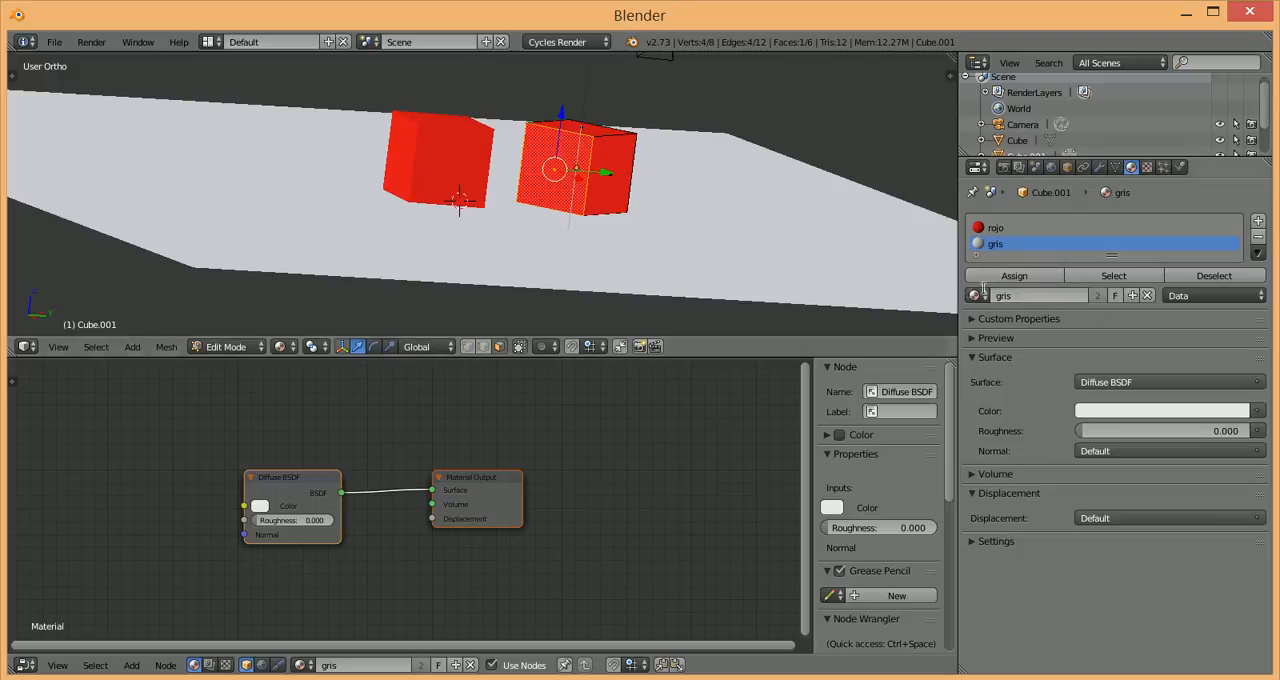
Step: Assign gris to Cube.001's selected front face, and compare the materials by selecting the adjacent side face and the front face again
left_click(1014, 276)
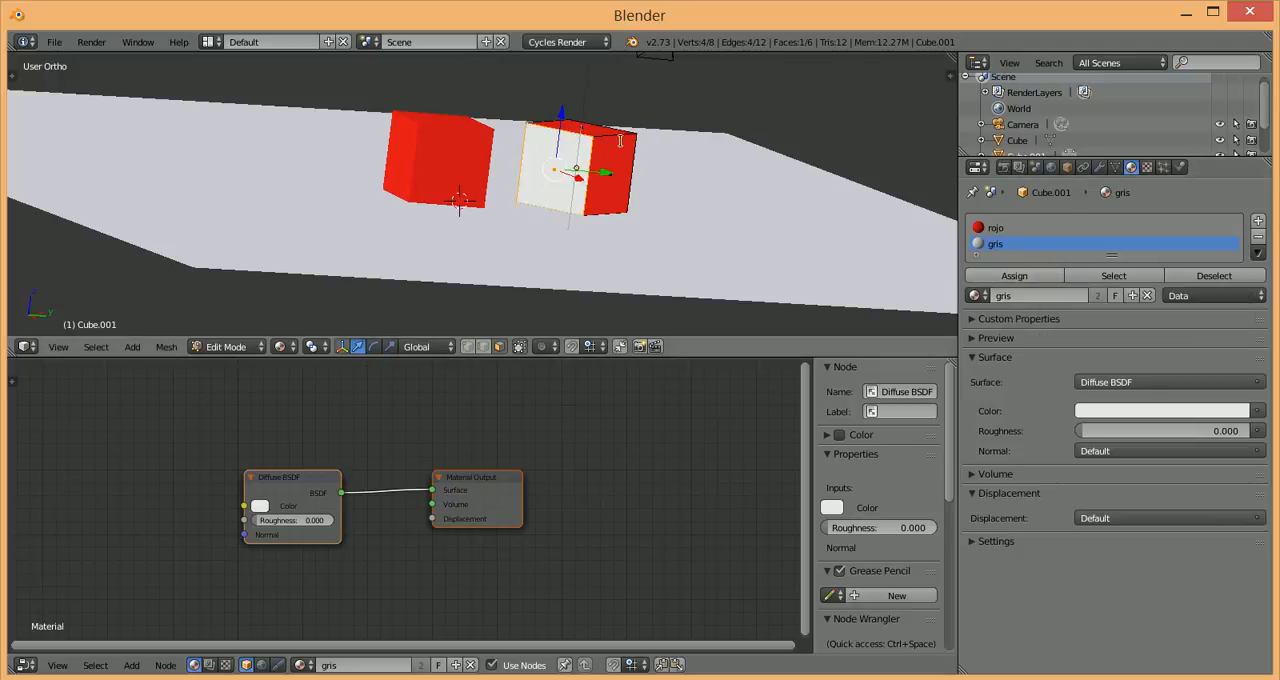
key("a")
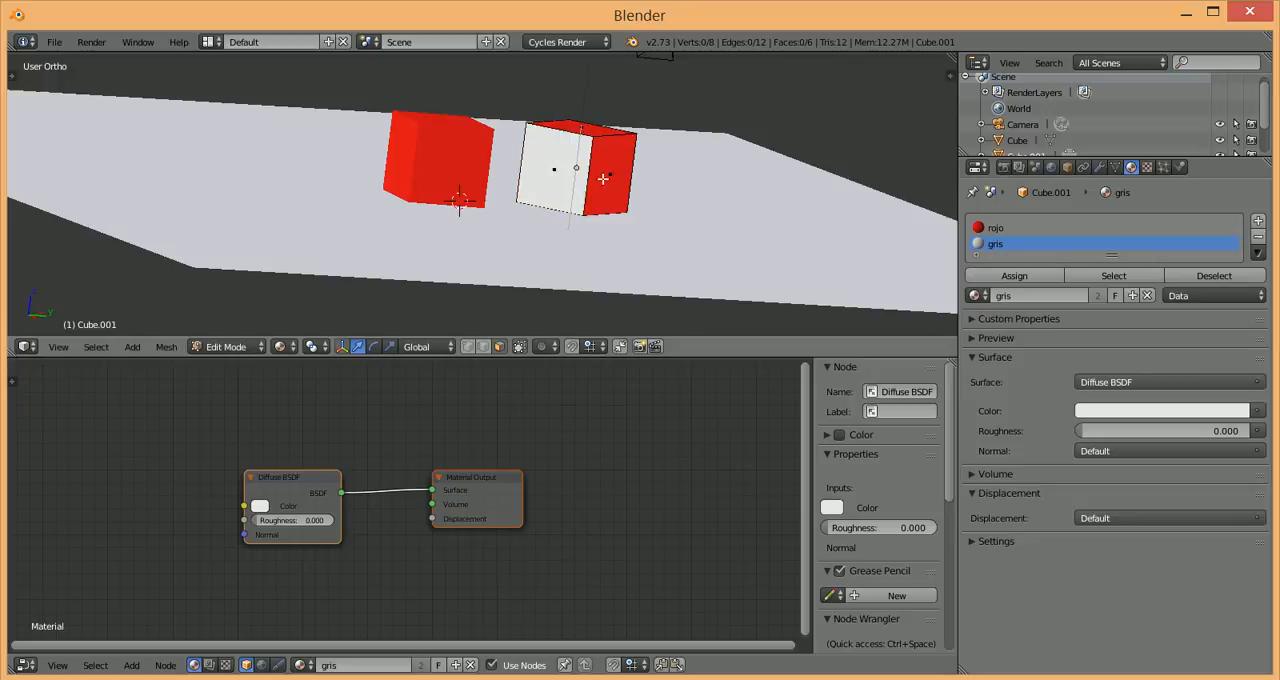
right_click(606, 174)
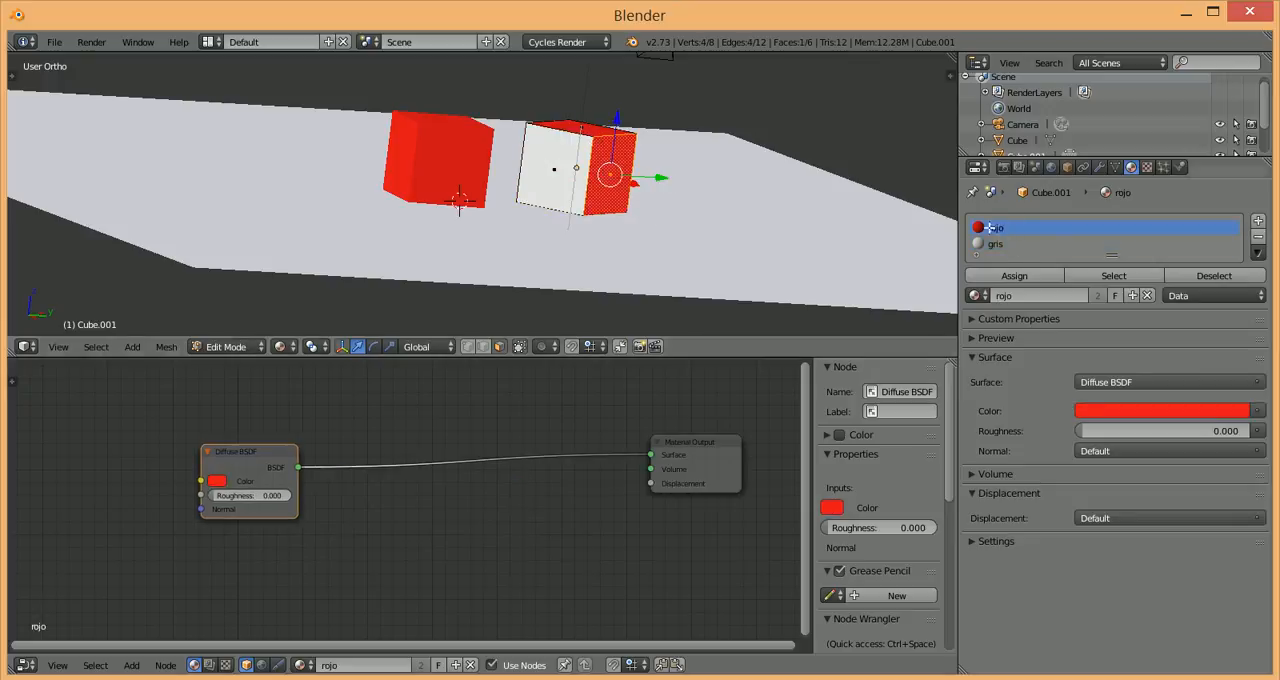
right_click(556, 163)
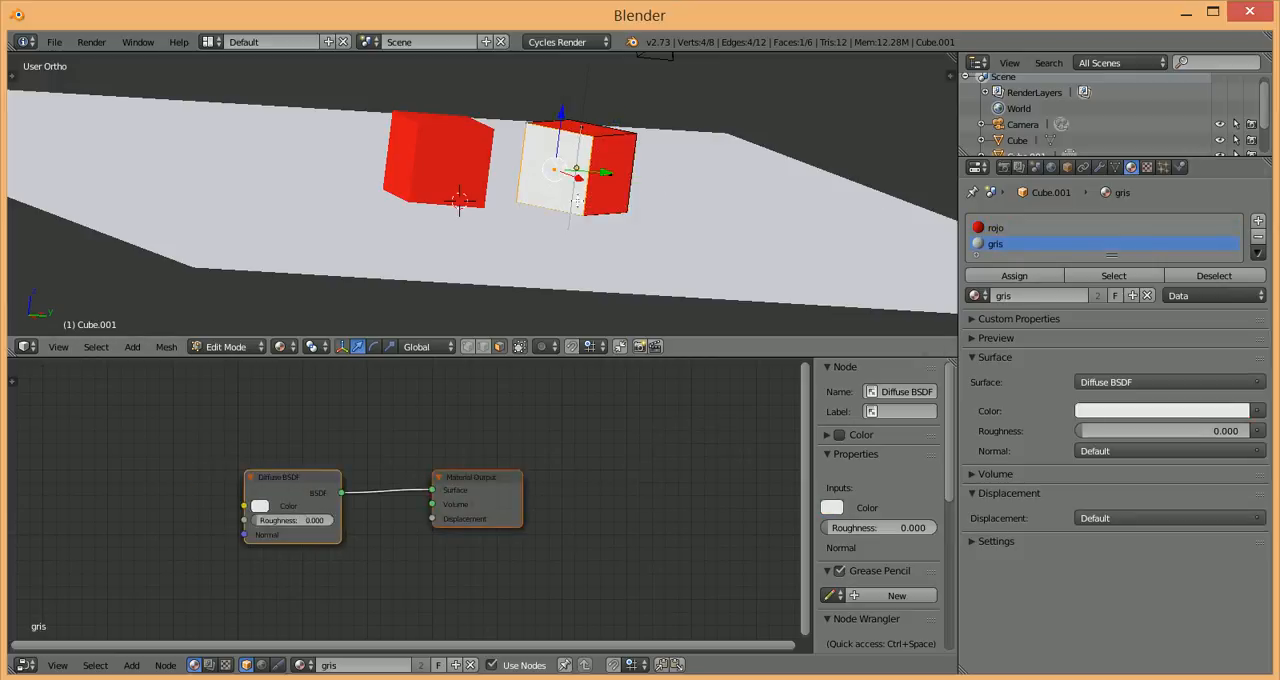
Step: Preview the cubes in Rendered shading from Object Mode, and return to Cube.001's Edit Mode with Material shading
key("Tab")
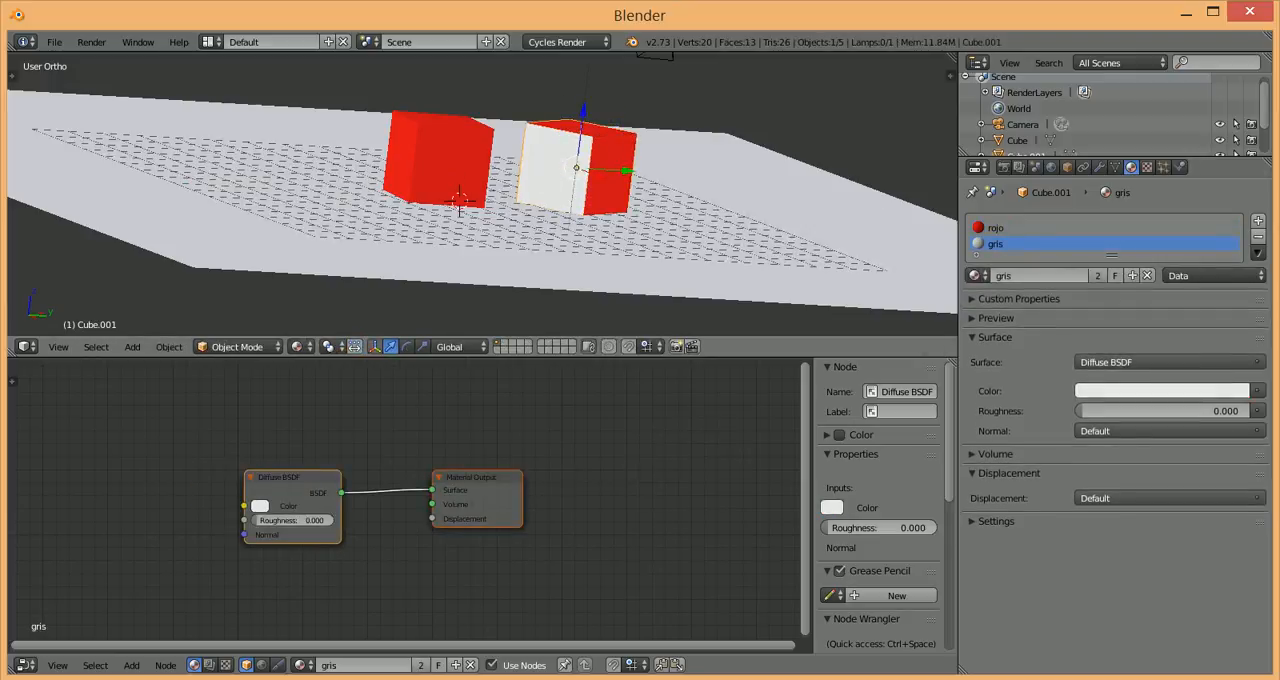
key("shift+z")
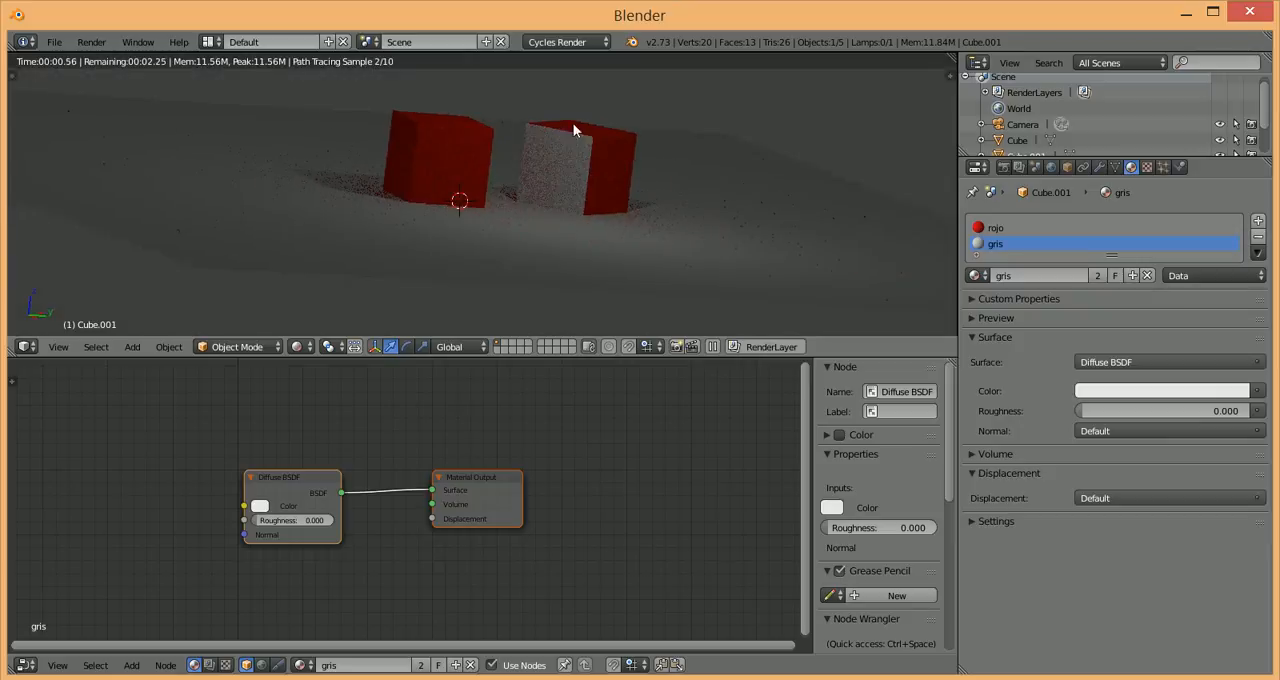
key("shift+z")
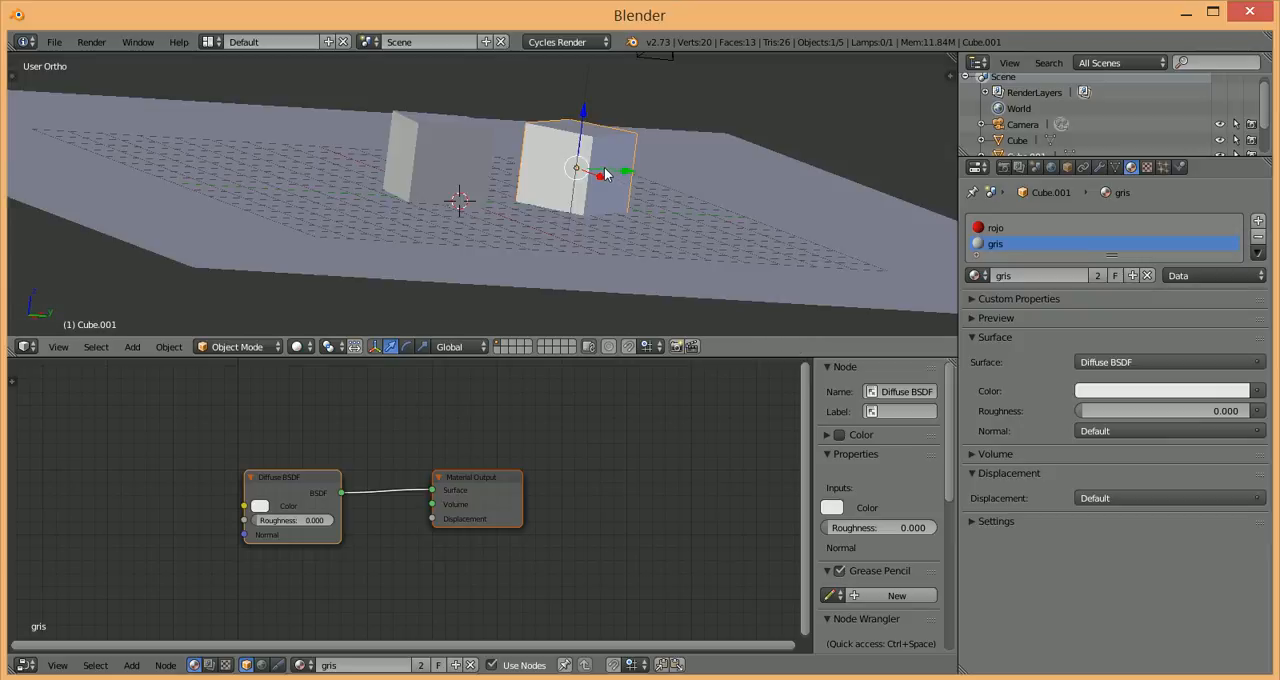
key("Tab")
left_click(290, 347)
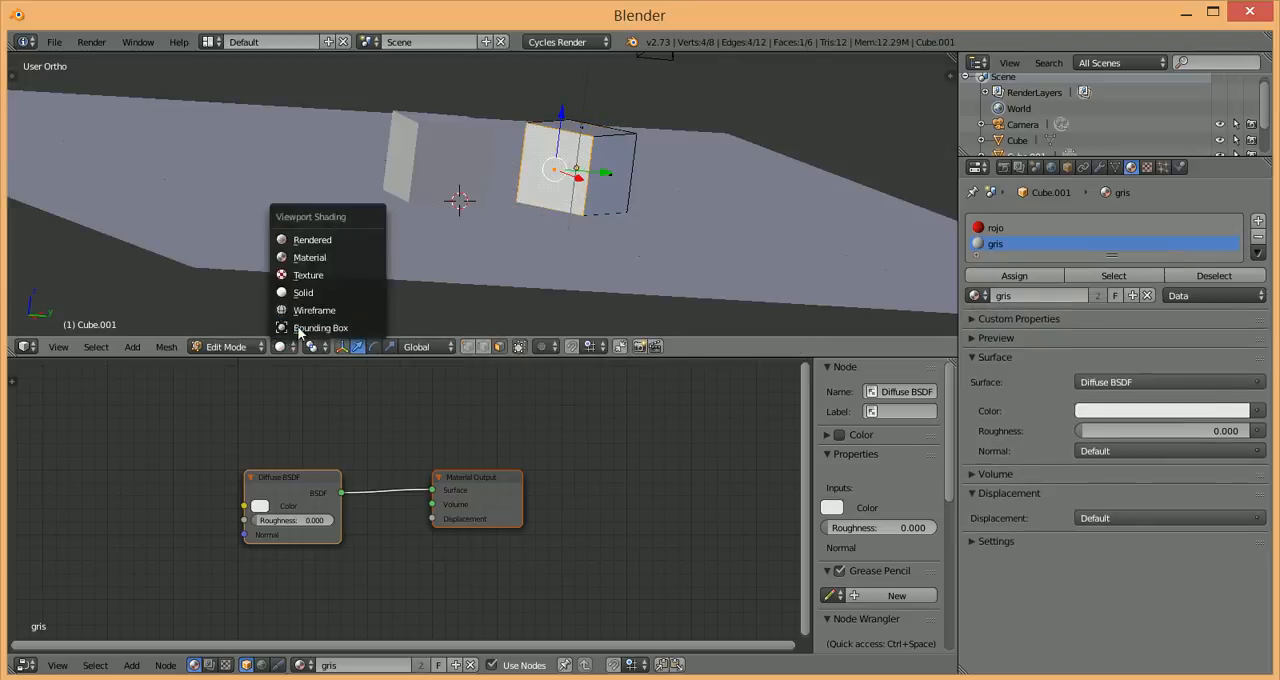
left_click(318, 257)
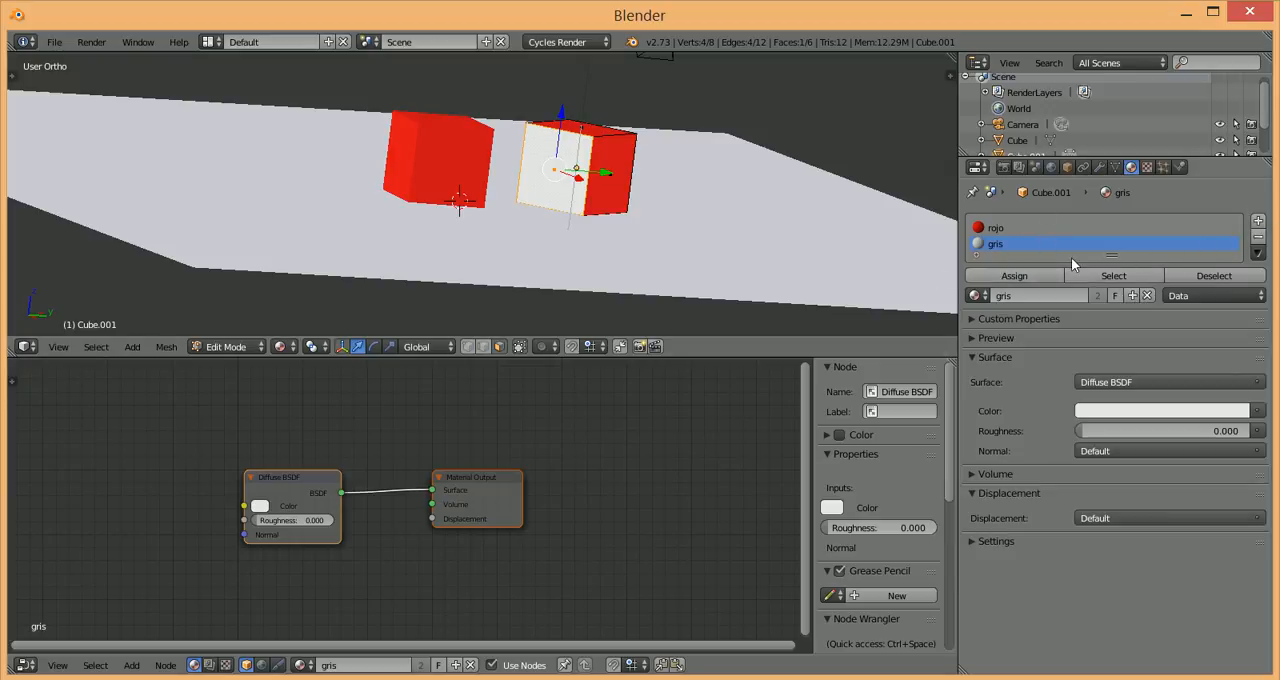
Step: Make a separate copy of the gris material in Cube.001's second slot and name it azul
left_click(1034, 297)
left_click(1135, 296)
left_click(1134, 296)
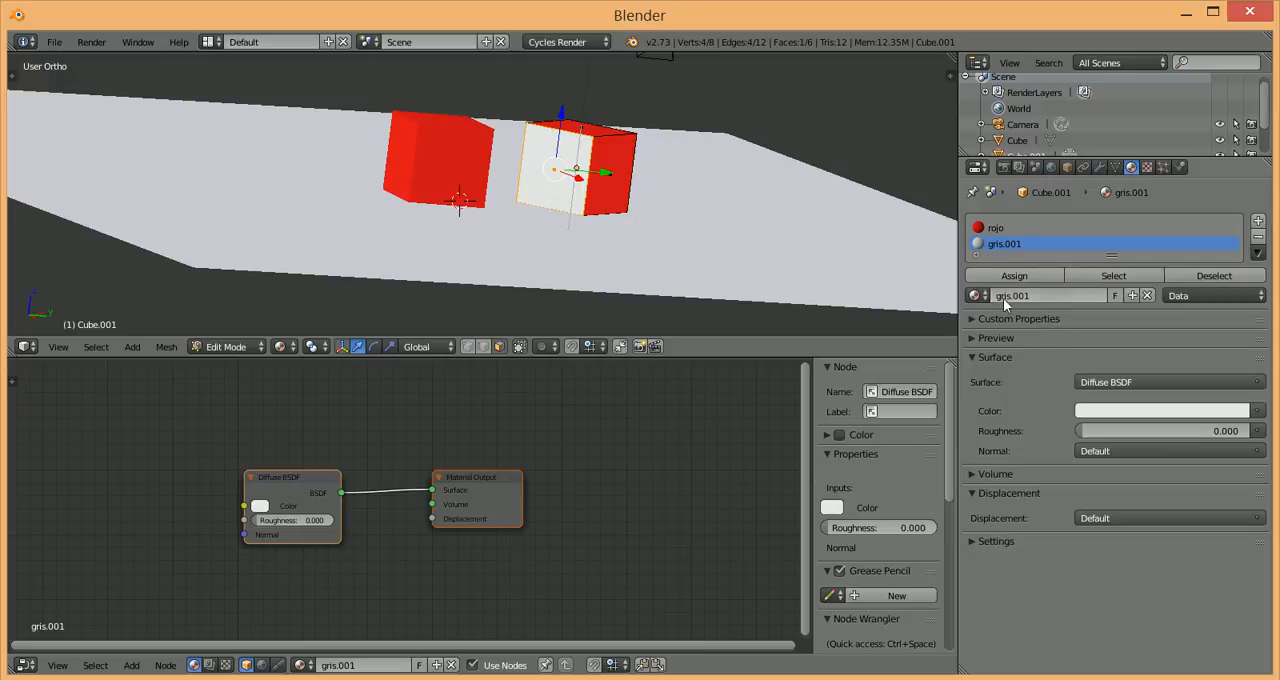
left_click(1055, 296)
type("azul")
key("Return")
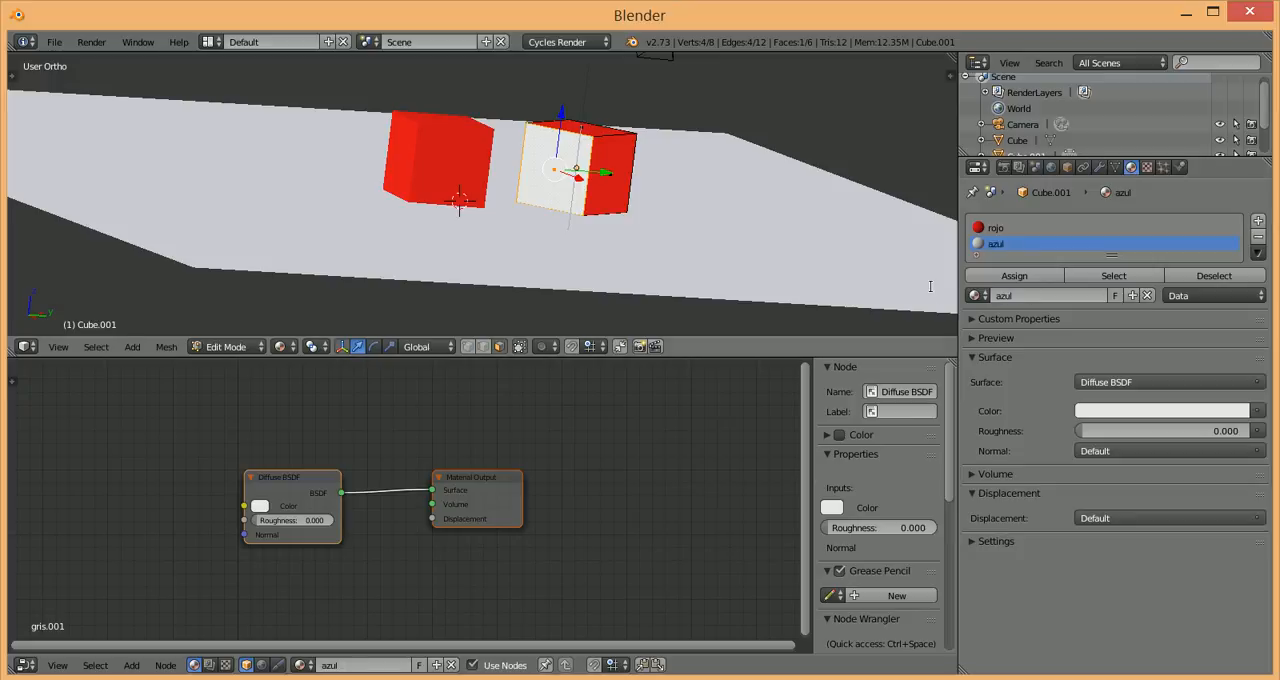
Step: Set the azul material's diffuse color to blue and check the list of available materials
left_click(260, 505)
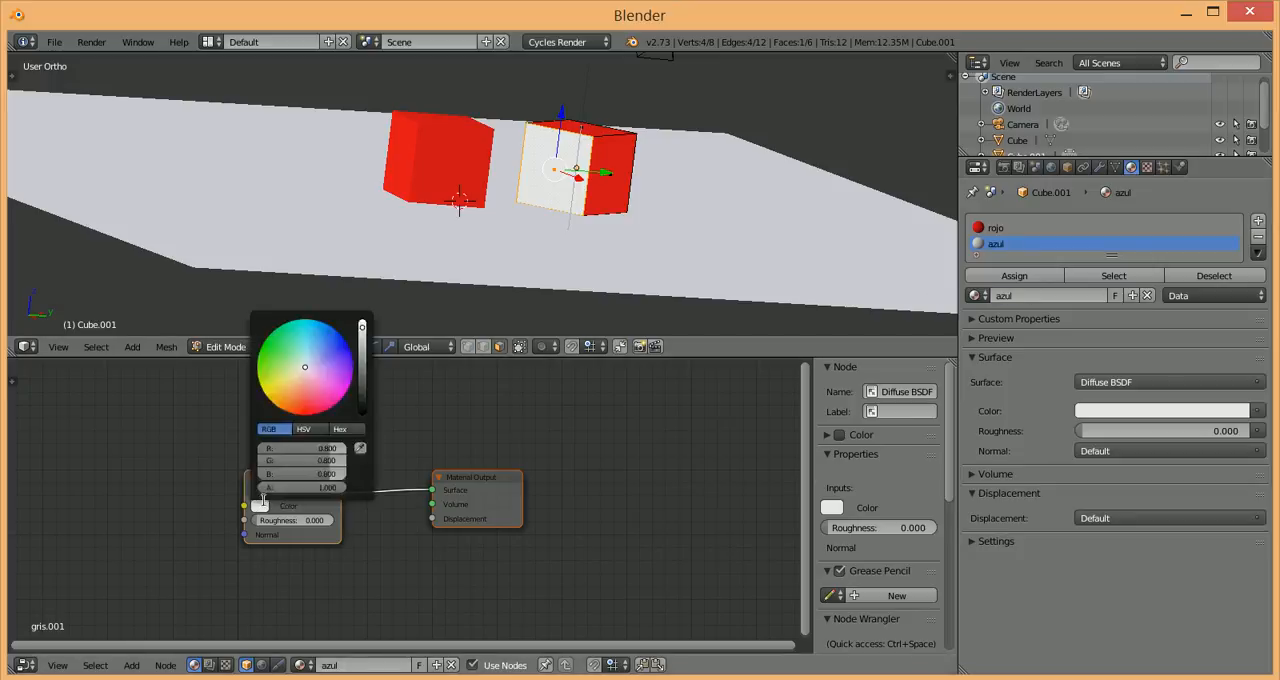
left_click(333, 346)
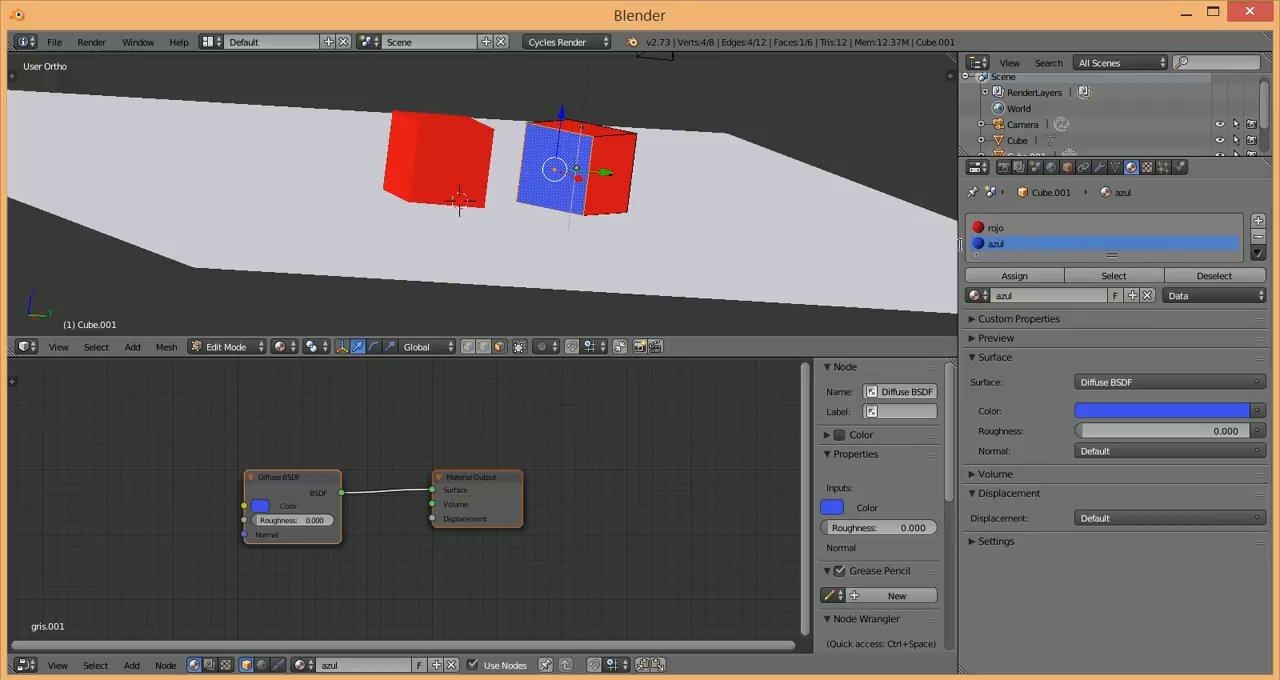
left_click(975, 295)
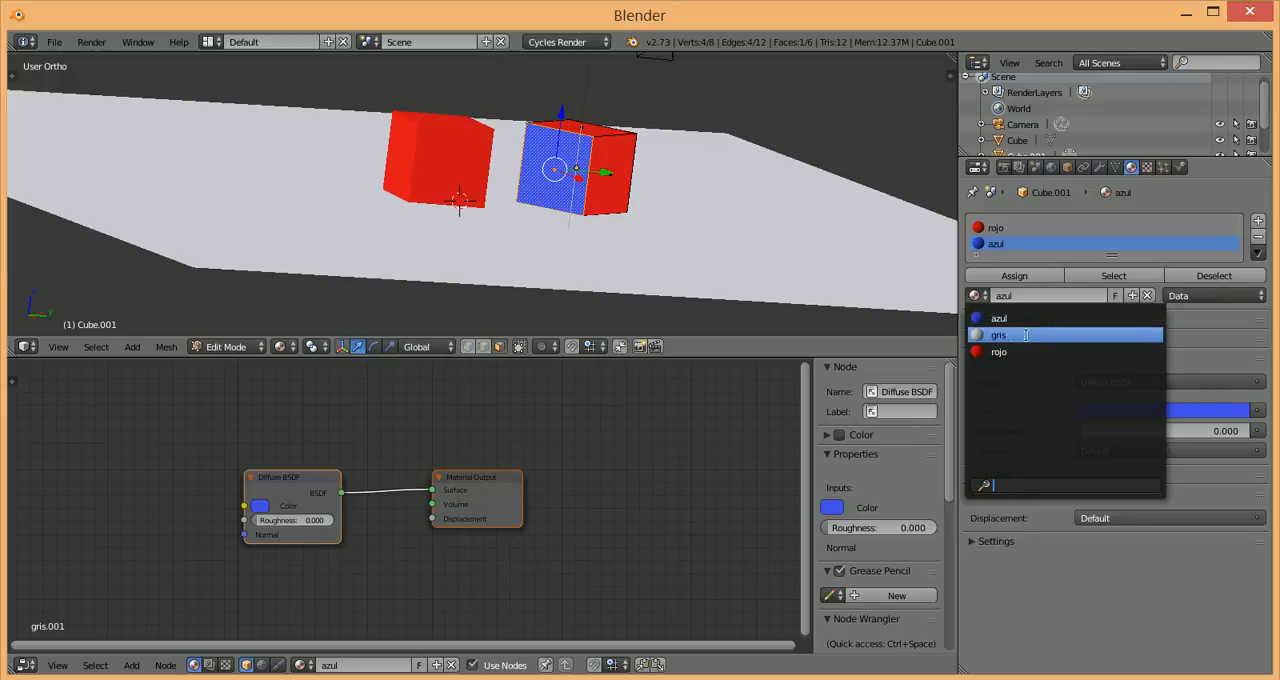
left_click(1117, 231)
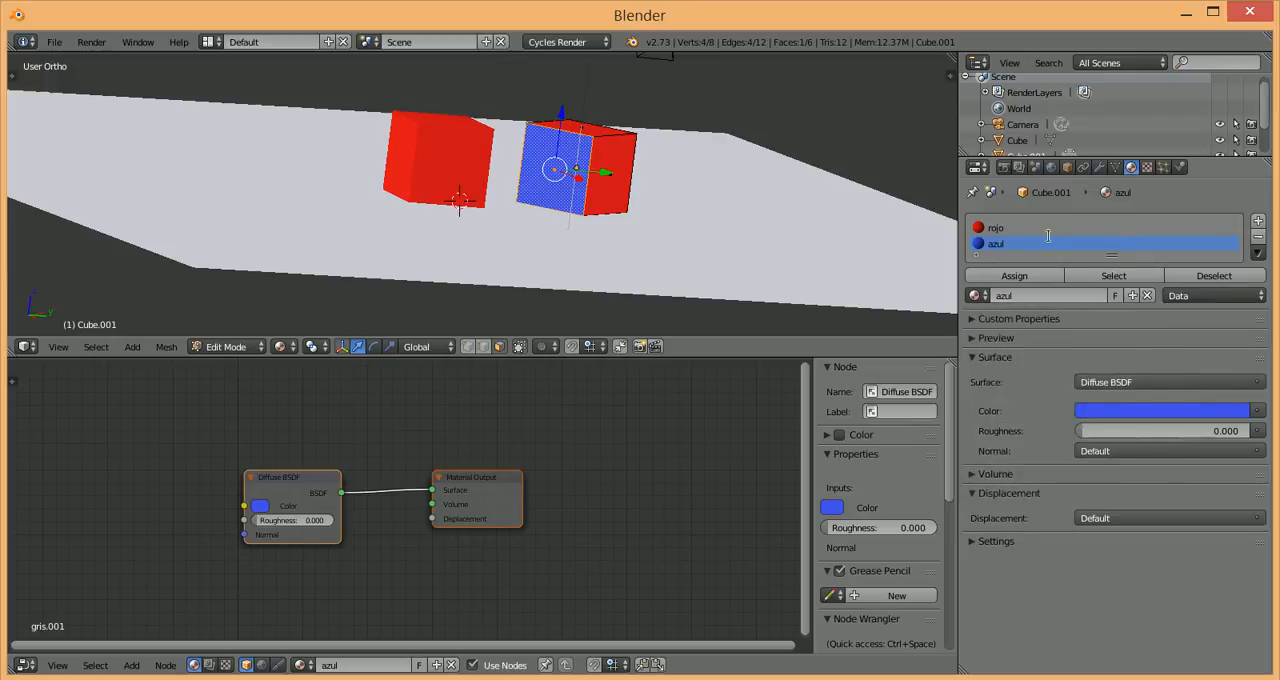
Step: Clear the selection on Cube.001, select the face that uses the azul slot and try moving it
key("a")
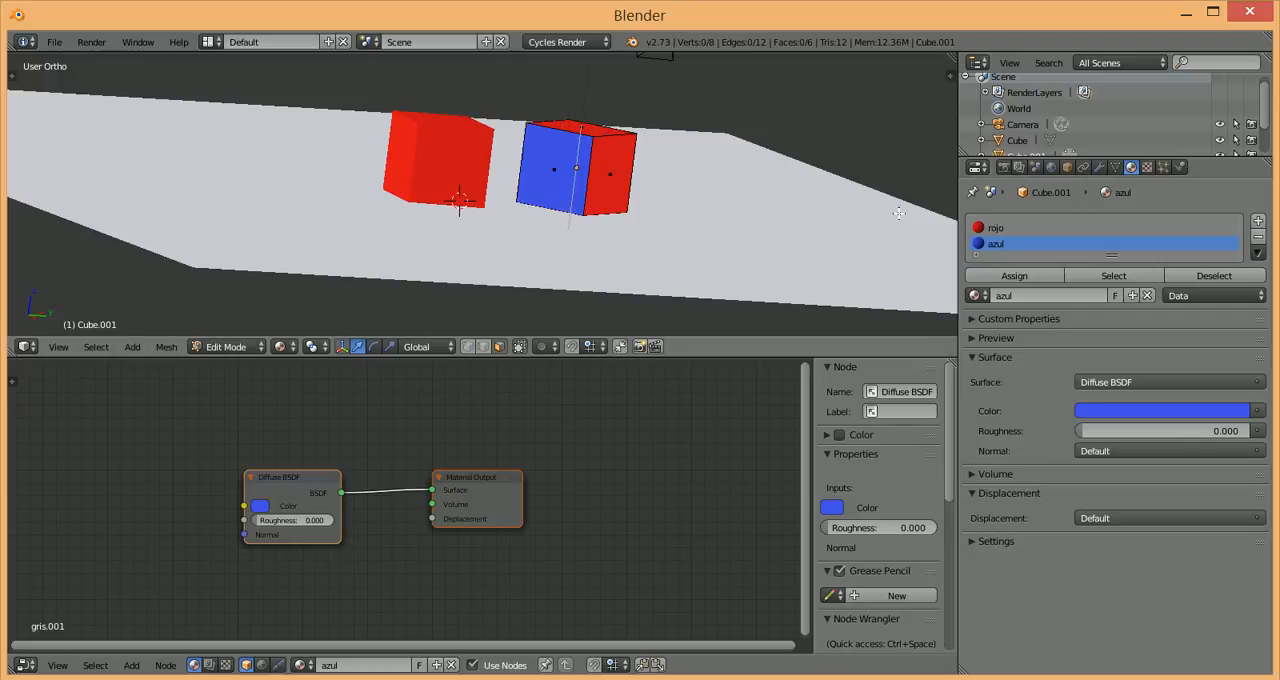
left_click(1087, 276)
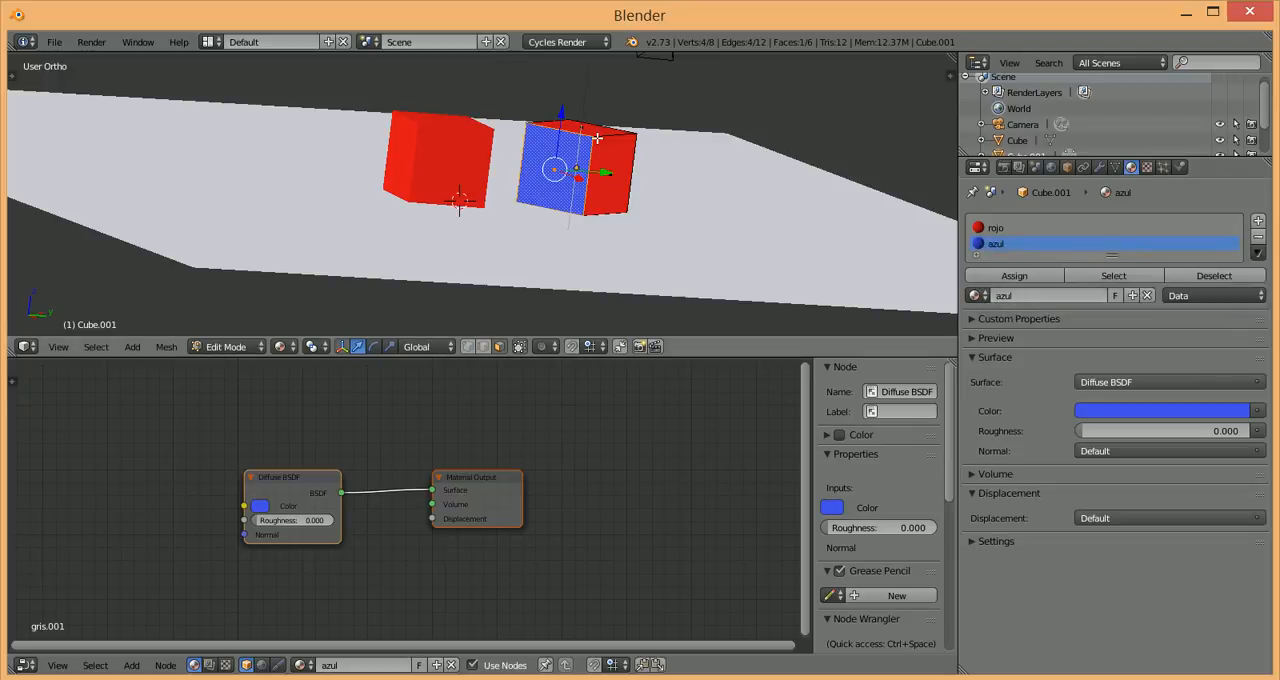
key("g")
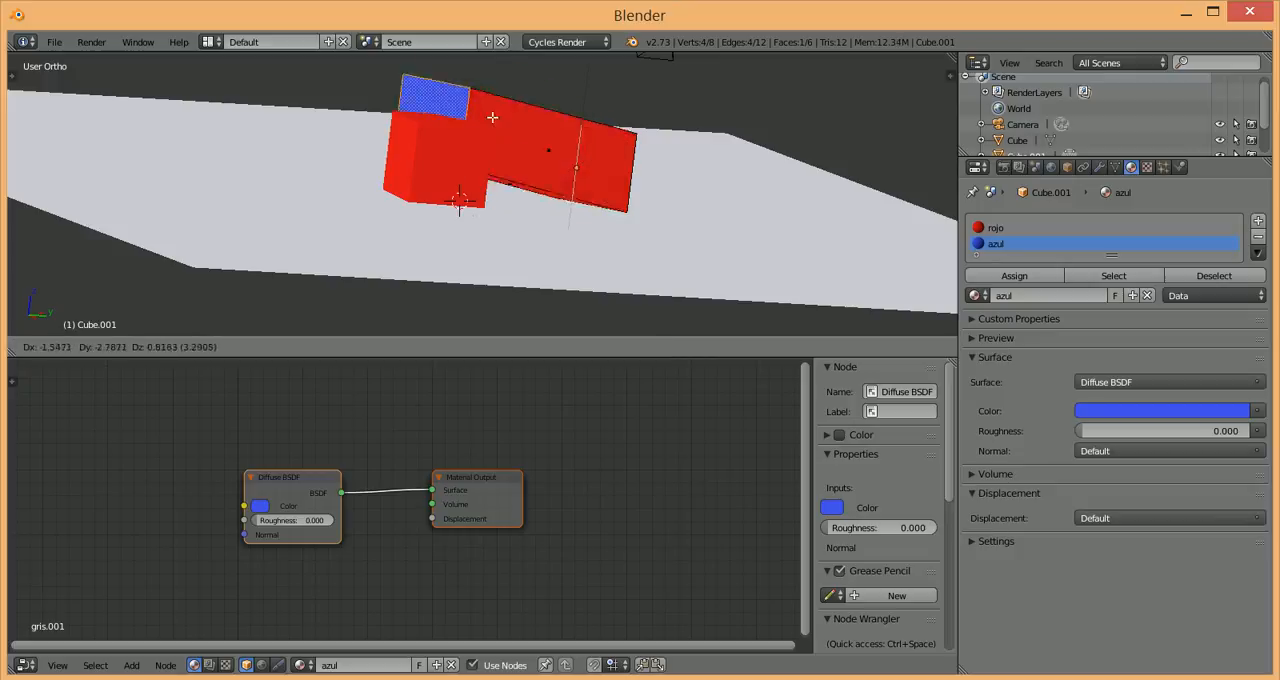
key("Escape")
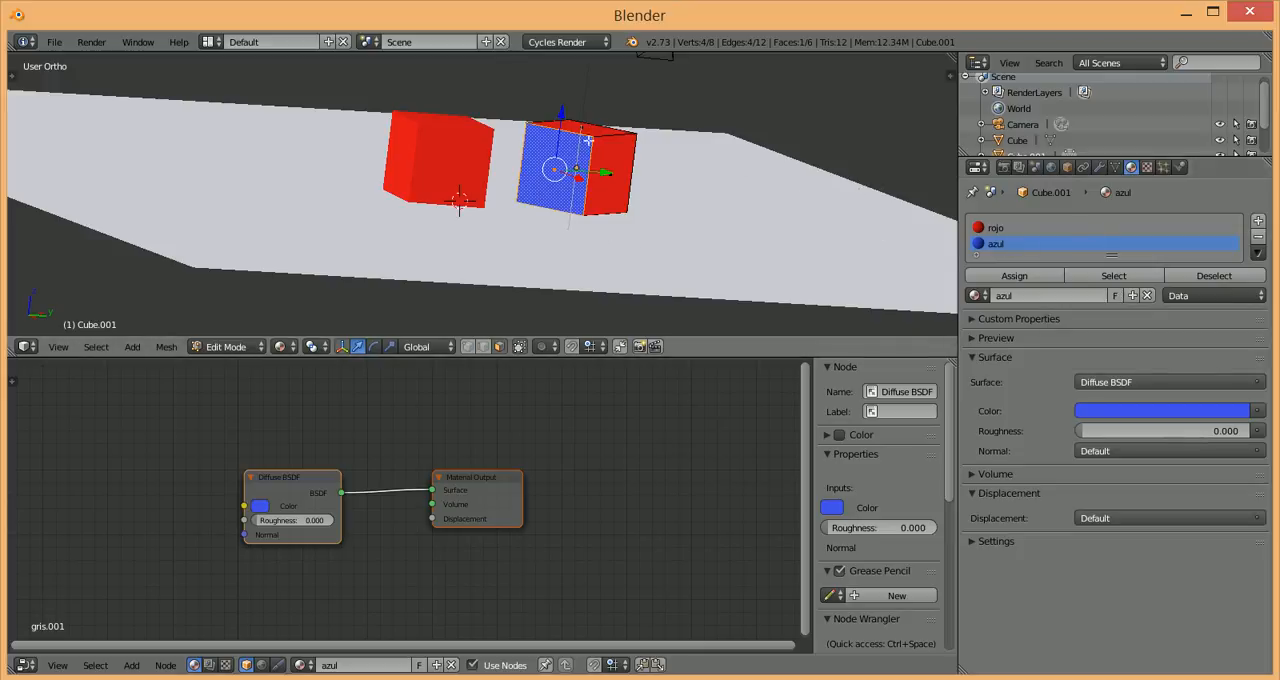
Step: Leave Cube.001's Edit Mode, select the plane, switch its material to azul and enter the plane's Edit Mode
key("Tab")
right_click(658, 248)
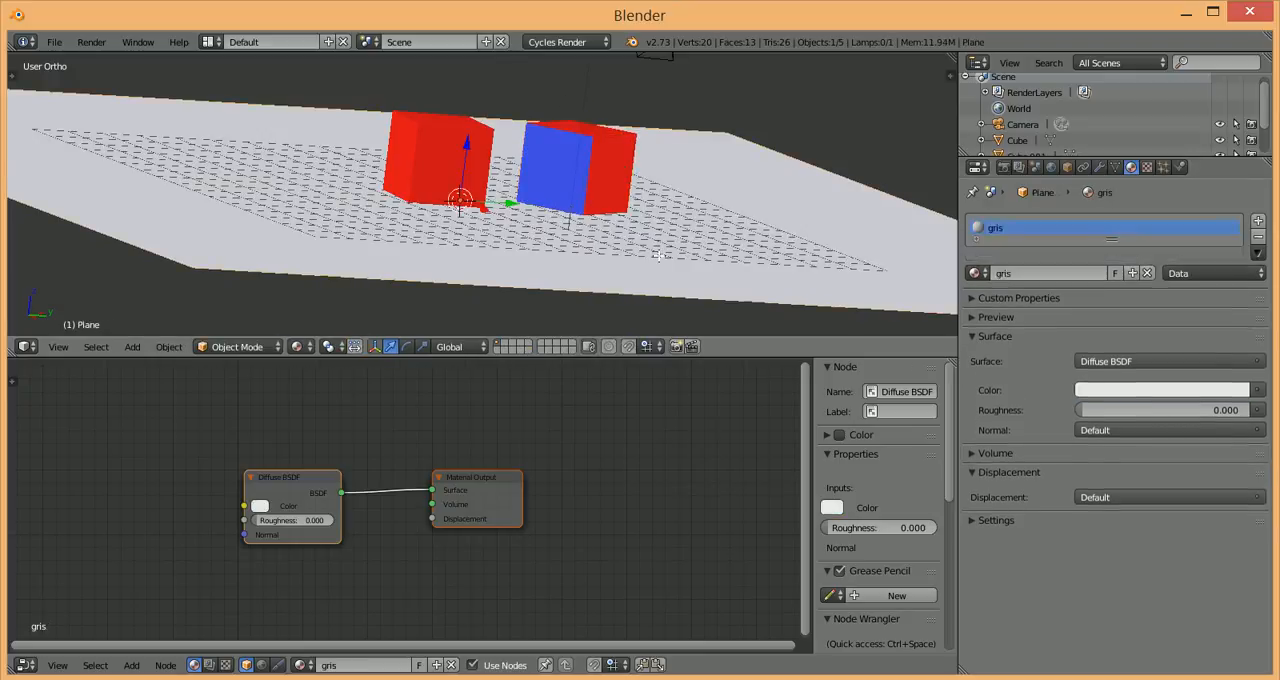
left_click(980, 273)
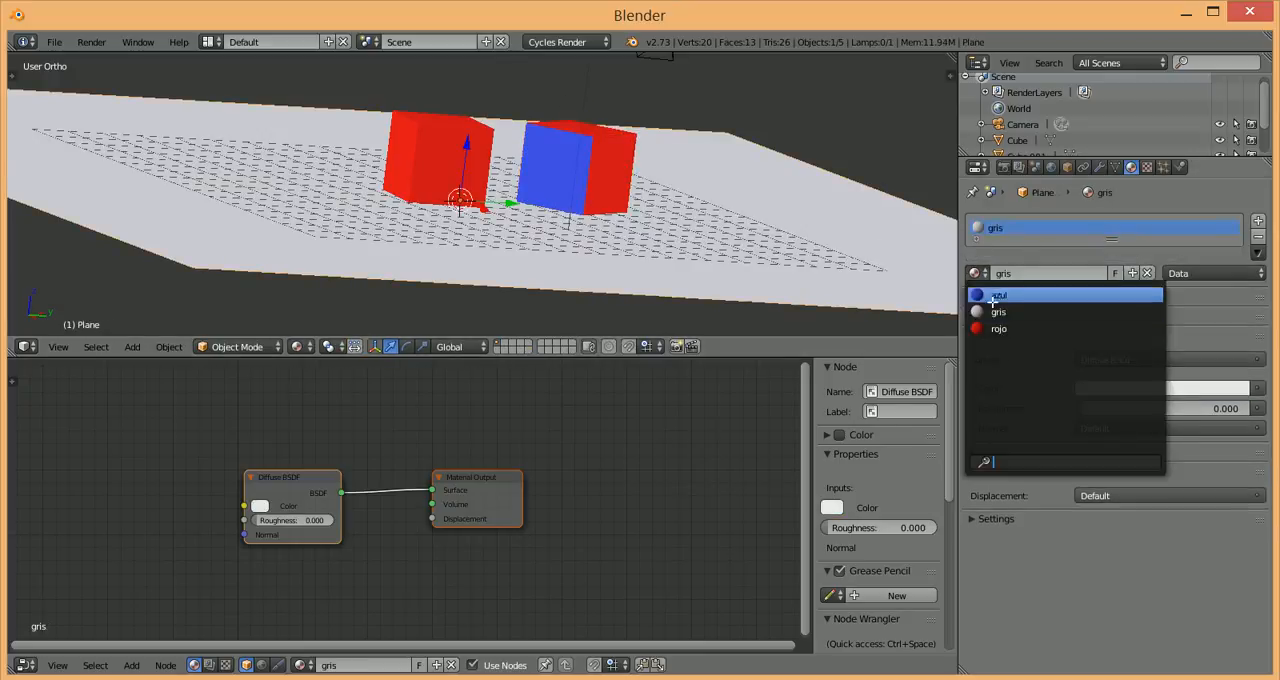
left_click(998, 295)
key("Tab")
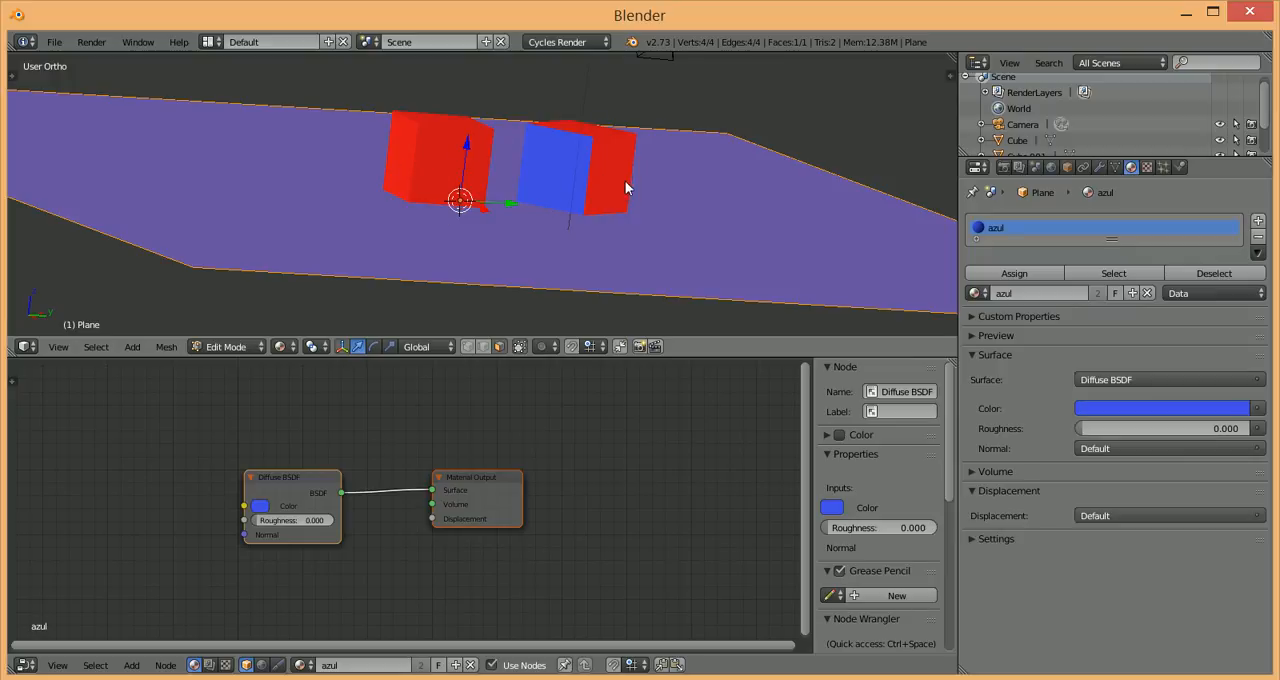
Step: Switch the plane's material back to gris and give gris a fake user
right_click(592, 132)
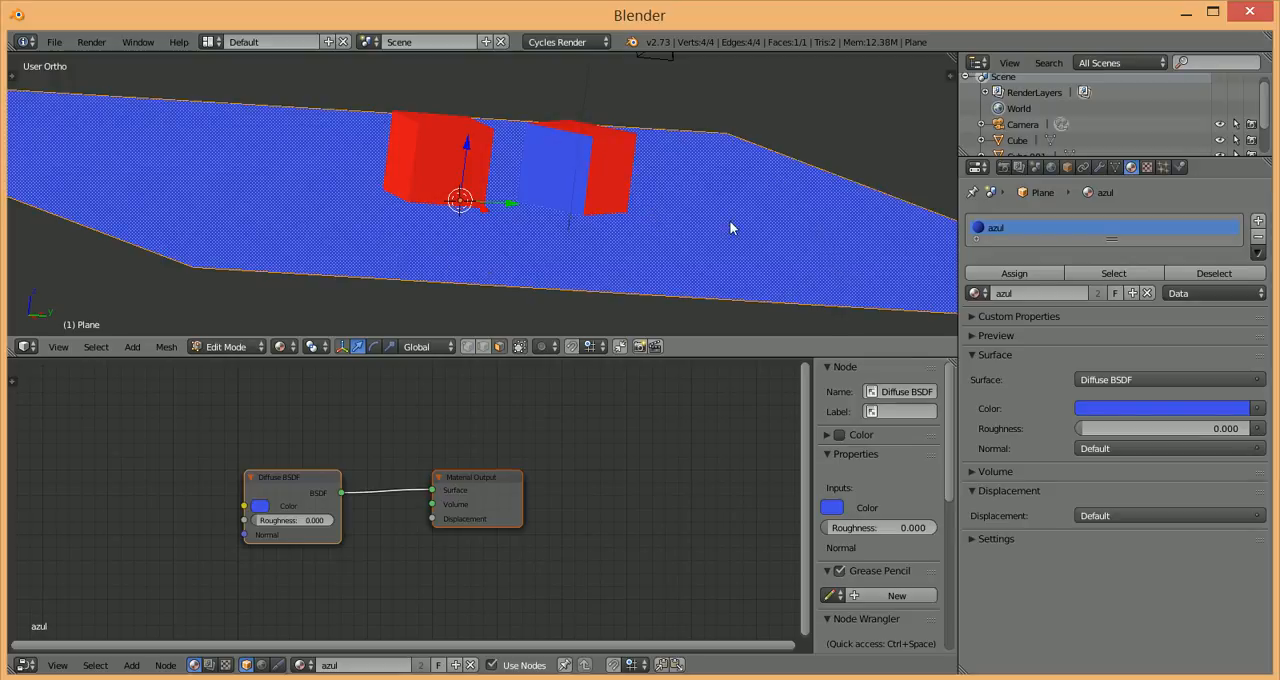
left_click(977, 293)
left_click(998, 329)
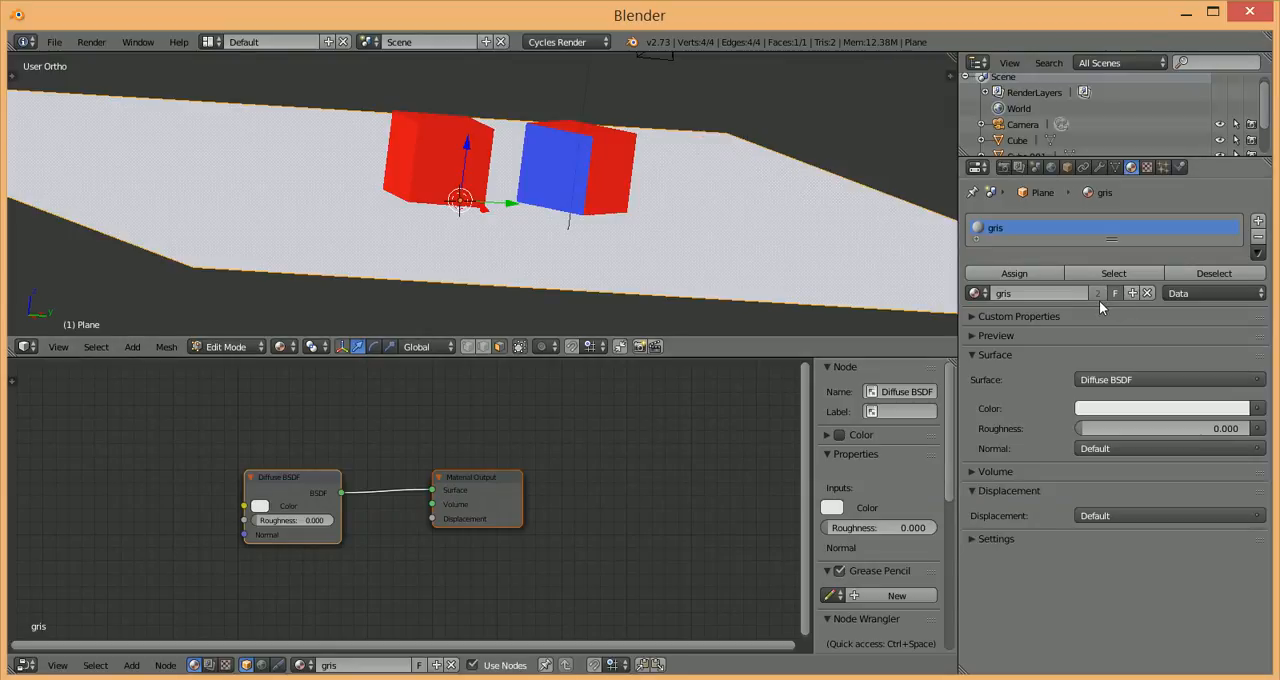
Step: Switch the plane's material to azul, check how gris is marked in the material list, and restore gris
left_click(977, 293)
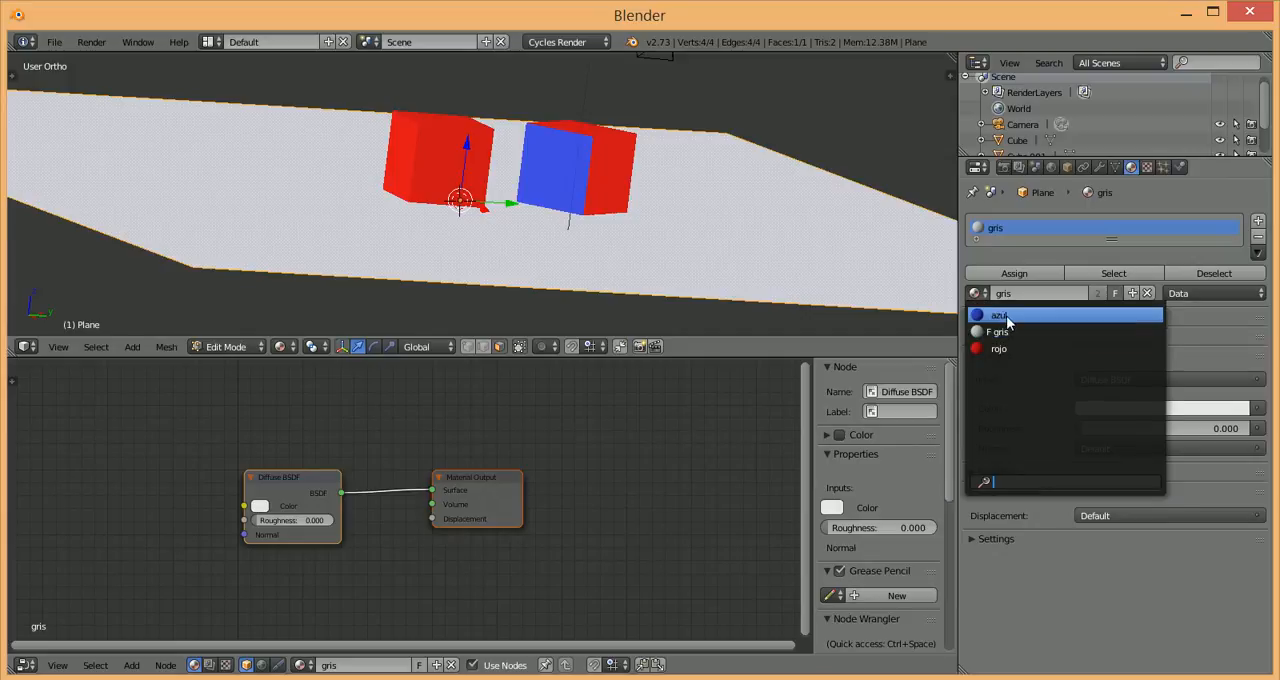
left_click(1006, 315)
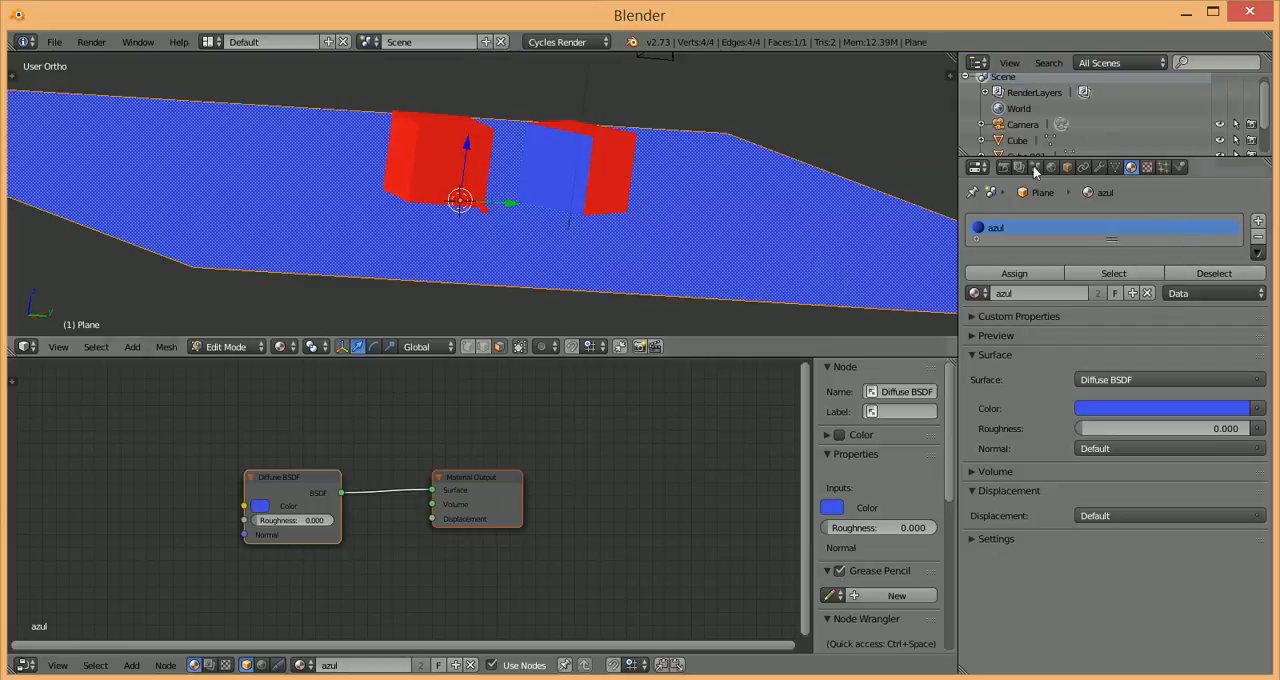
left_click(976, 293)
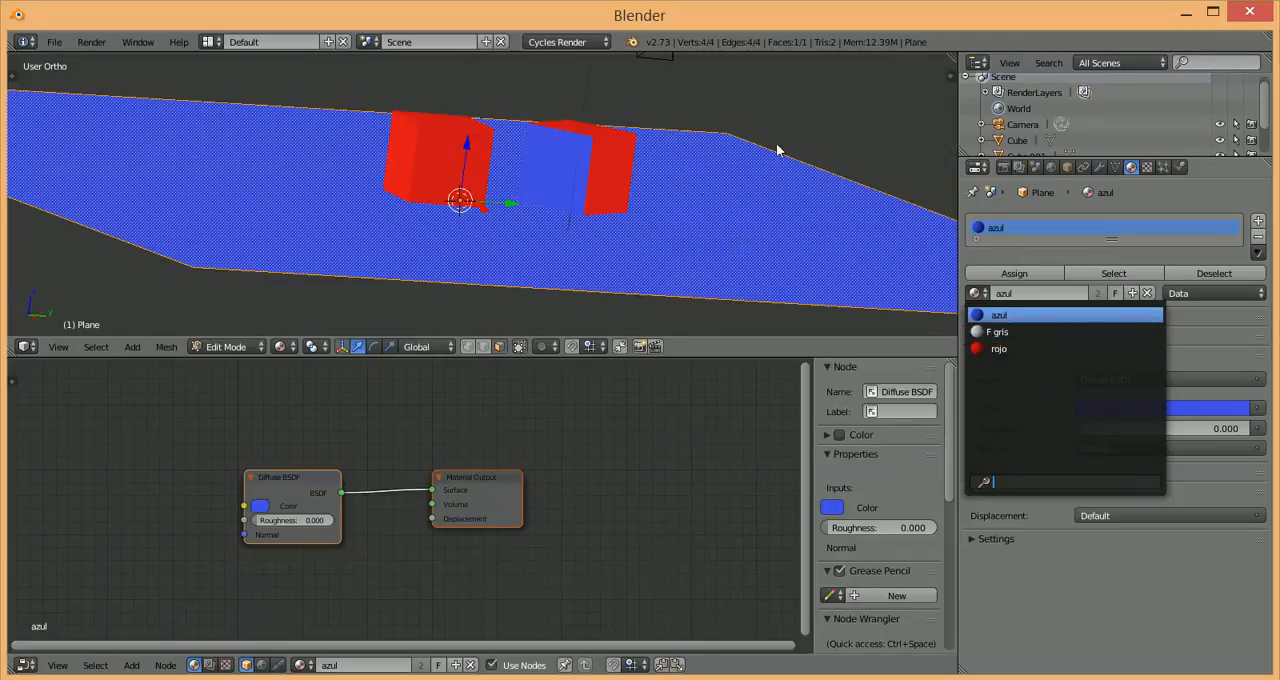
left_click(1005, 331)
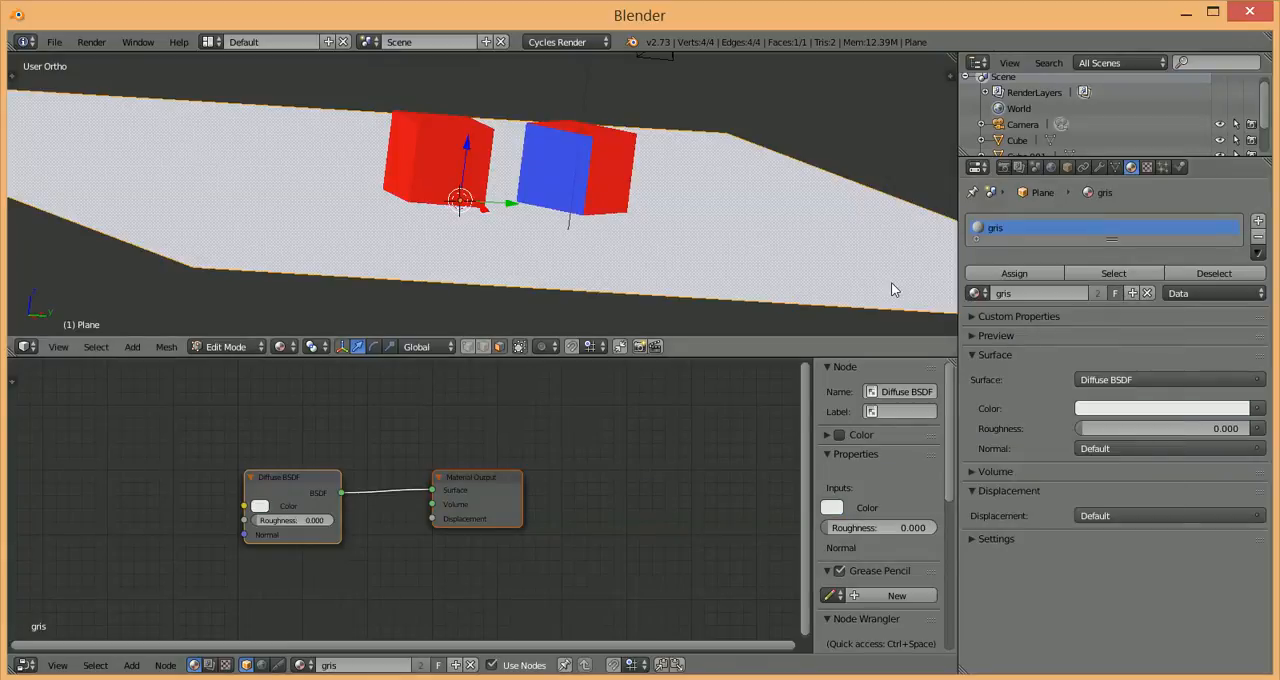
Step: Return the plane to Object Mode and enlarge the Node Editor area in both height and width
scroll(535, 149, "up", 2)
key("Tab")
scroll(537, 155, "up", 2)
scroll(538, 163, "down", 4)
scroll(538, 163, "down", 4)
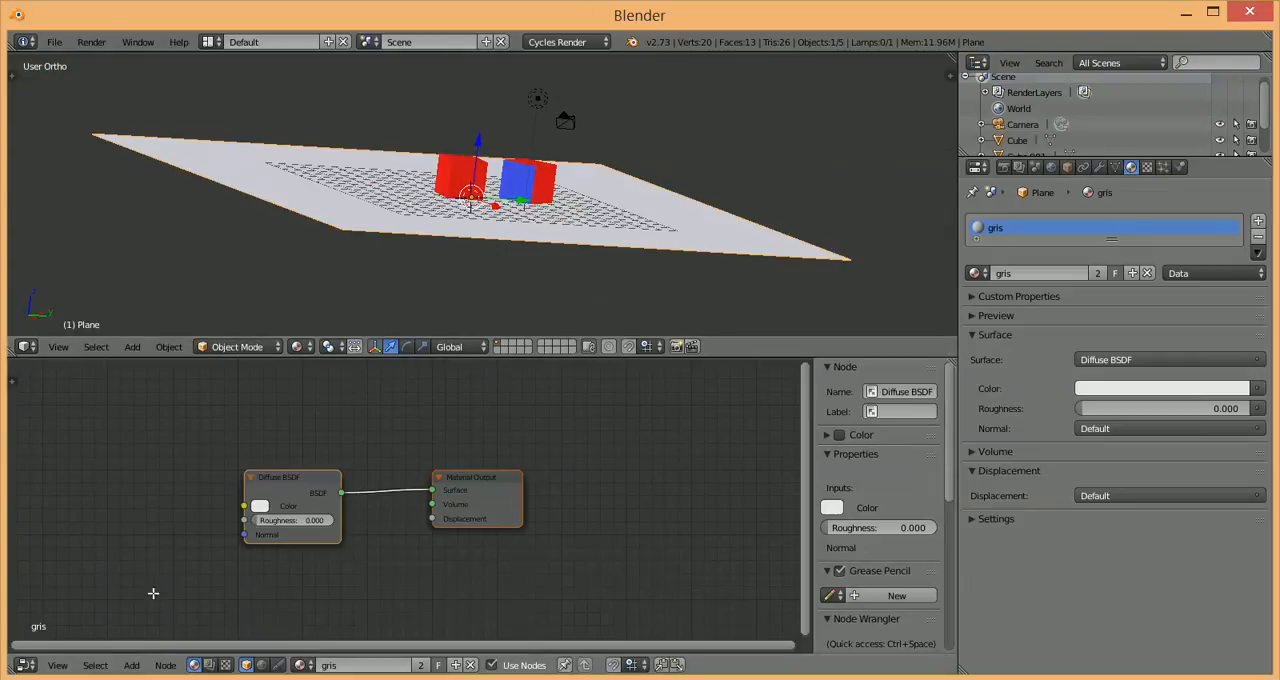
left_click_drag(734, 357, 743, 278)
left_click_drag(958, 363, 1030, 363)
Step: Rearrange the gris node tree by moving the Diffuse BSDF and Material Output nodes farther apart
scroll(586, 429, "up", 3)
left_click_drag(586, 429, 725, 421)
scroll(534, 411, "down", 6)
left_click_drag(344, 463, 236, 506)
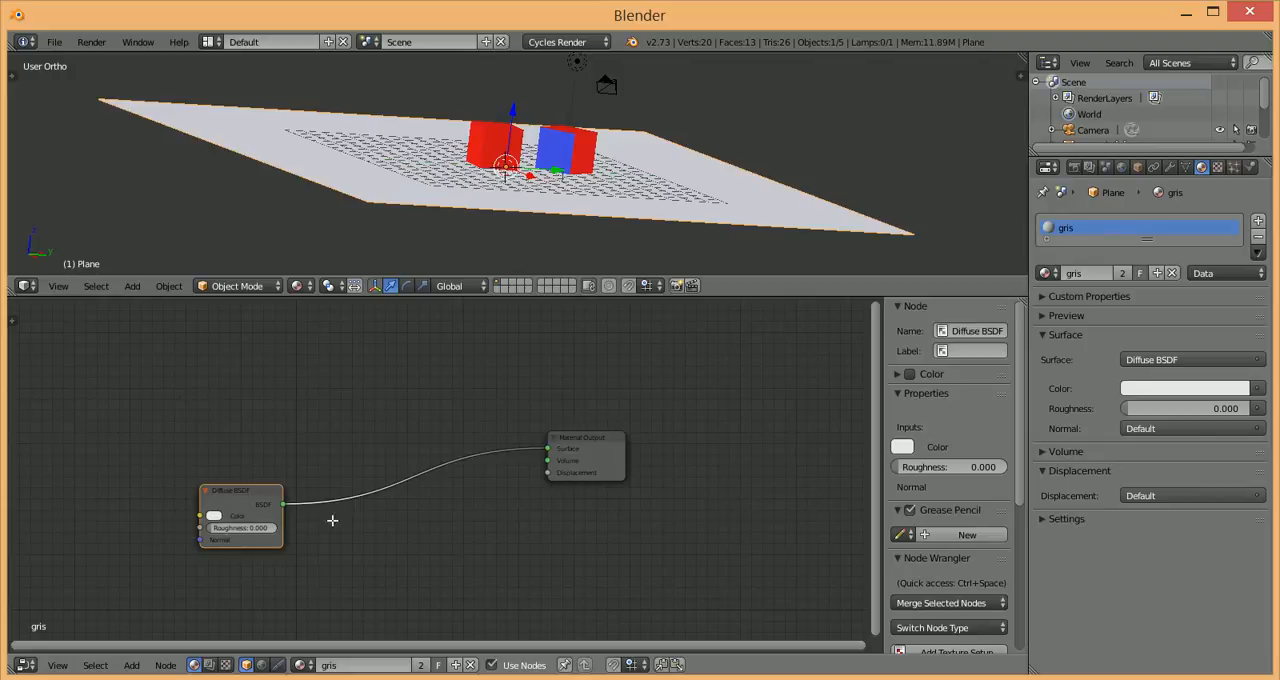
left_click(594, 452)
left_click_drag(594, 452, 741, 436)
left_click_drag(260, 504, 381, 513)
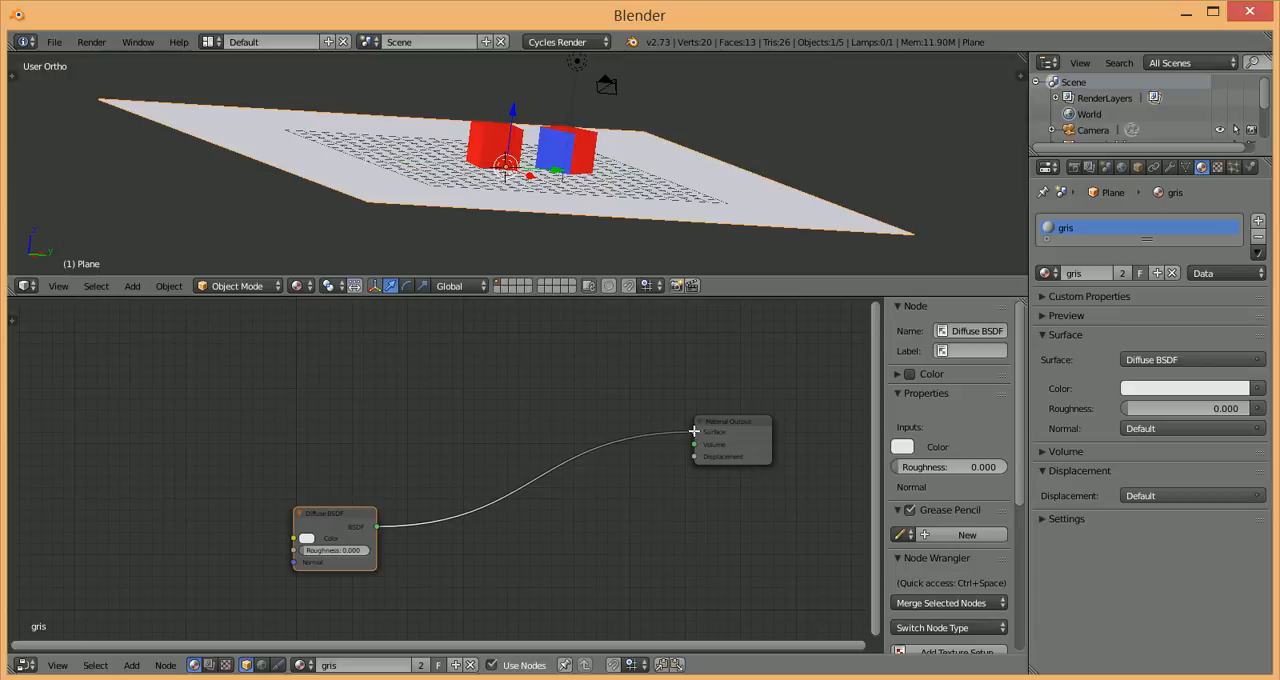
Step: Disconnect the Diffuse BSDF from the Material Output, reconnect it to Surface, and preview the scene briefly in Rendered shading
left_click_drag(695, 432, 525, 501)
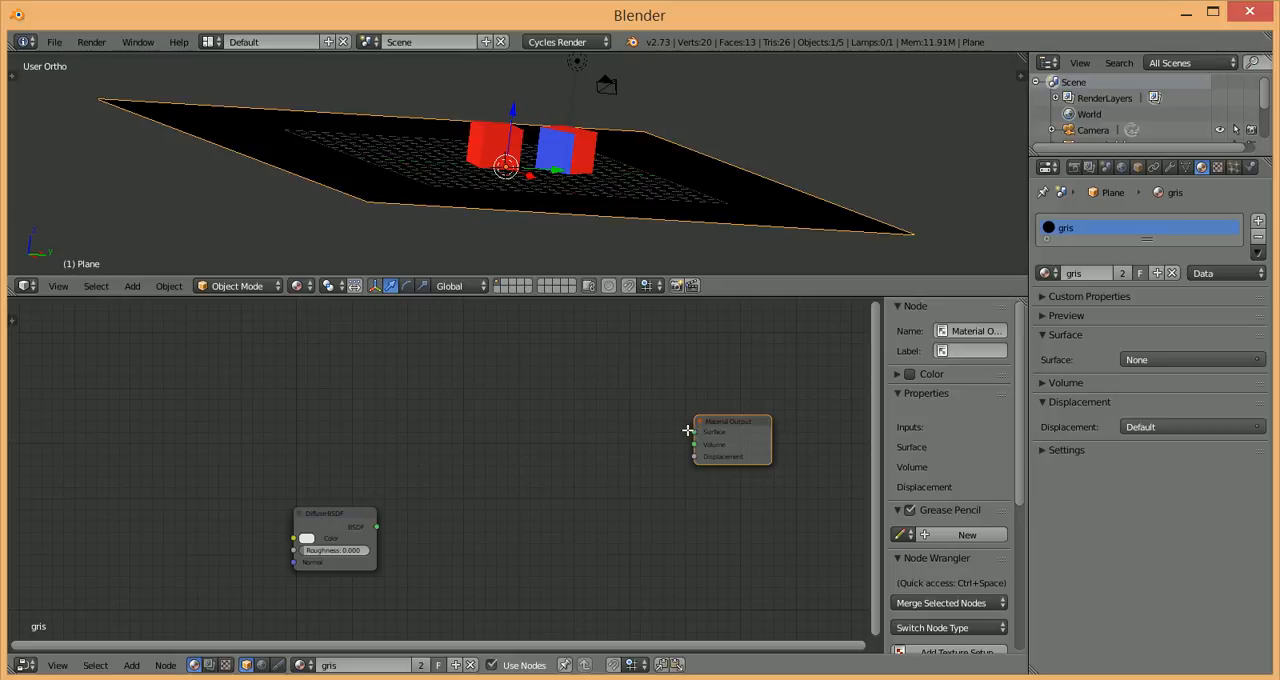
left_click_drag(376, 526, 693, 429)
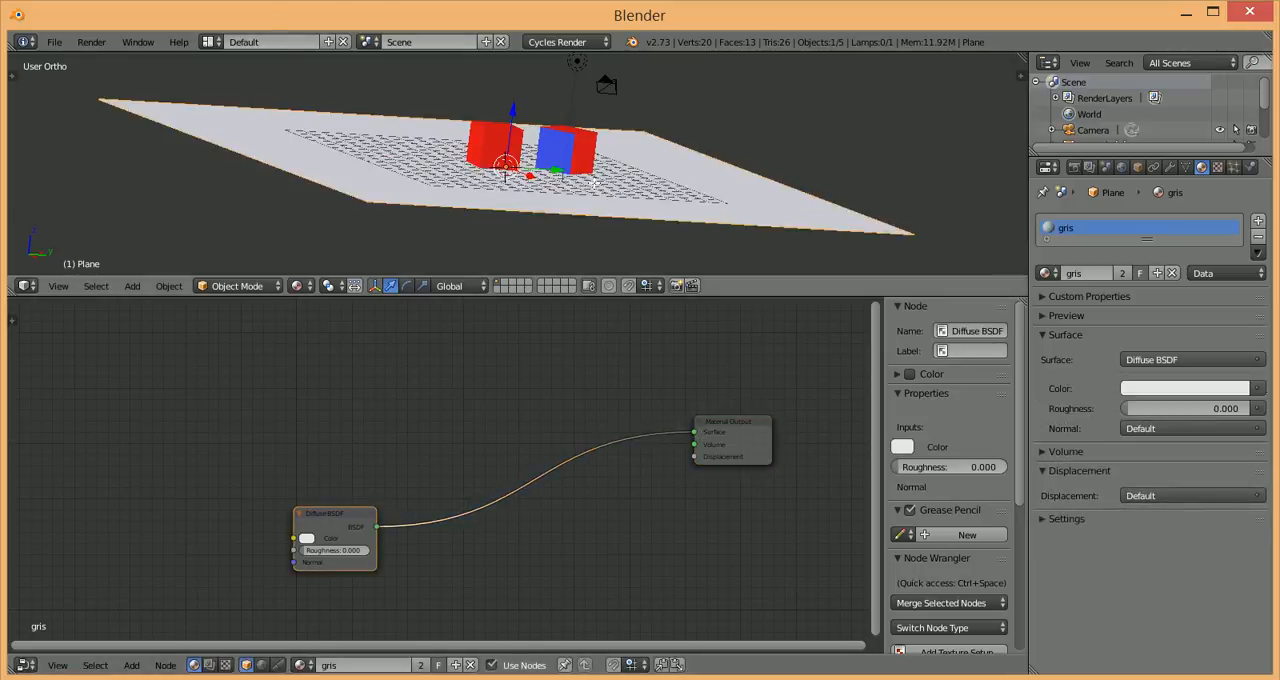
key("shift+z")
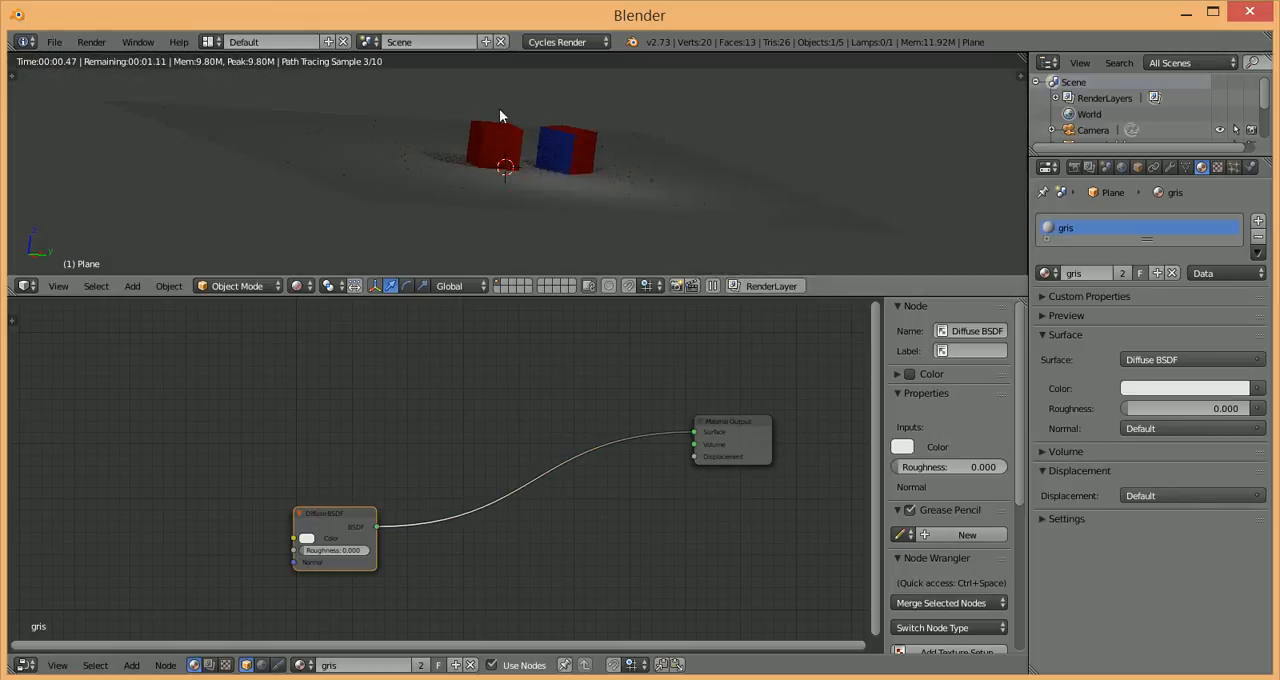
key("shift+z")
Step: Disconnect the Diffuse BSDF from the Material Output's Surface input and check the plane in Material and Rendered viewport shading
left_click_drag(697, 432, 560, 528)
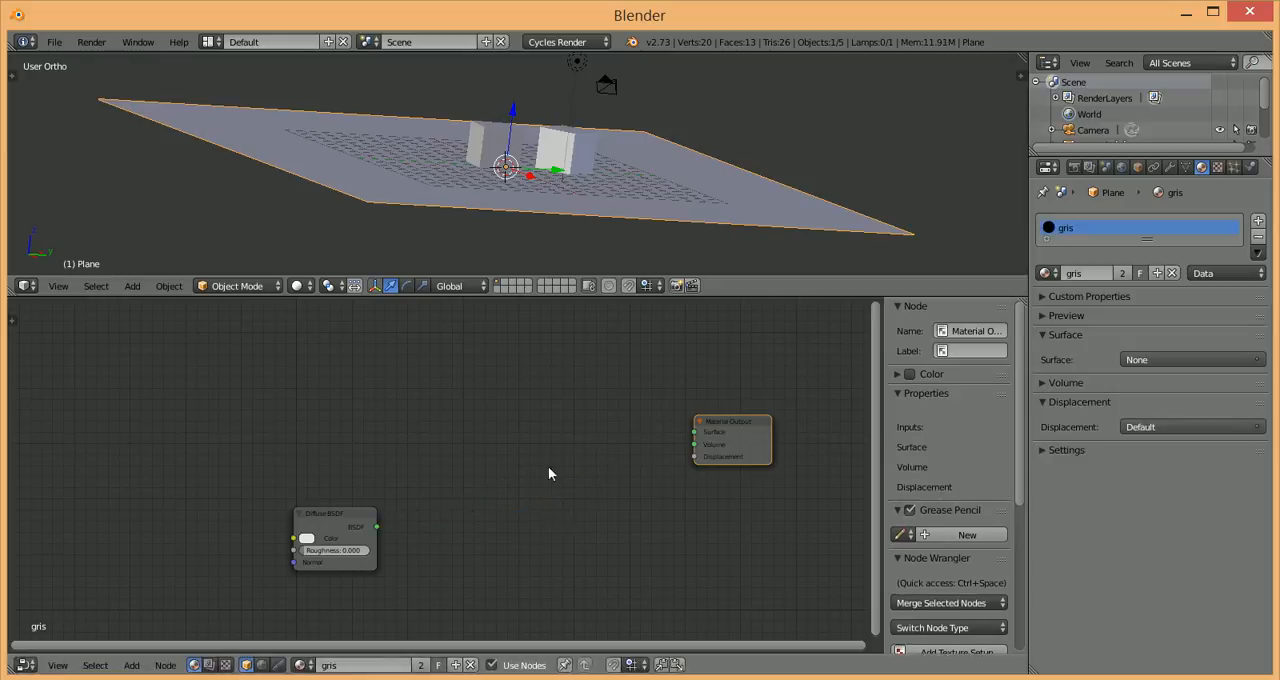
left_click(296, 286)
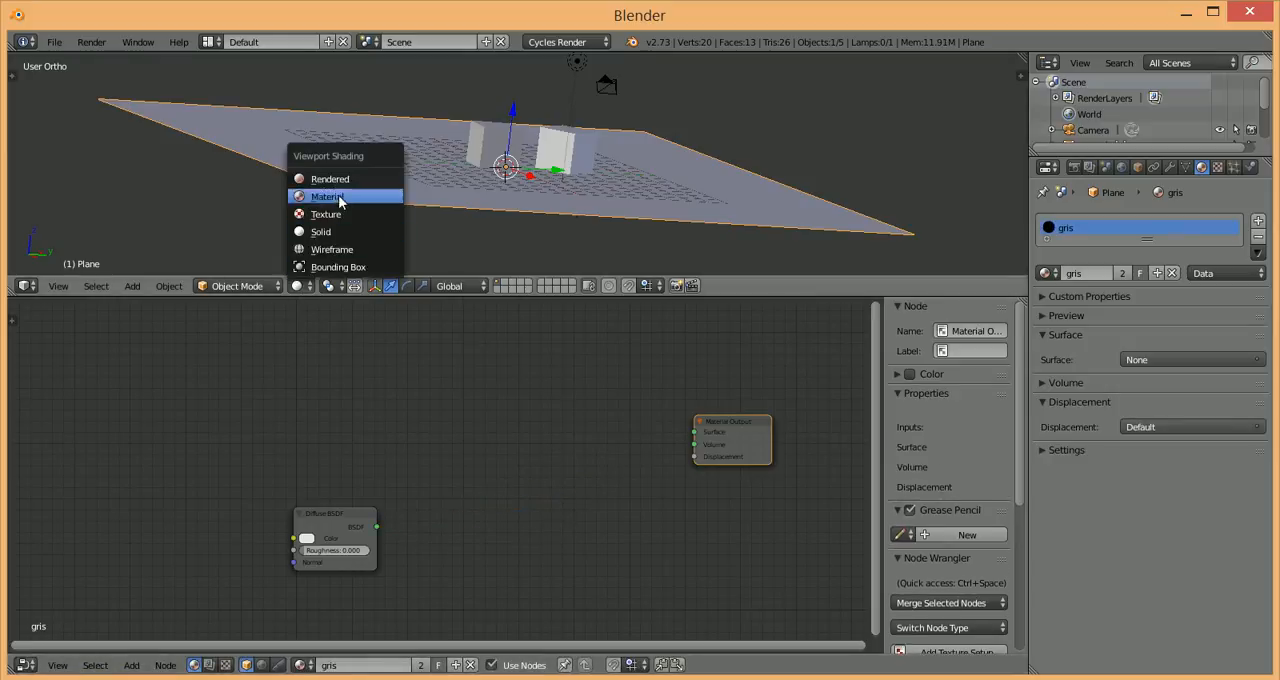
left_click(300, 196)
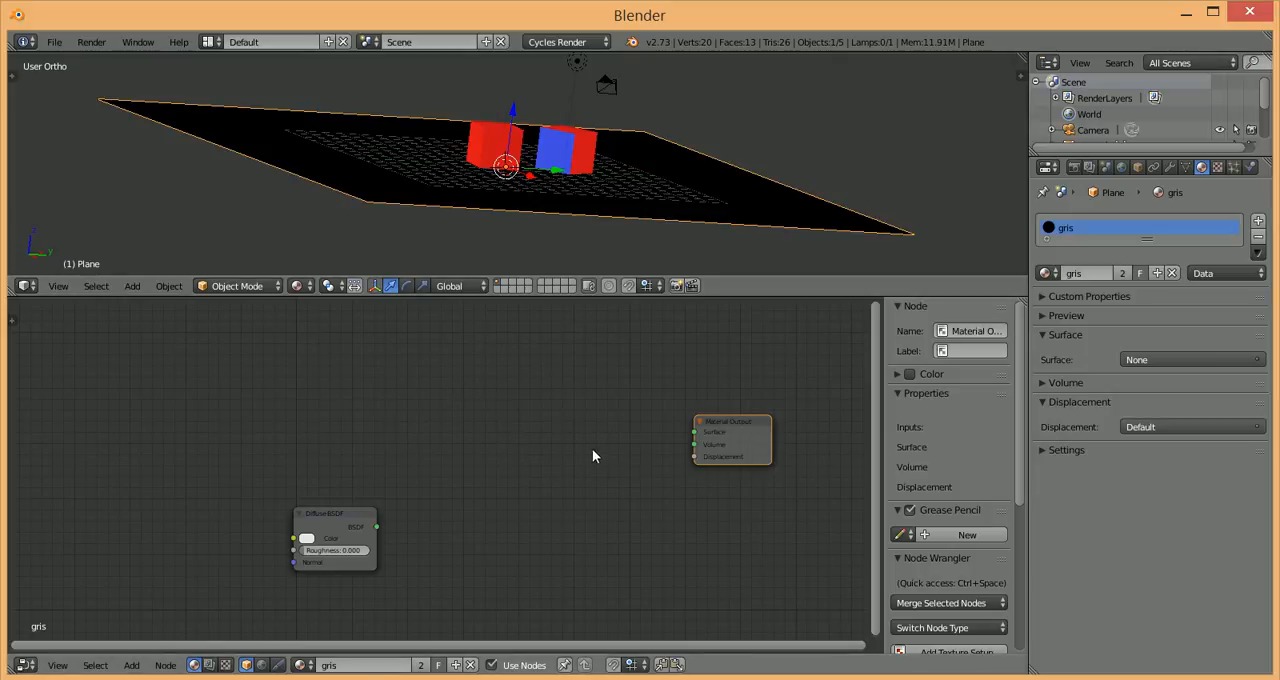
key("shift+z")
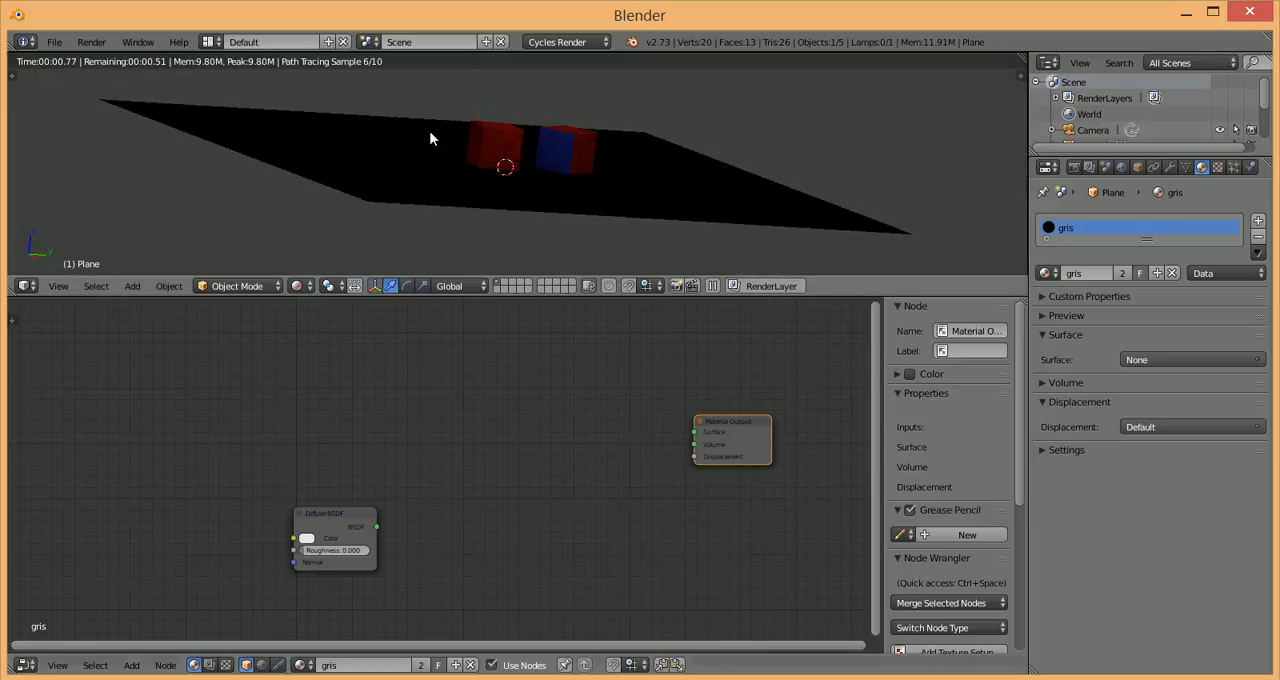
key("shift+z")
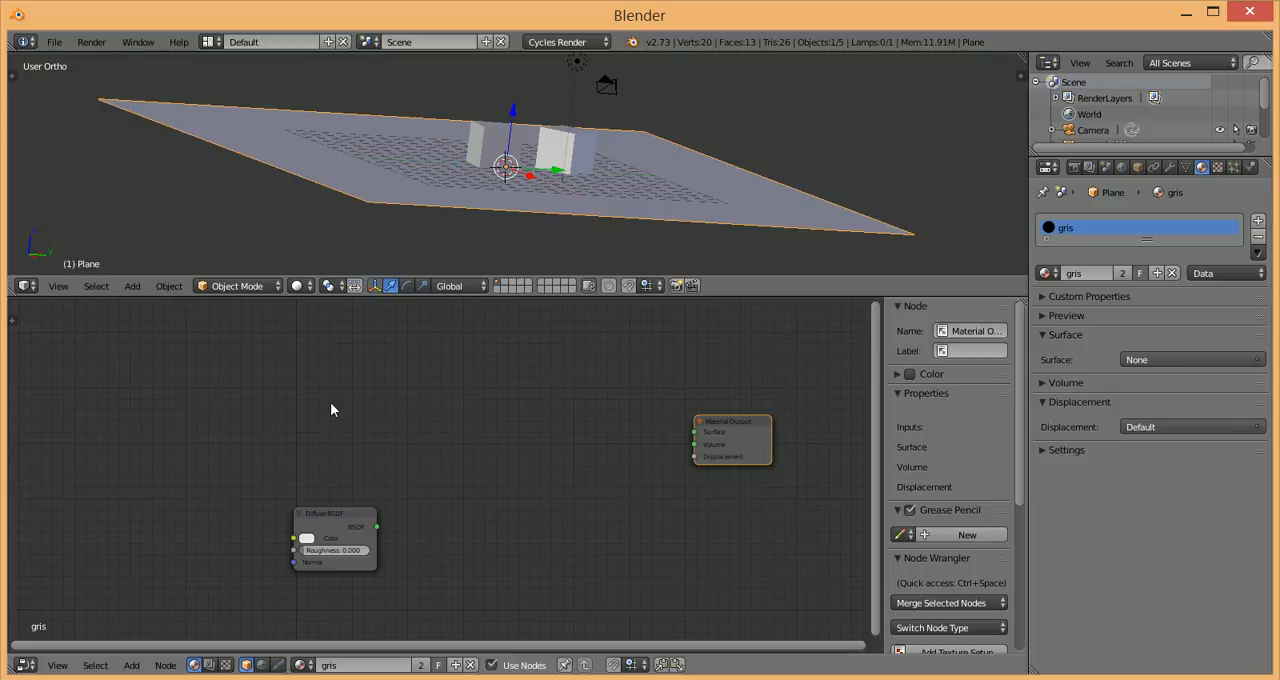
Step: Add a second Diffuse BSDF node above the existing one and set its color to pink
key("shift+a")
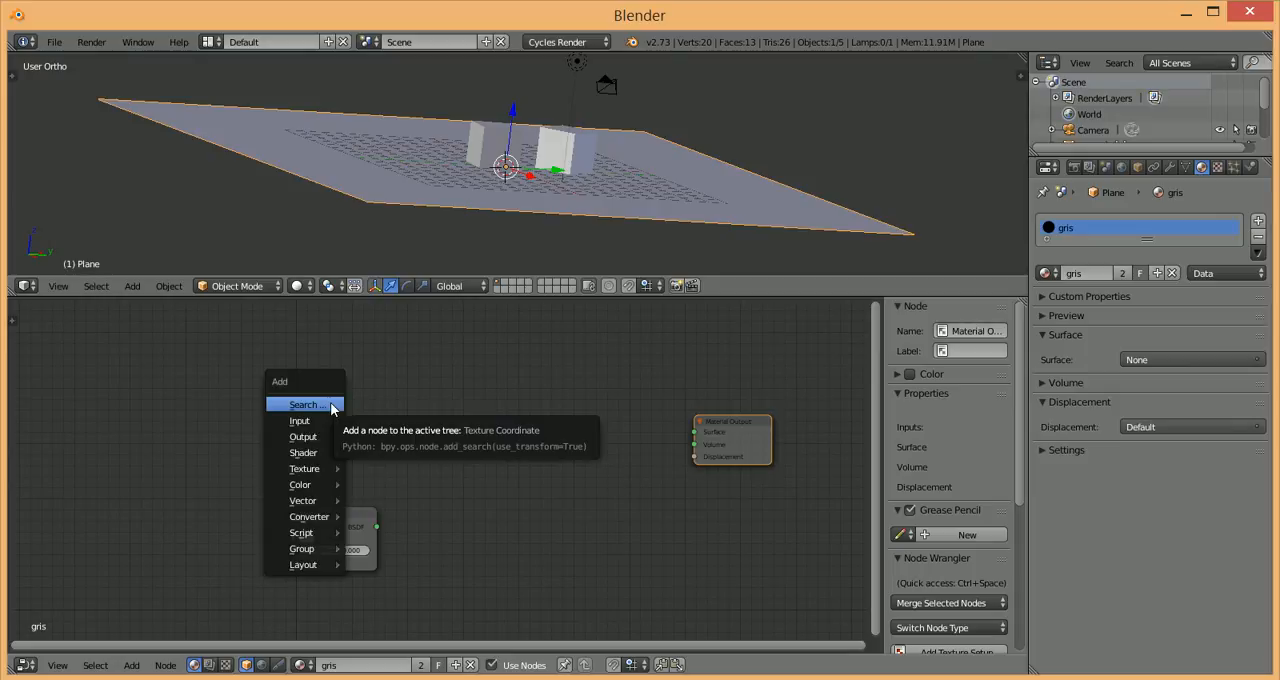
mouse_move(308, 439)
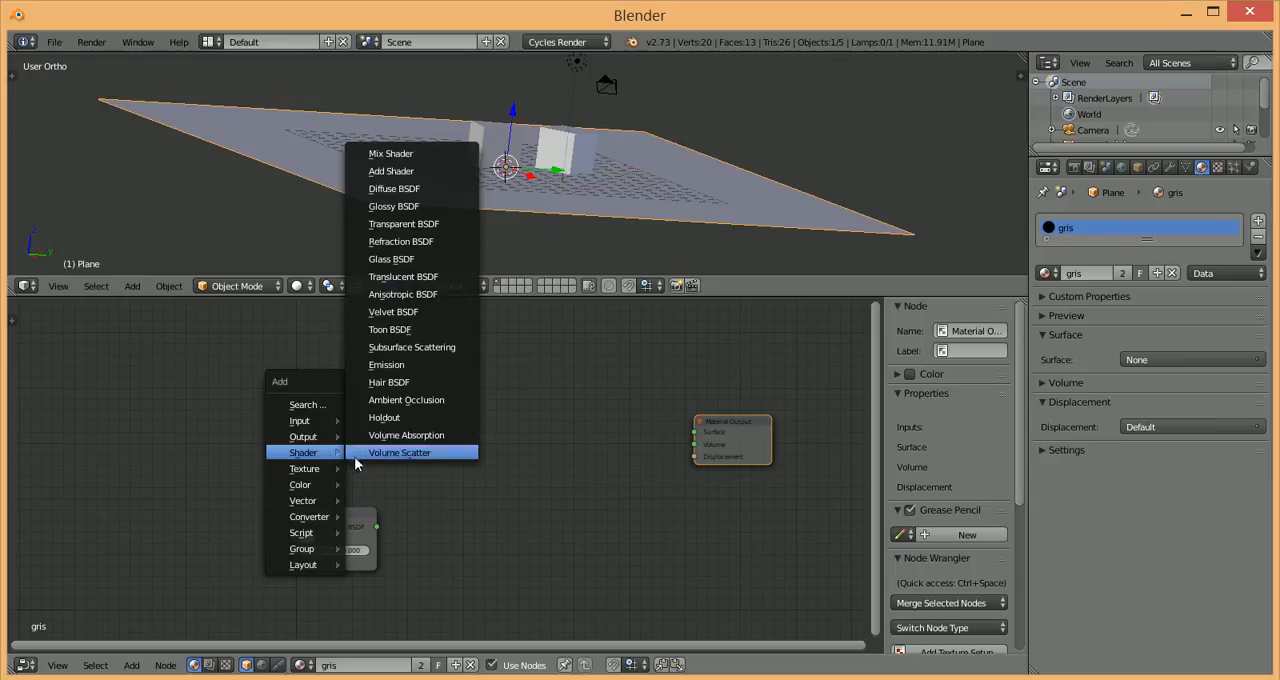
left_click(414, 190)
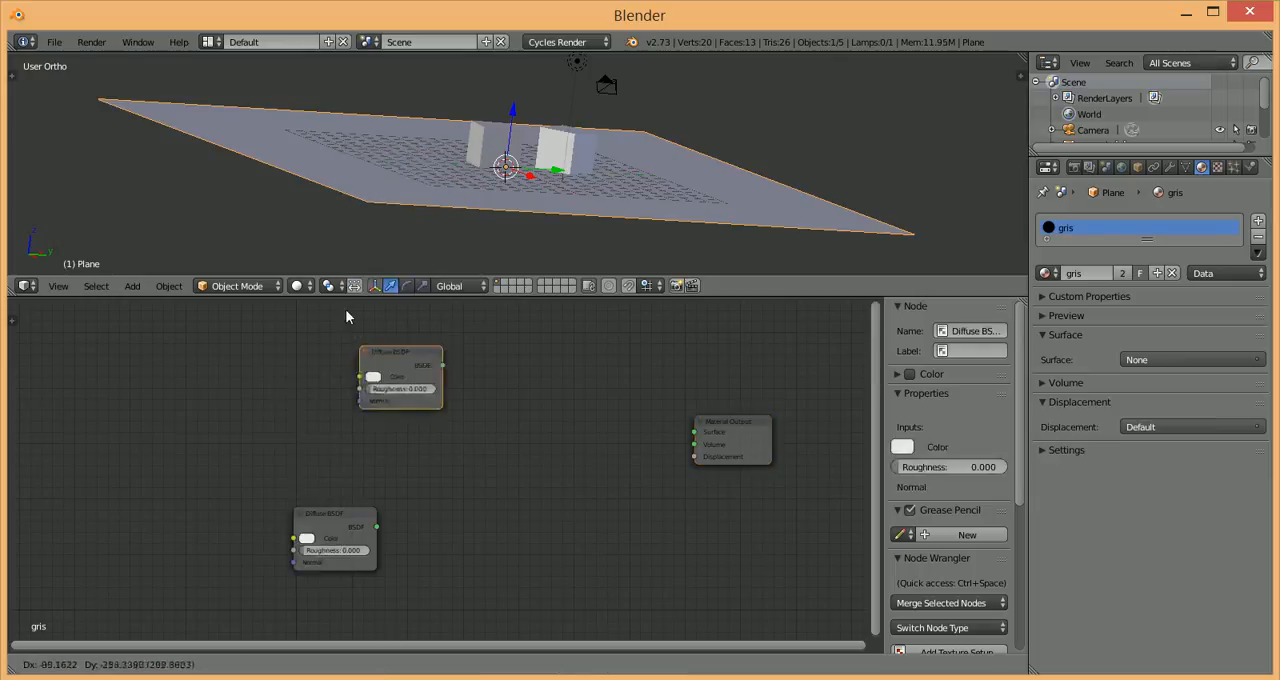
left_click(292, 411)
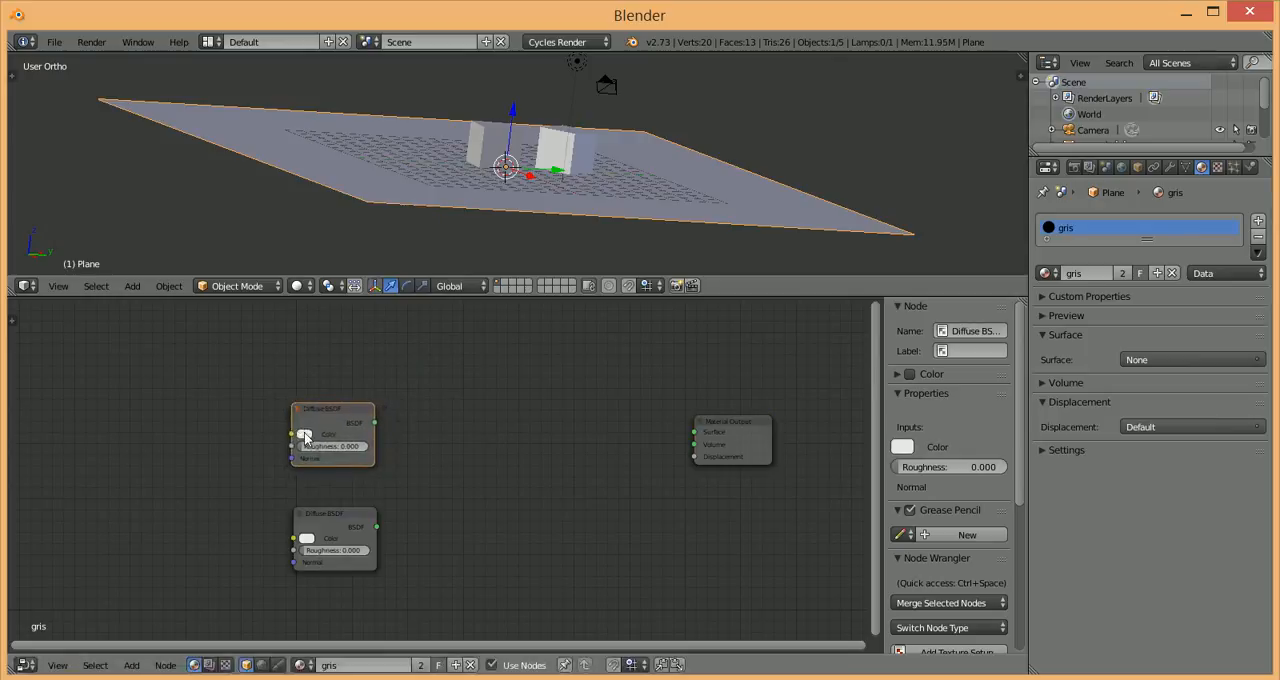
left_click(306, 437)
left_click(365, 345)
Step: Add a Mix Shader, link the pink and white Diffuse BSDF nodes into its two Shader inputs, and connect it to Surface
key("shift+a")
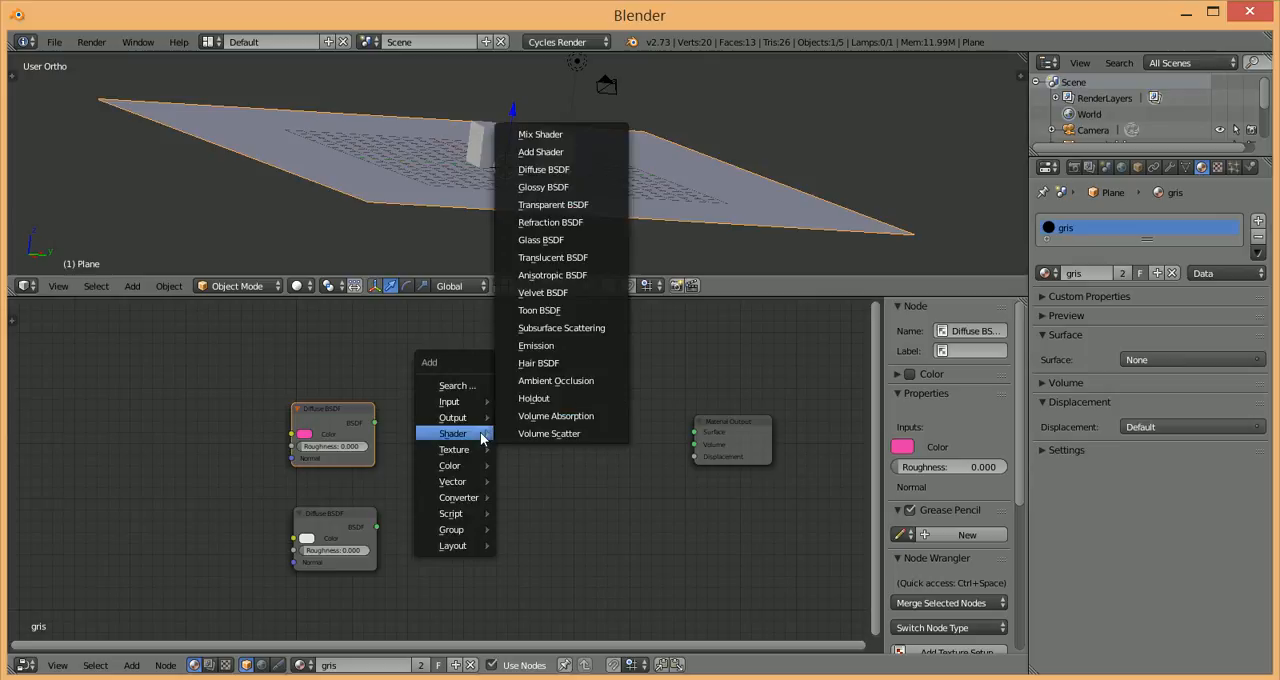
left_click(543, 136)
left_click(495, 483)
left_click_drag(495, 483, 532, 450)
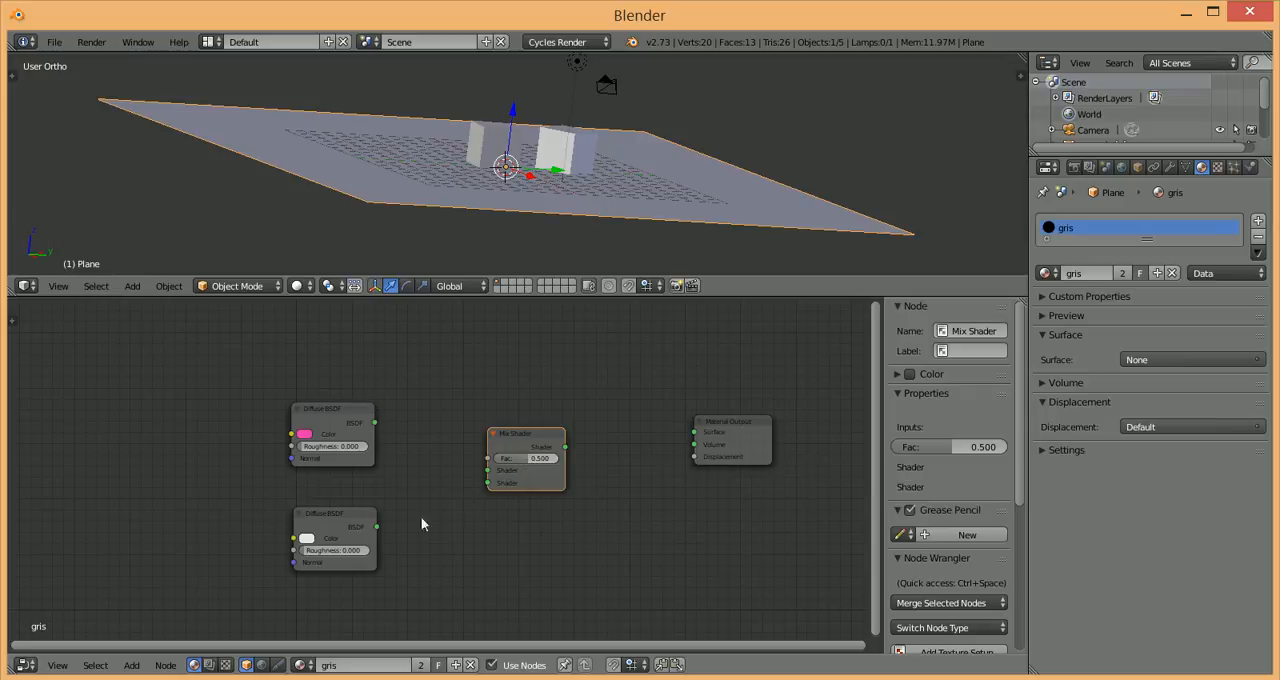
left_click_drag(375, 526, 374, 423)
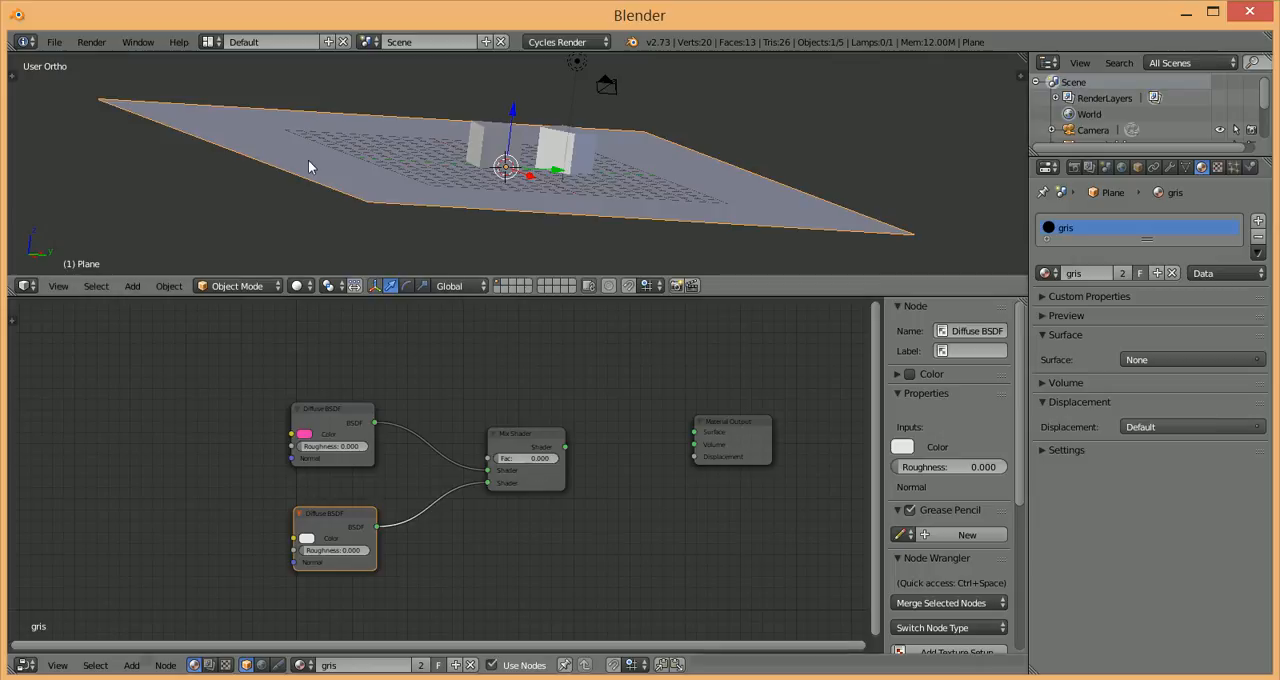
left_click_drag(567, 447, 697, 432)
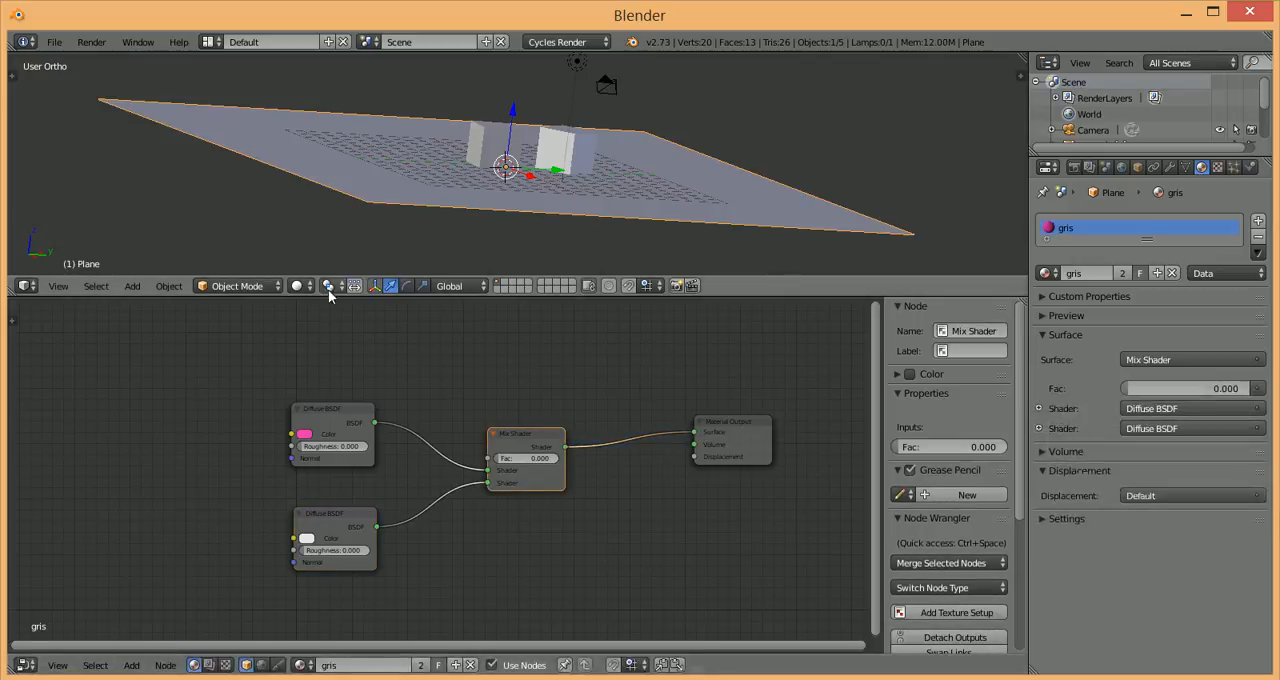
Step: Show the viewport in Material shading and set the Mix Shader's factor to 0.536
left_click(302, 285)
left_click(326, 196)
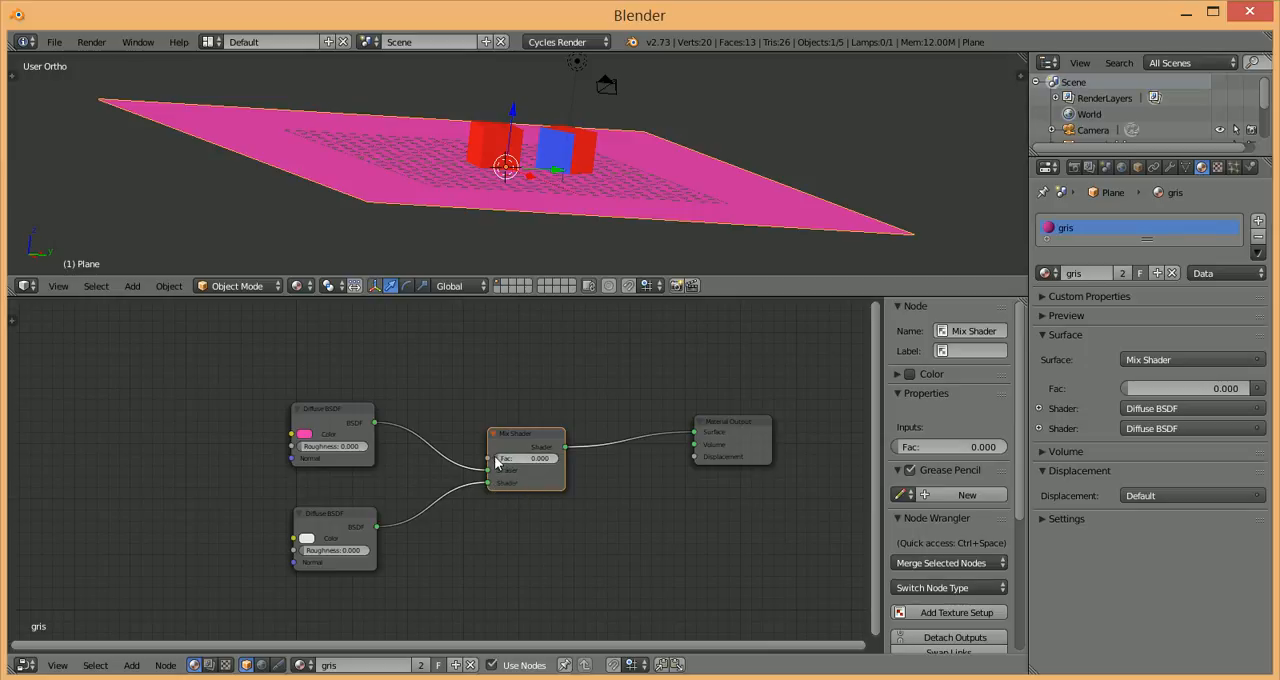
left_click_drag(514, 458, 532, 480)
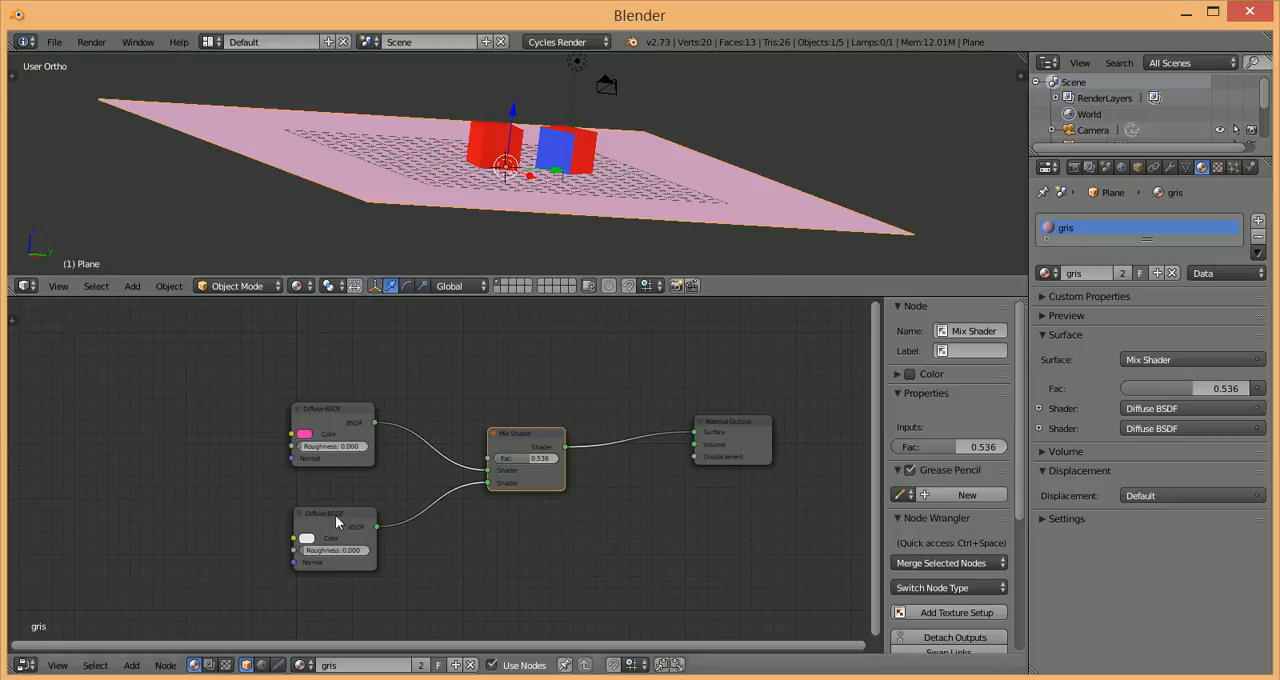
Step: Detach the pink Diffuse BSDF from the Mix Shader and switch its node type to Glossy BSDF
left_click_drag(303, 412, 248, 366)
left_click_drag(488, 474, 128, 366)
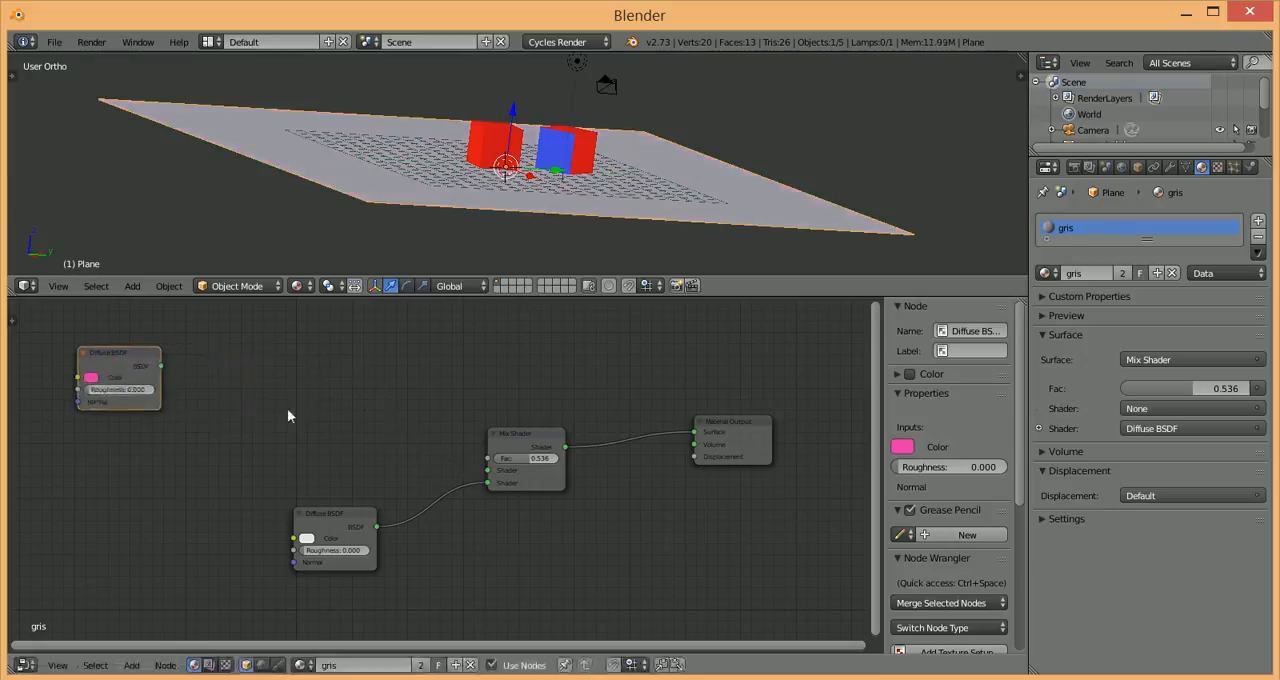
key("shift+s")
mouse_move(359, 428)
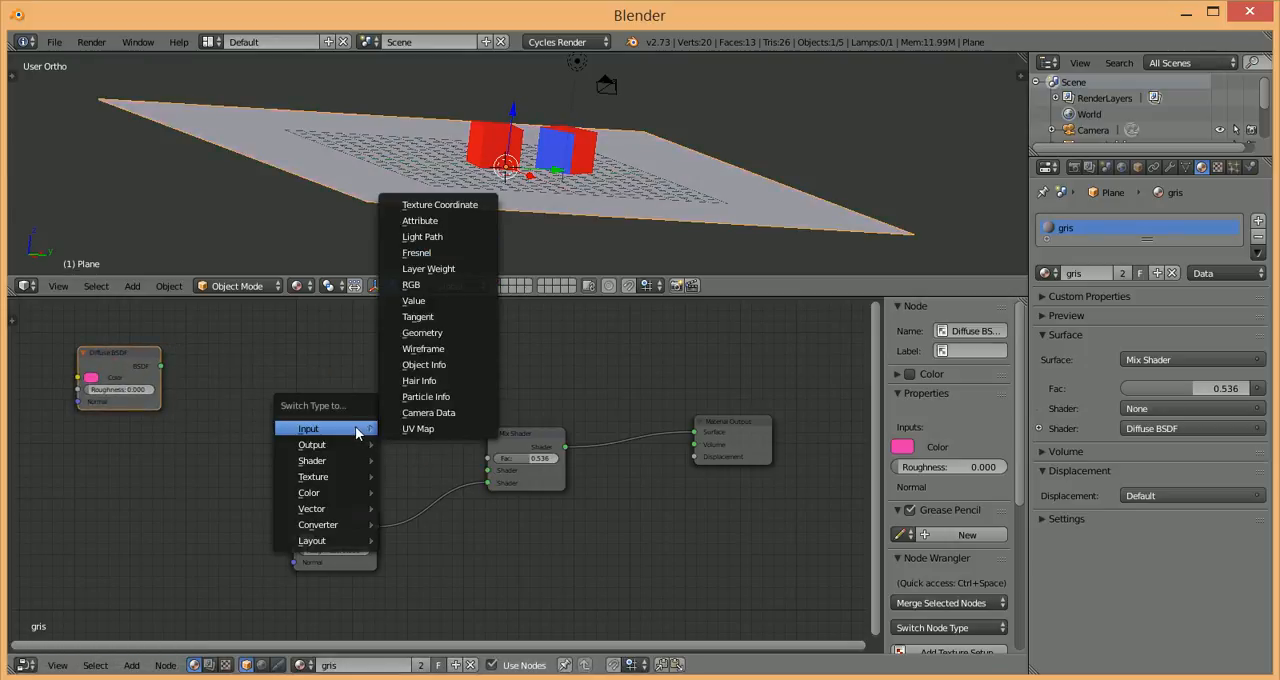
mouse_move(355, 460)
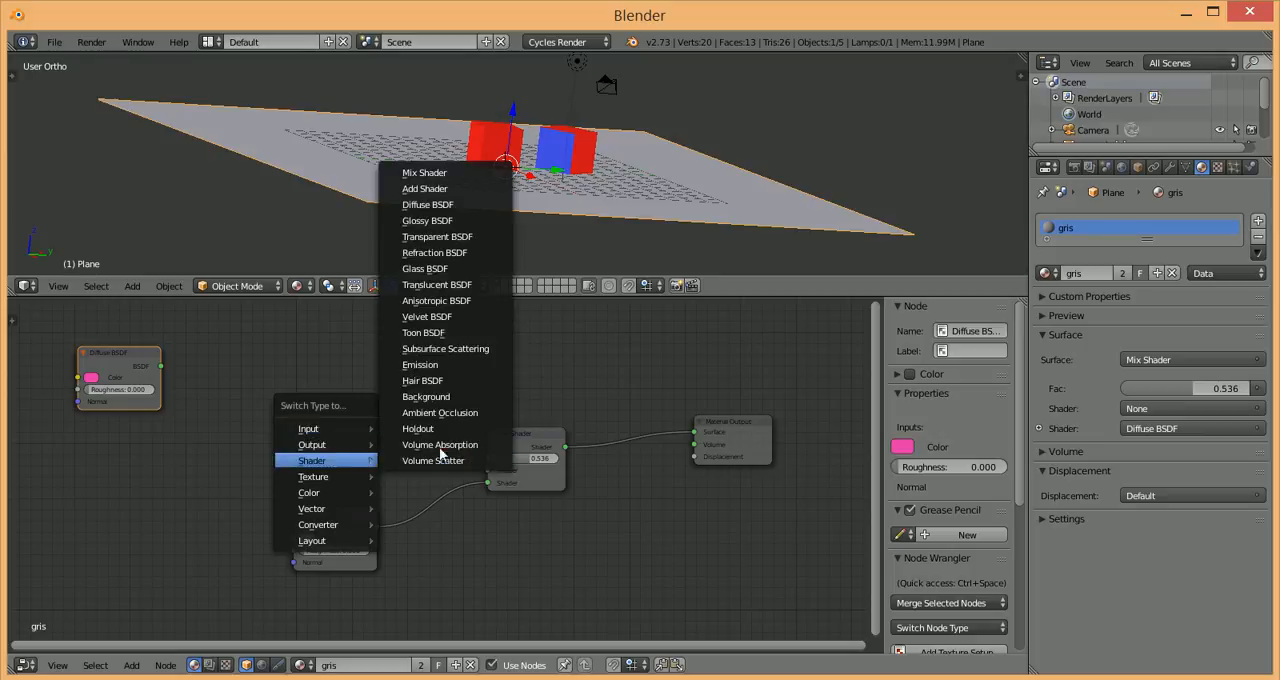
left_click(427, 220)
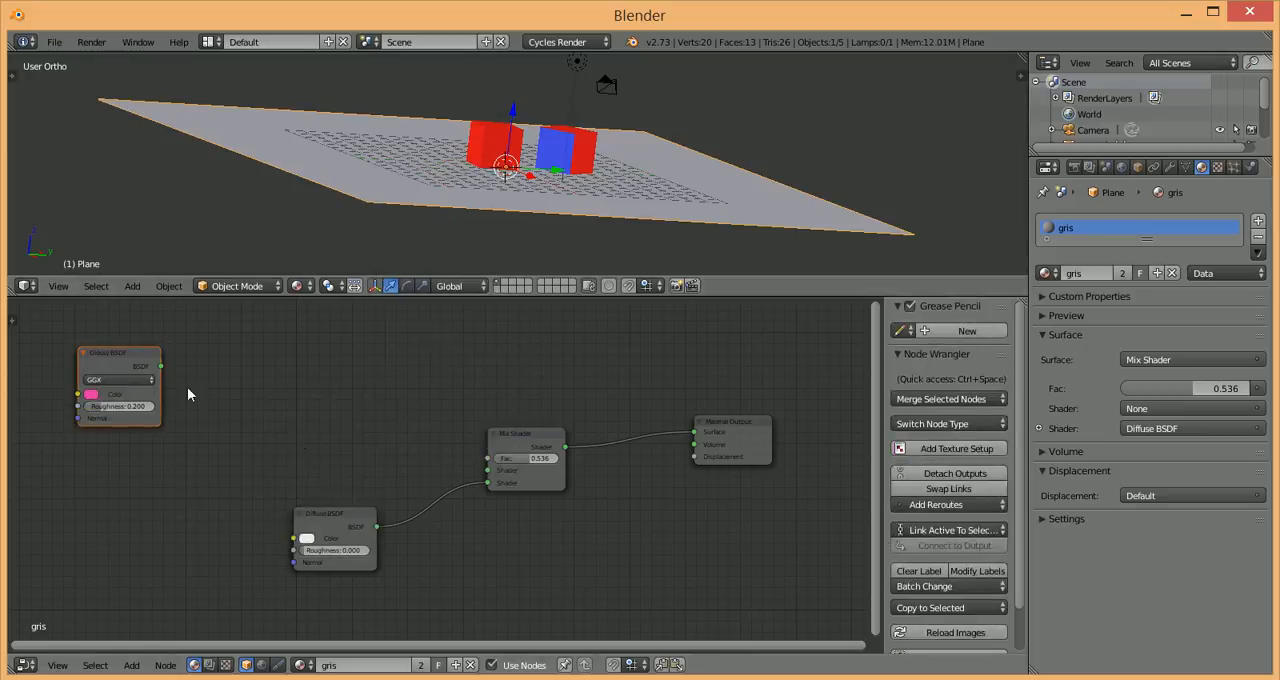
Step: Place the Glossy BSDF above the Diffuse BSDF, link it to the Mix Shader's first Shader input, and preview in Rendered shading
left_click_drag(170, 378, 337, 420)
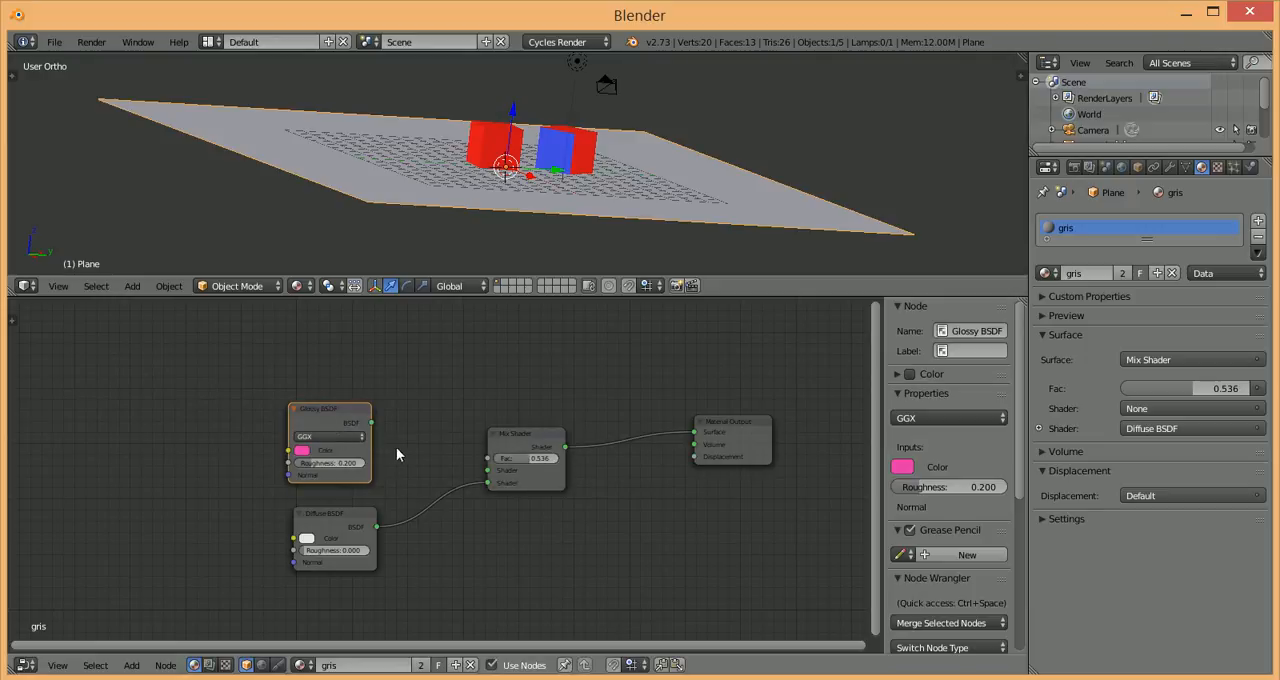
left_click_drag(374, 428, 488, 470)
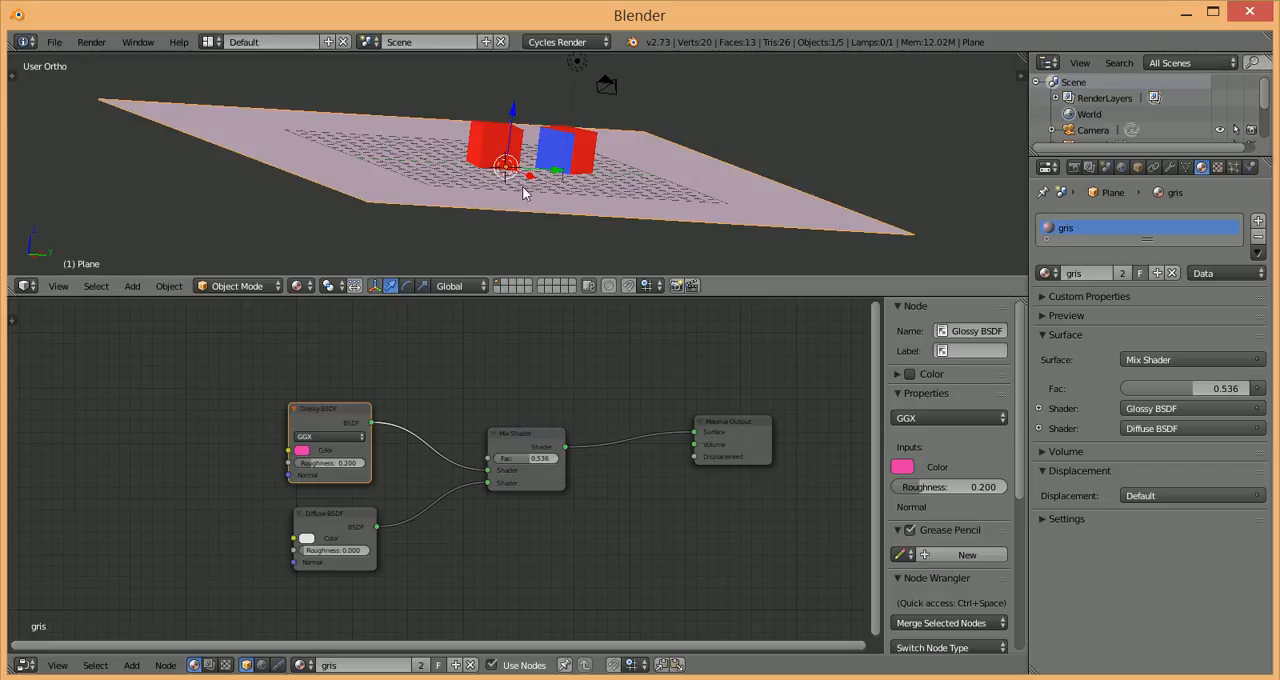
key("shift+z")
middle_click_drag(512, 172, 605, 203)
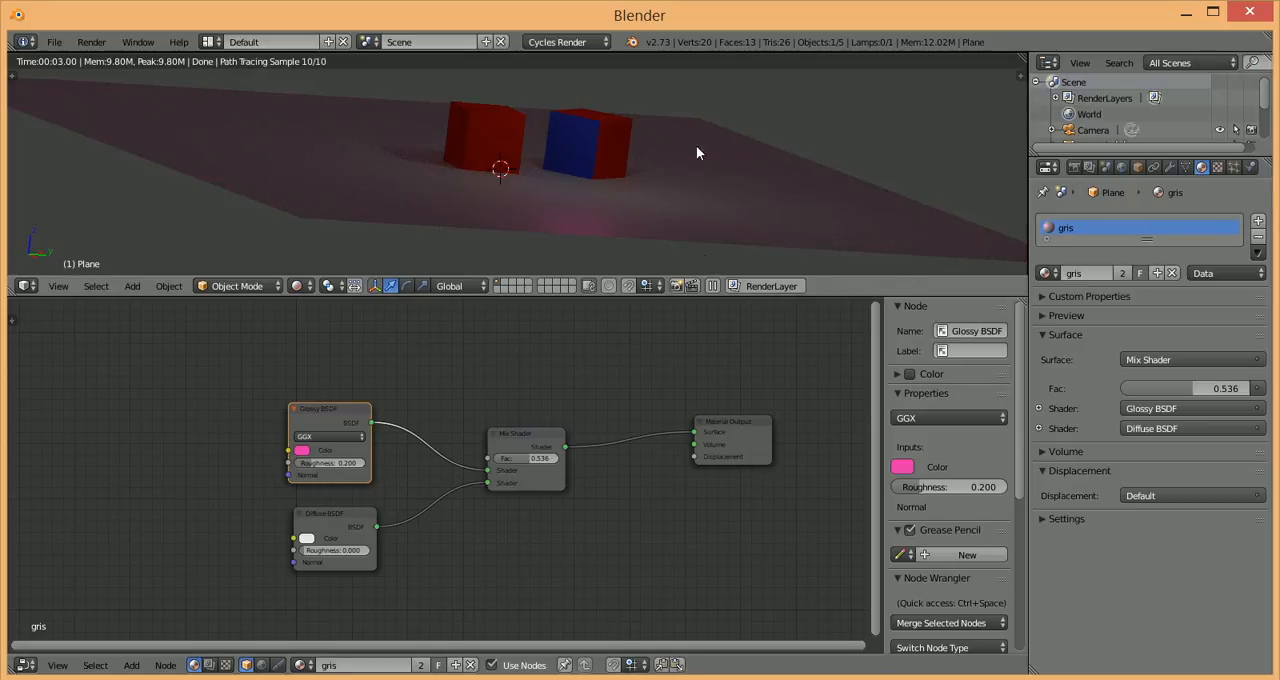
Step: Spread the existing nodes apart to make room and add an Add Shader node above the Mix Shader
mouse_move(324, 423)
left_mouse_down()
mouse_move(353, 459)
mouse_move(296, 387)
mouse_move(326, 414)
left_mouse_up()
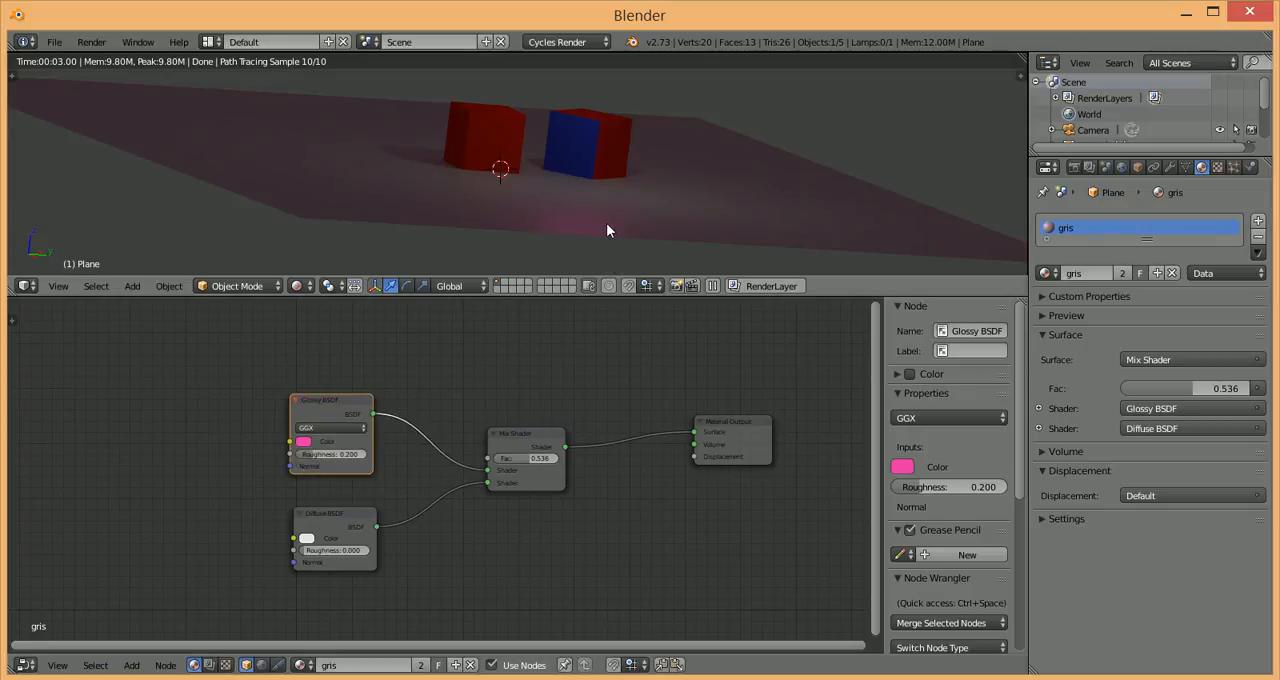
left_click_drag(538, 438, 566, 480)
left_click_drag(744, 439, 745, 511)
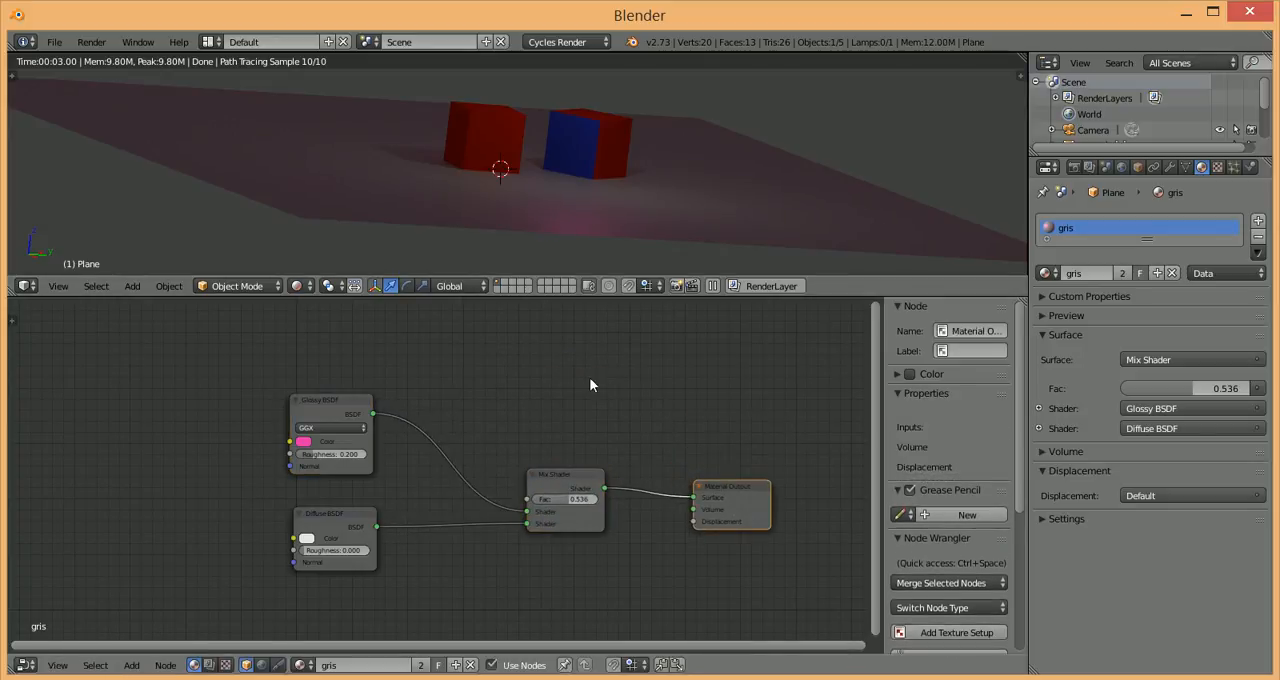
key("shift+a")
mouse_move(578, 373)
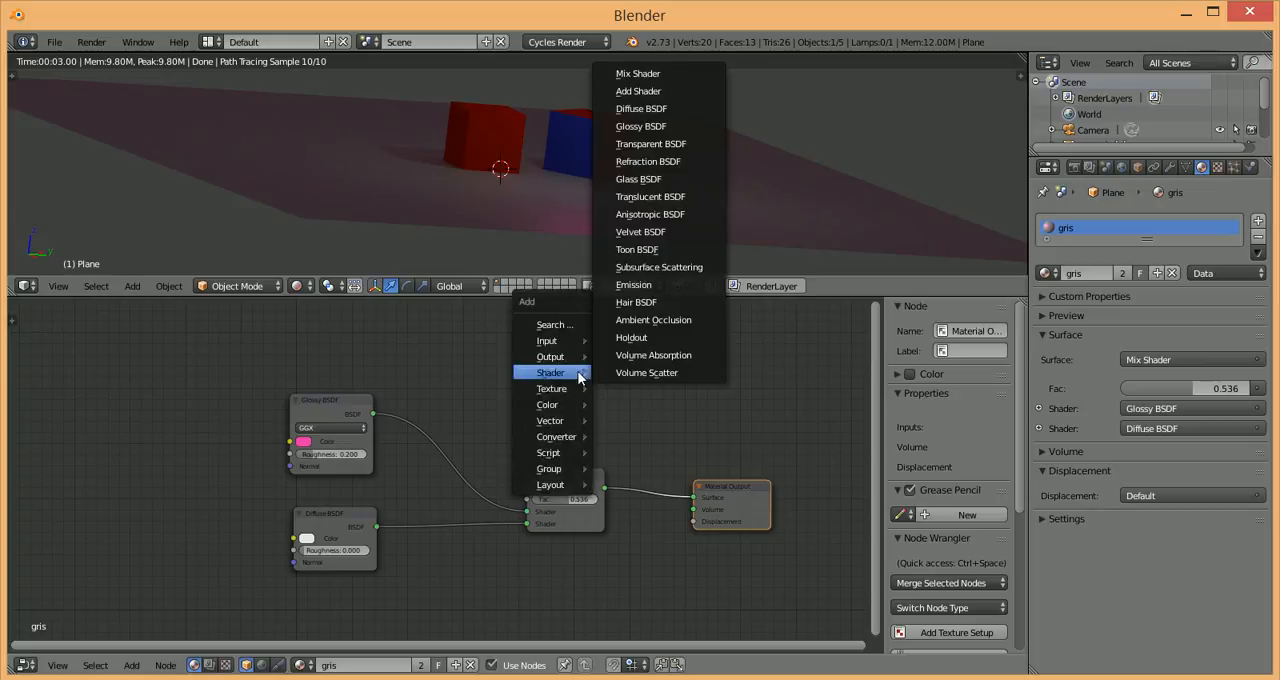
left_click(647, 98)
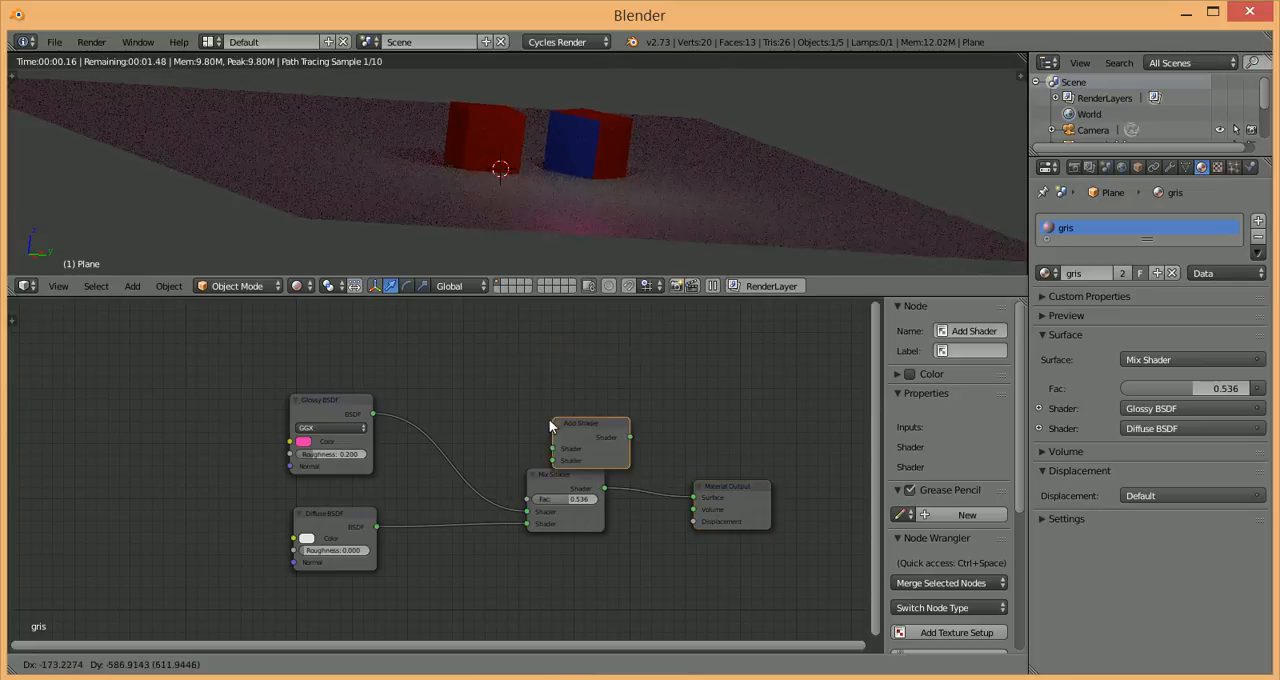
left_click(511, 405)
Step: Move the Mix Shader below the Add Shader and compare the render with its factor at 0.000 and at 1.000
left_click_drag(573, 499, 481, 543)
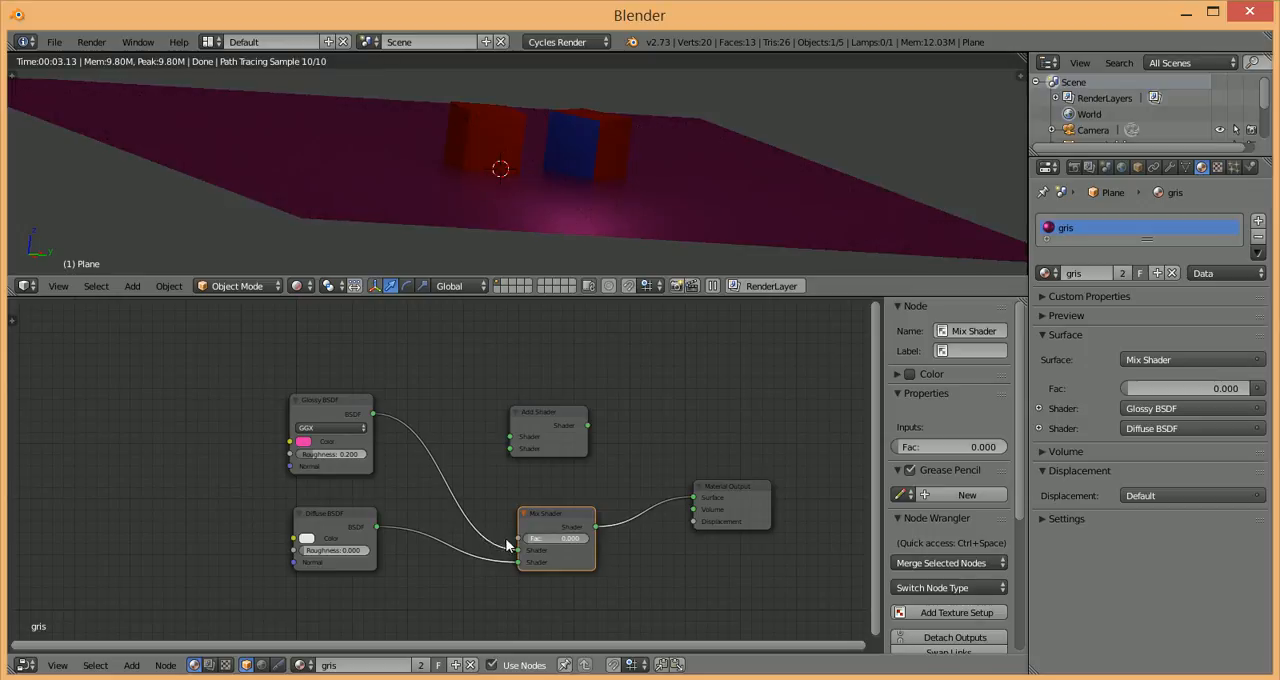
left_click_drag(422, 537, 742, 598)
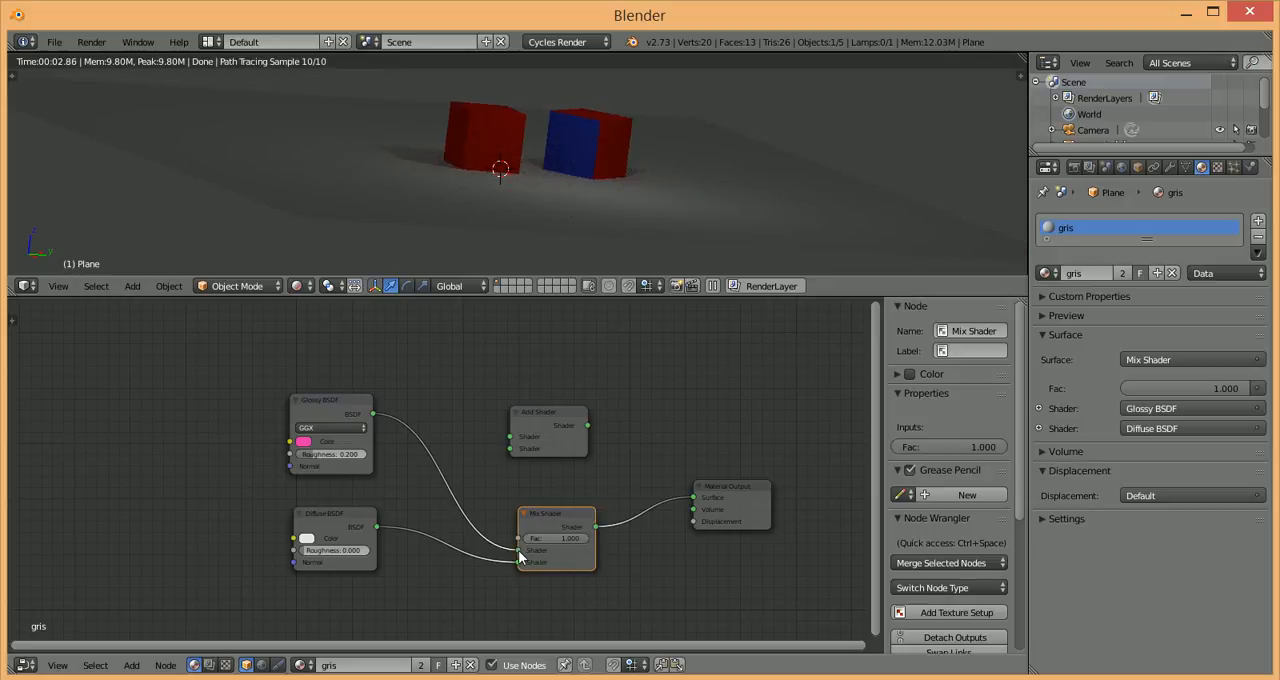
Step: Reroute the Glossy and Diffuse BSDF links from the Mix Shader into the Add Shader and connect it to the Material Output's Surface
mouse_move(535, 399)
left_mouse_down()
mouse_move(576, 404)
mouse_move(515, 412)
mouse_move(550, 408)
left_mouse_up()
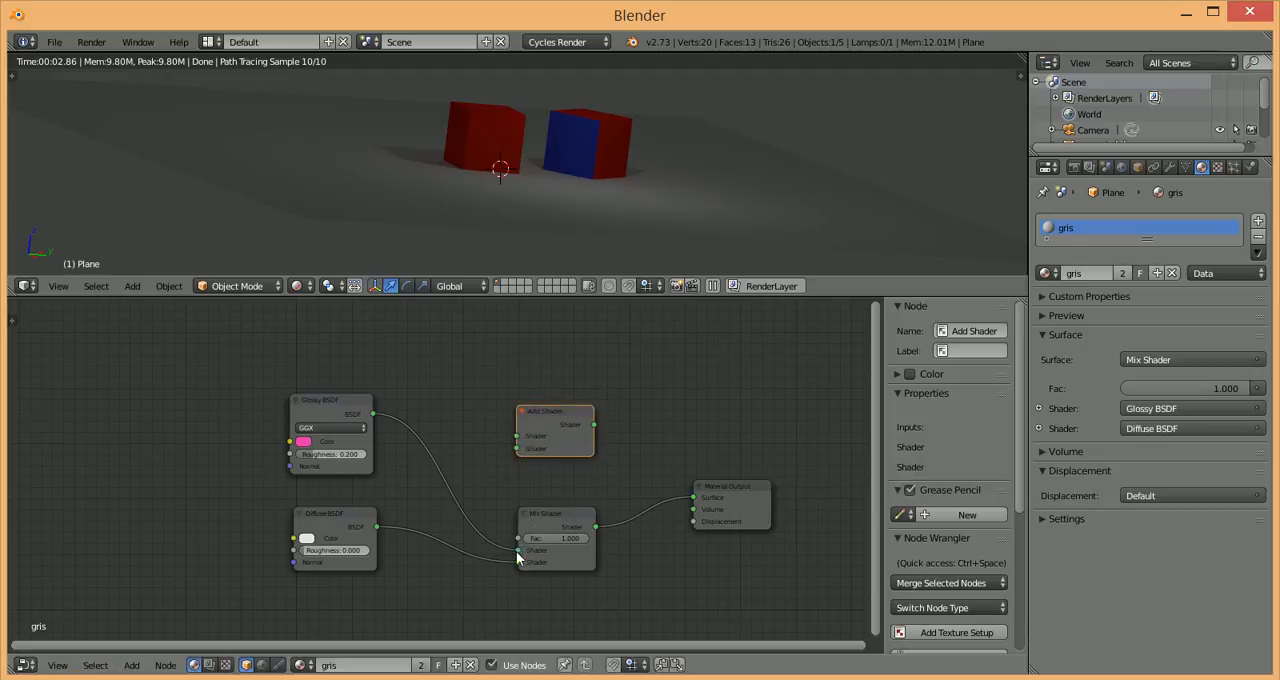
left_click_drag(519, 549, 460, 433)
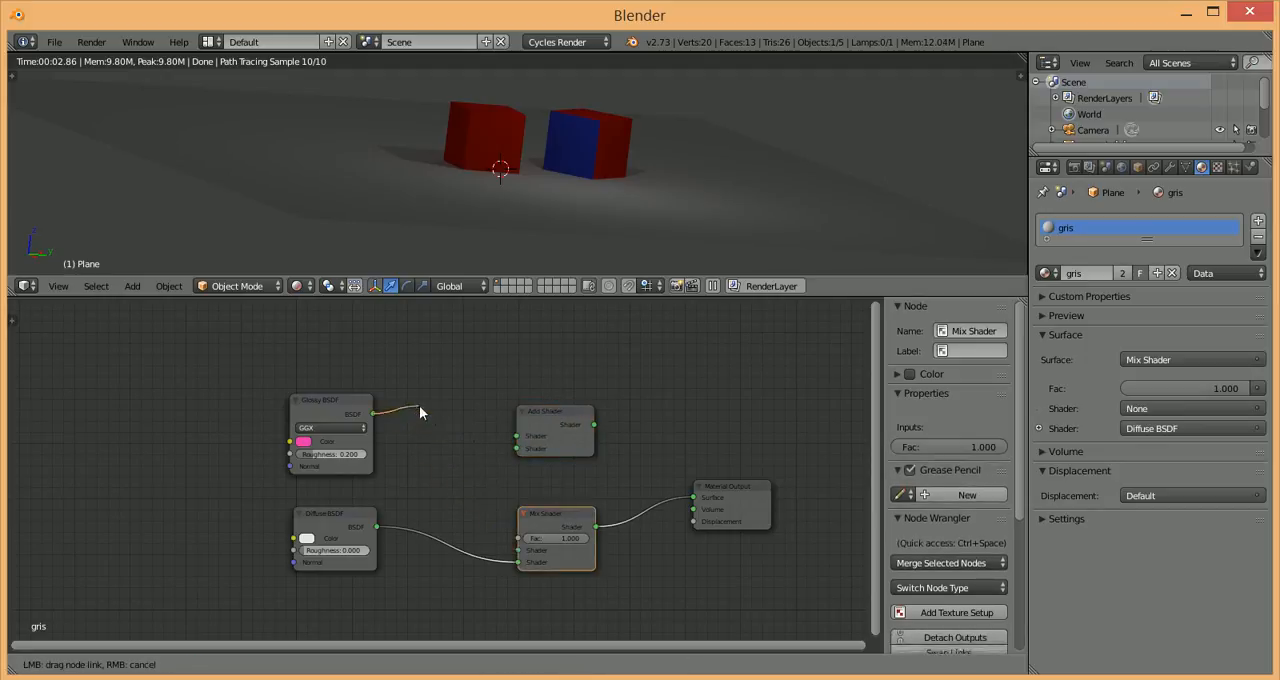
left_click_drag(394, 404, 516, 437)
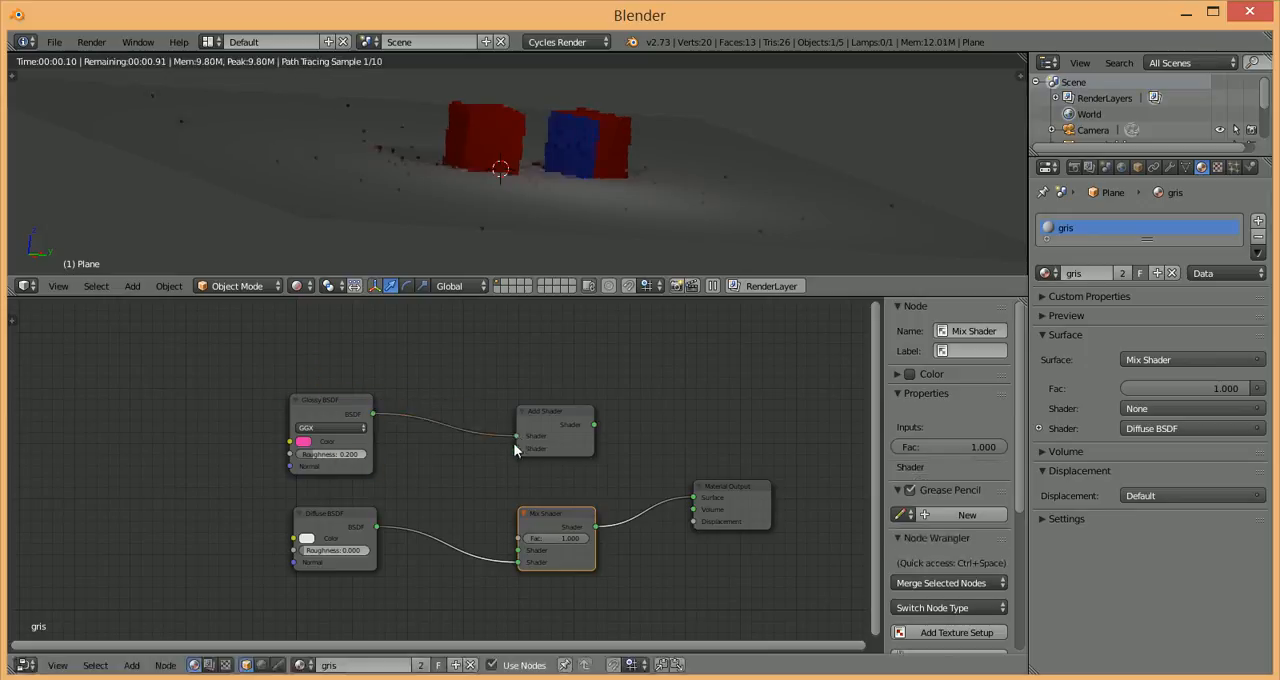
left_click_drag(520, 562, 529, 448)
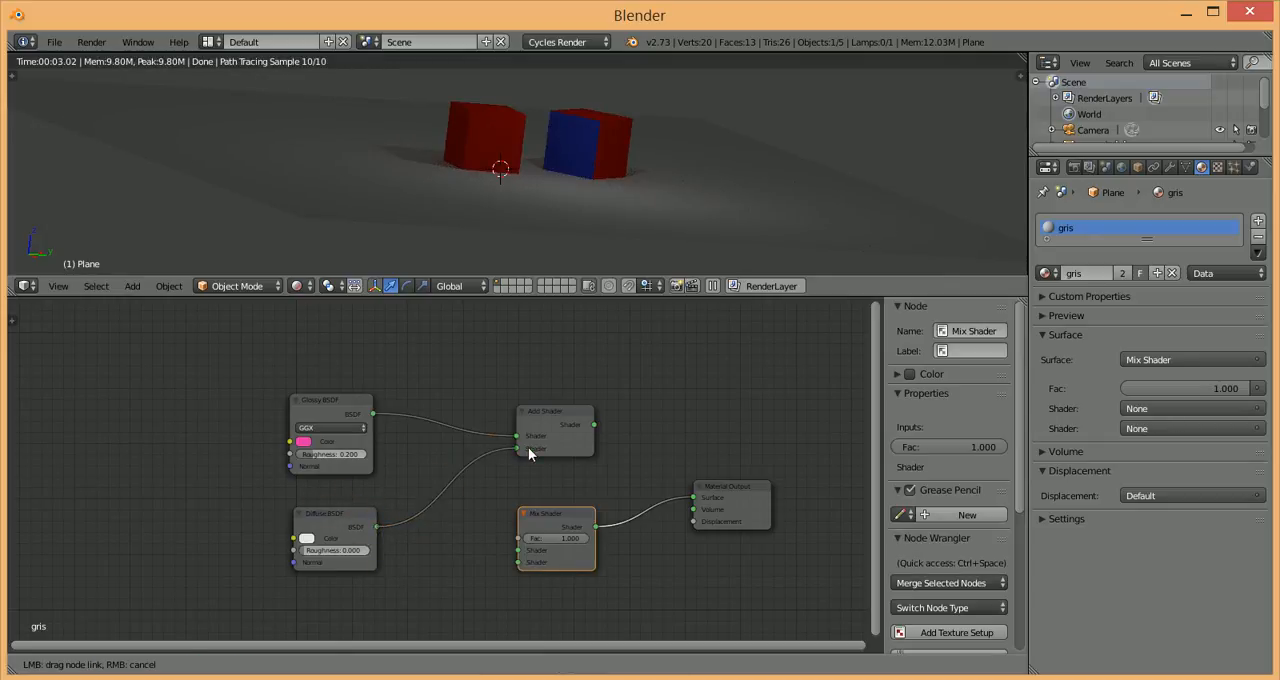
left_click_drag(594, 424, 690, 502)
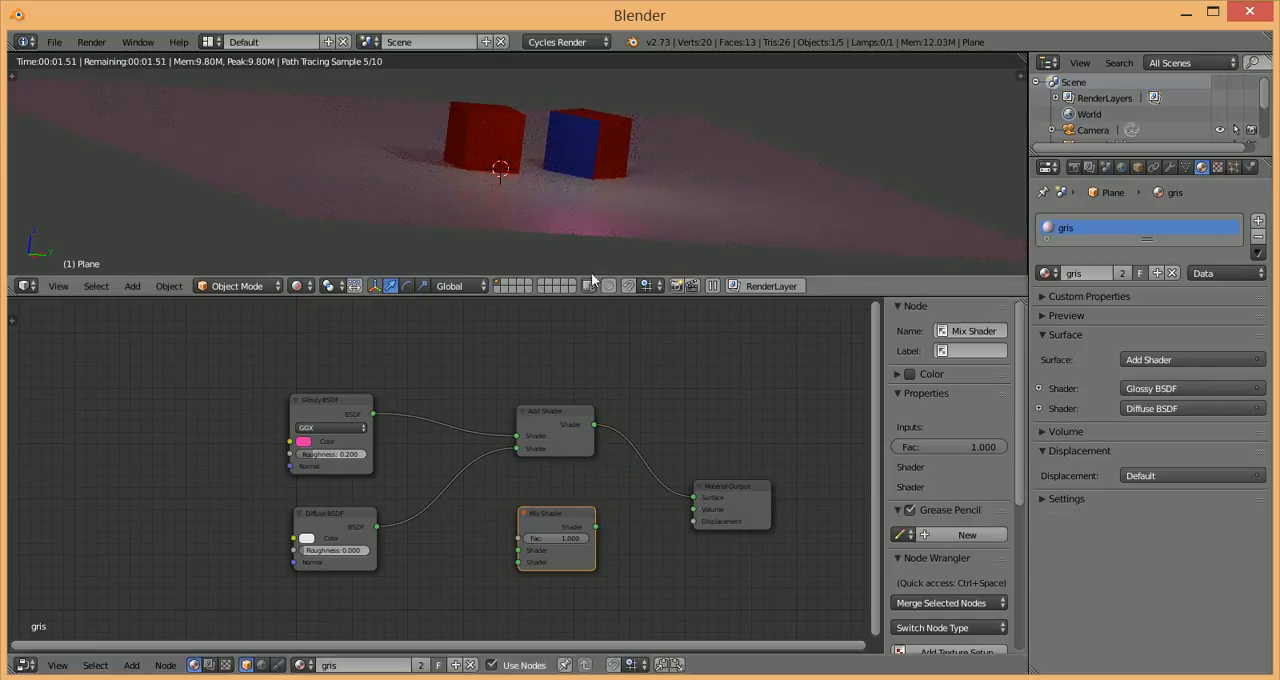
Step: Disconnect the Diffuse and Glossy BSDF nodes from the Add Shader in turn to compare the render, and reconnect both
left_click_drag(516, 448, 485, 490)
left_click_drag(383, 528, 468, 457)
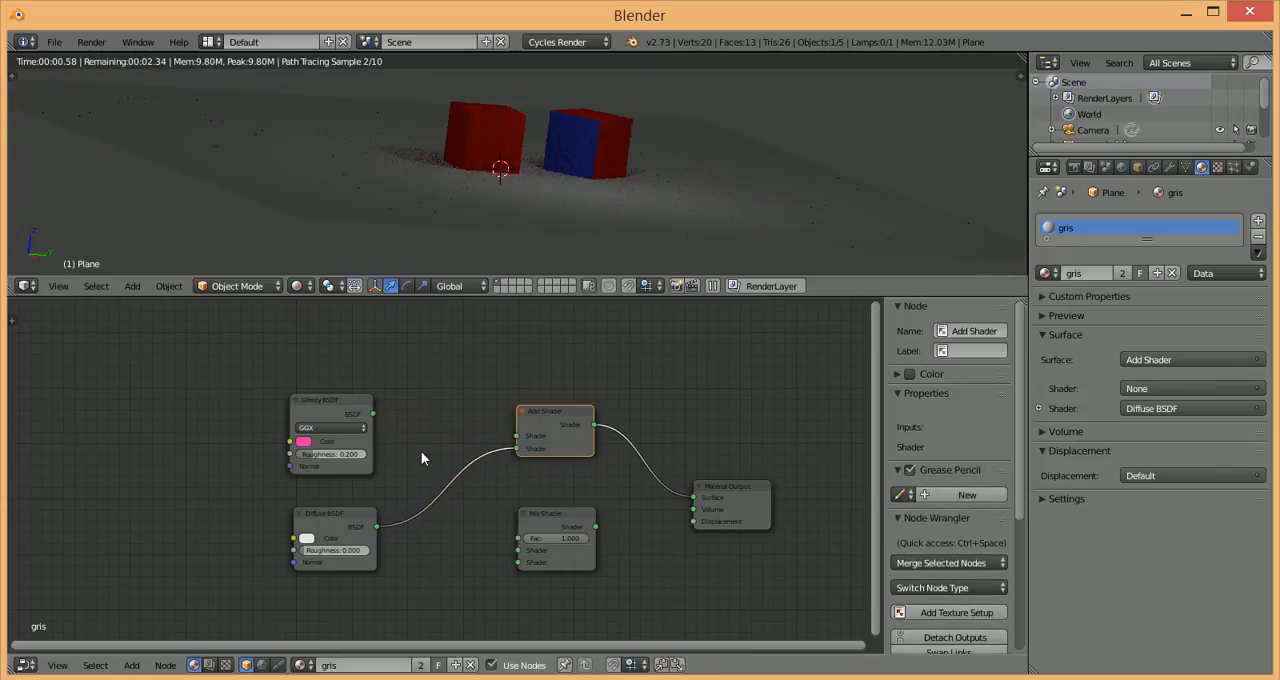
left_click_drag(372, 414, 497, 480)
left_click_drag(376, 526, 530, 449)
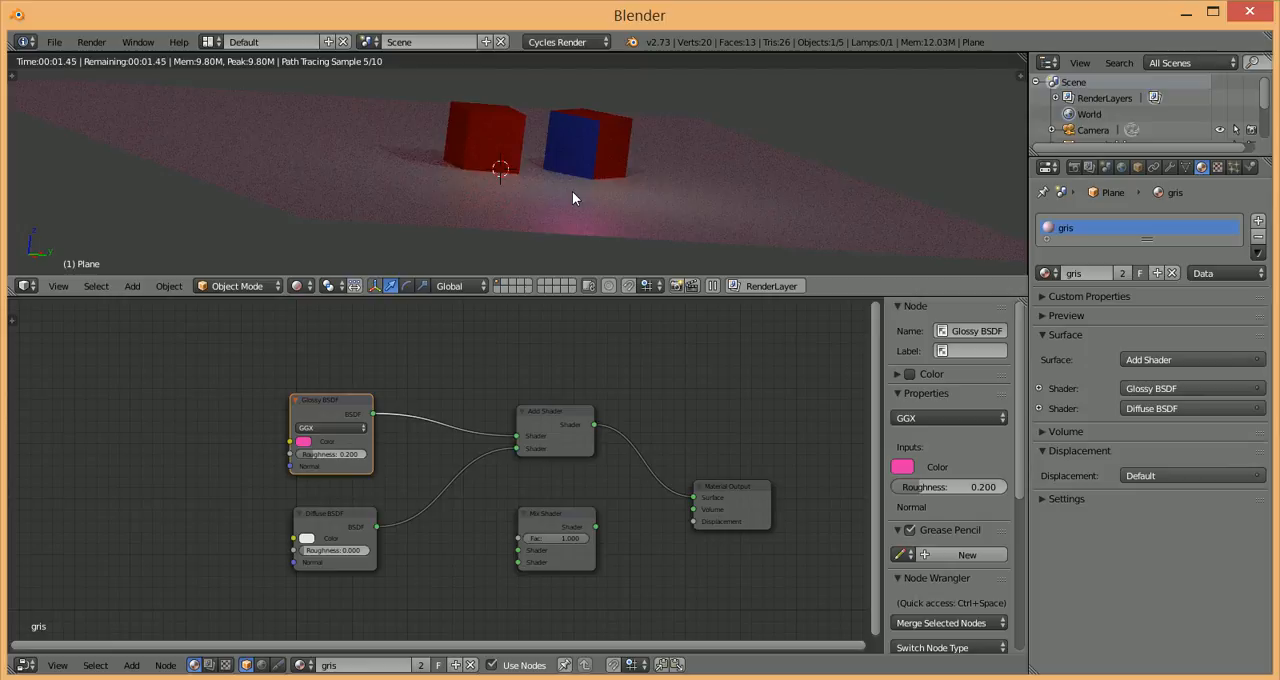